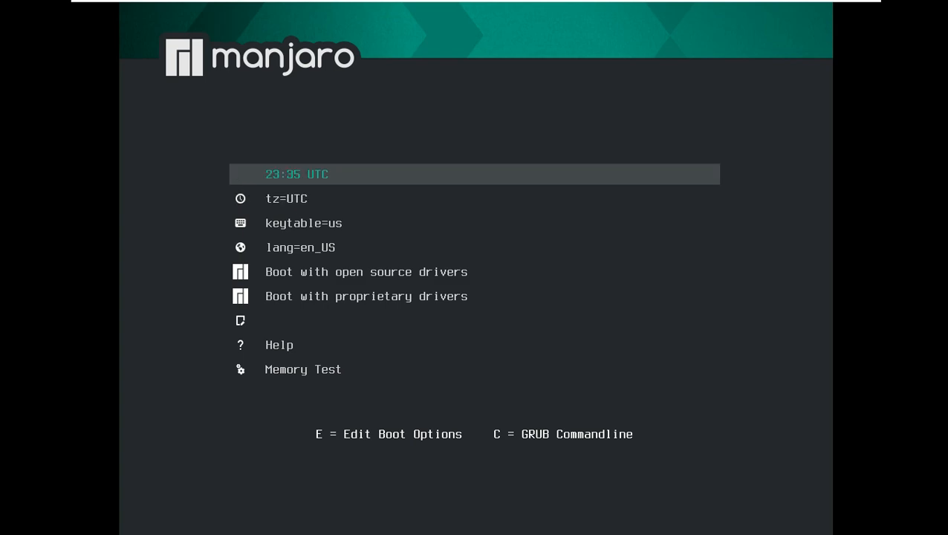
{"action": "key", "text": "Down"}
{"action": "key", "text": "Down"}
{"action": "key", "text": "Down"}
{"action": "key", "text": "Down"}
{"action": "key", "text": "Down"}
Boot the live system with open source drivers from the boot menu
{"action": "key", "text": "Up"}
{"action": "key", "text": "Up"}
{"action": "key", "text": "Up"}
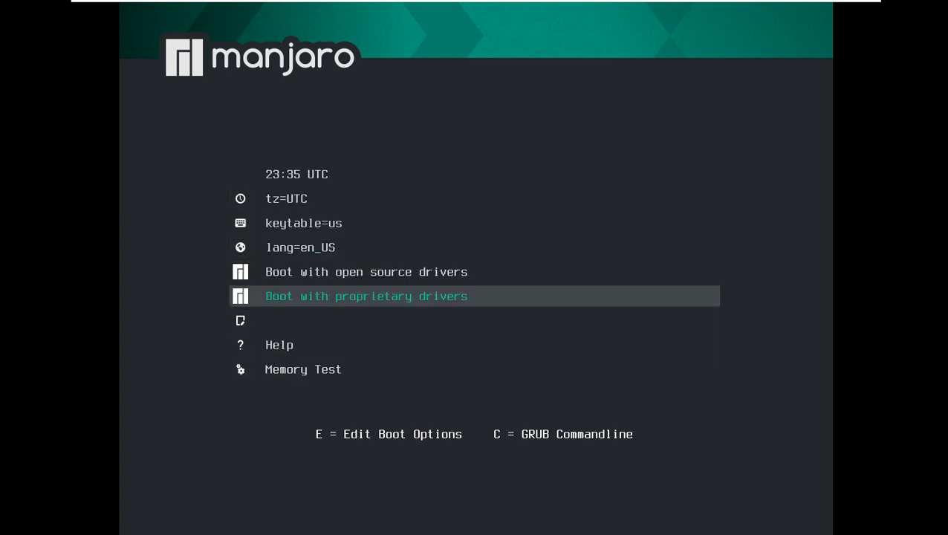
{"action": "key", "text": "Up"}
{"action": "key", "text": "Return"}
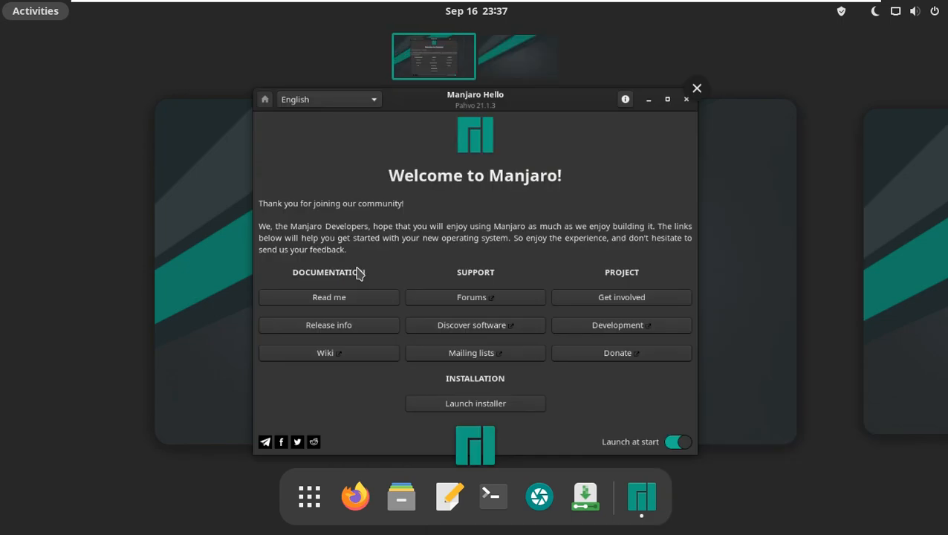
Open the Manjaro Hello welcome window and read the release info
{"action": "left_click", "coordinate": [604, 181]}
{"action": "left_click", "coordinate": [717, 50]}
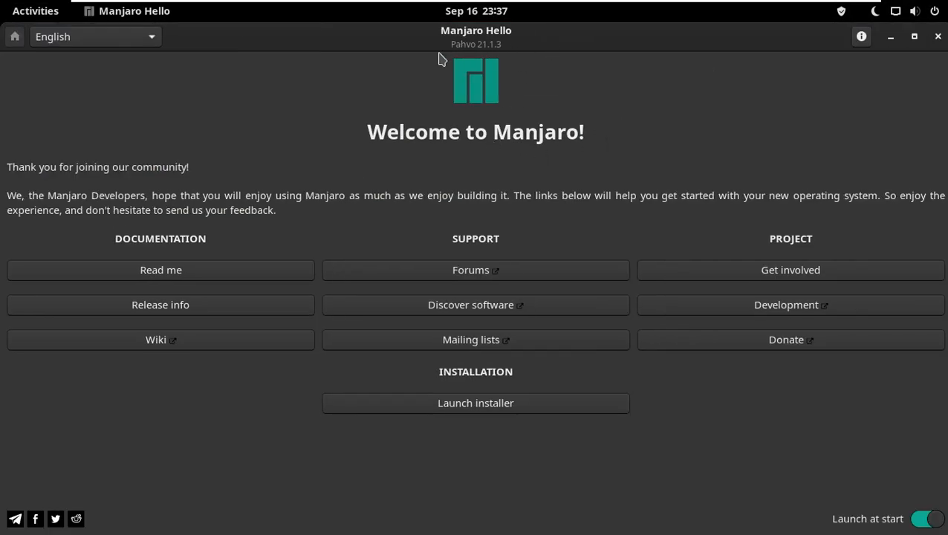
{"action": "left_click", "coordinate": [224, 307]}
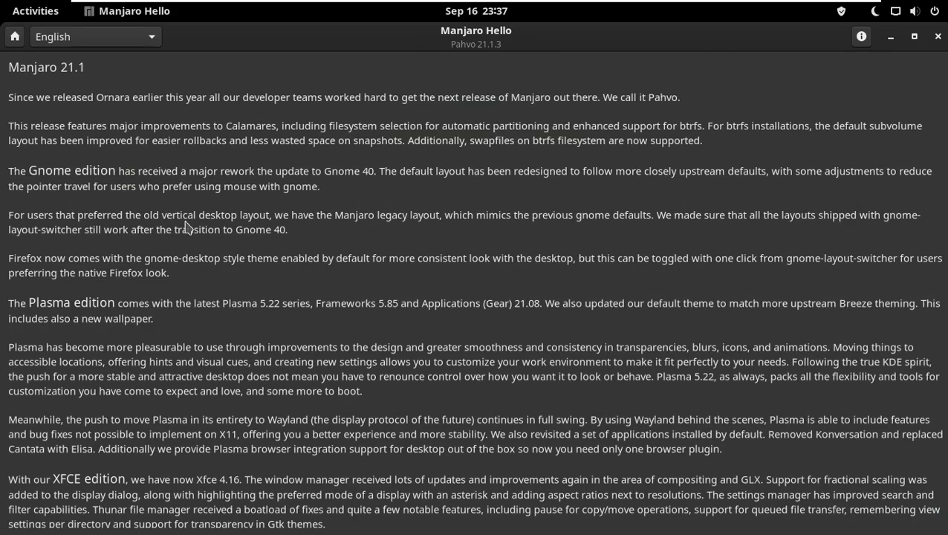
{"action": "left_click", "coordinate": [22, 40]}
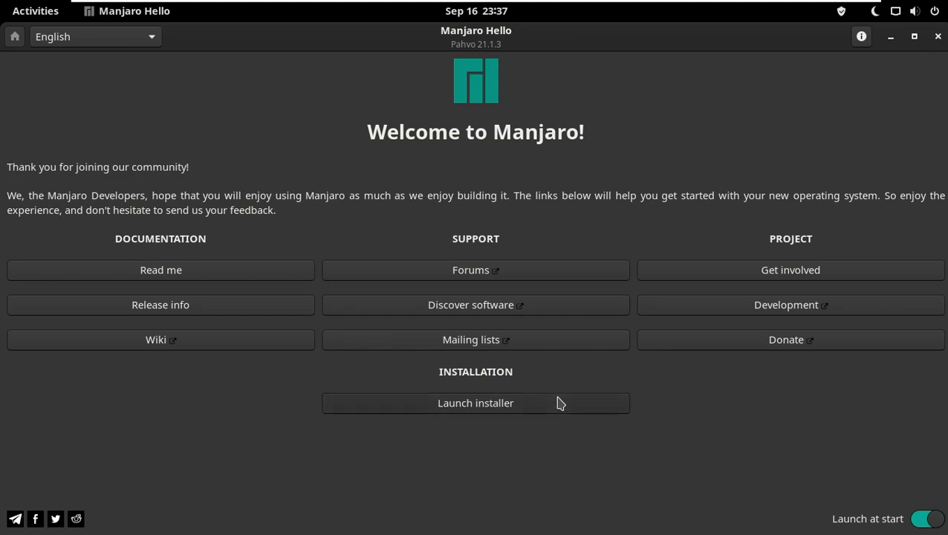
Turn off launching the welcome app at start
{"action": "left_click", "coordinate": [924, 518]}
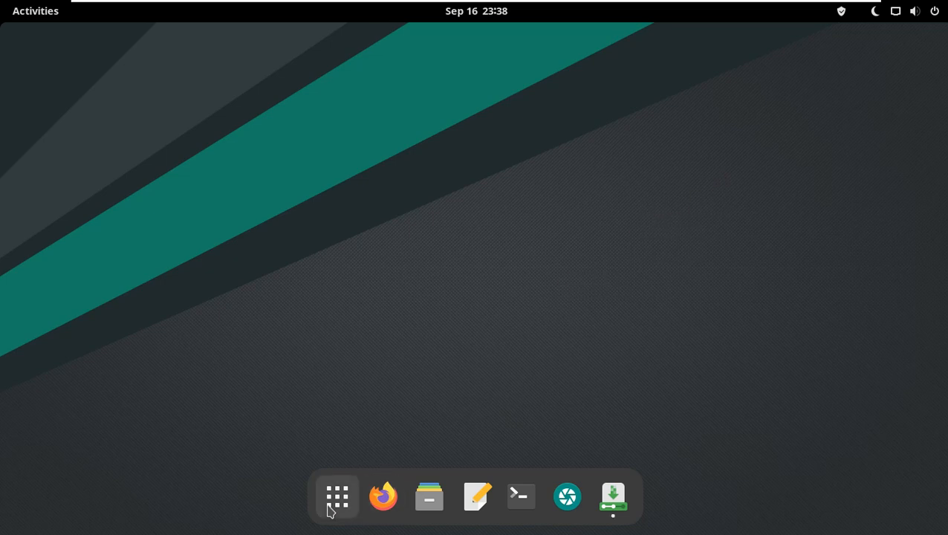
Browse the application grid and its System Tools folder
{"action": "left_click", "coordinate": [330, 509]}
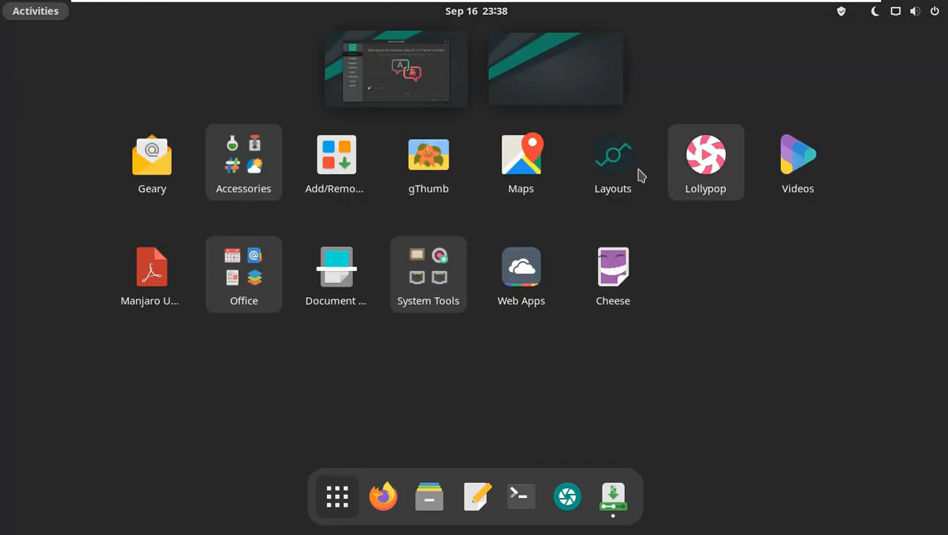
{"action": "left_click", "coordinate": [416, 304]}
{"action": "scroll", "coordinate": [476, 358], "scroll_direction": "down", "scroll_amount": 3}
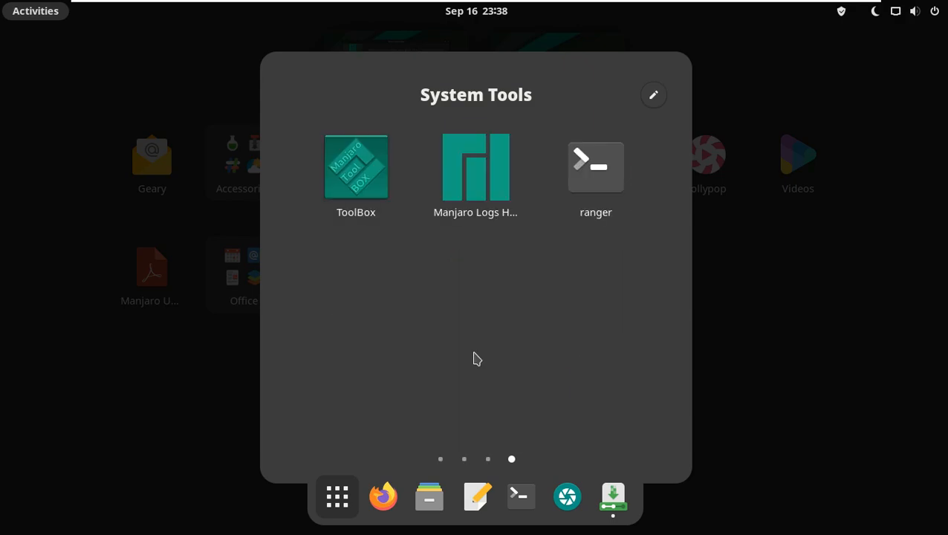
{"action": "scroll", "coordinate": [476, 358], "scroll_direction": "up", "scroll_amount": 1}
{"action": "key", "text": "super"}
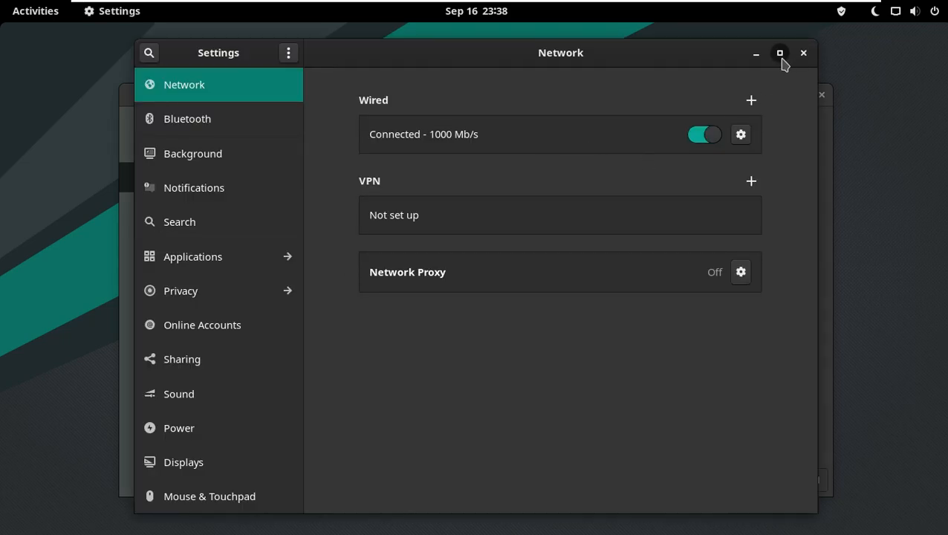
Open Settings, check the system details in the About panel, and close it
{"action": "left_click", "coordinate": [778, 50]}
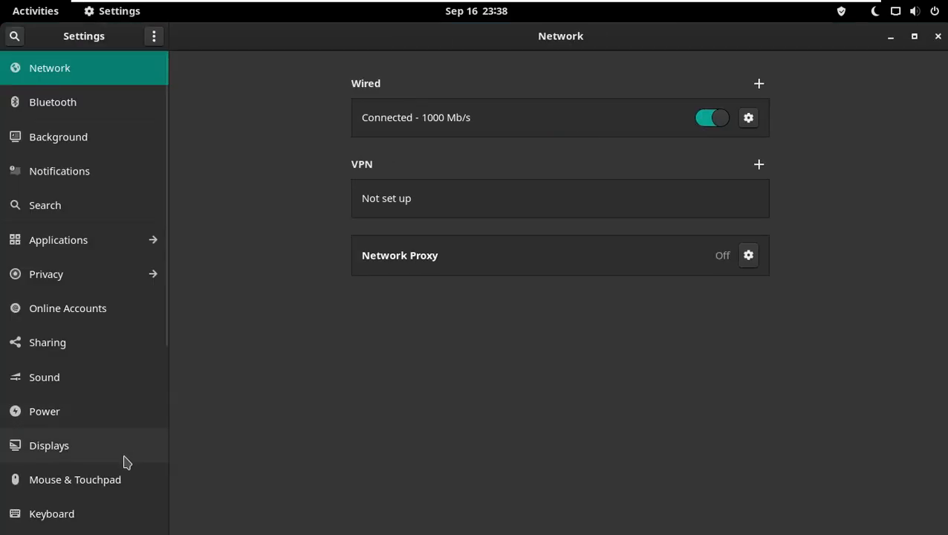
{"action": "scroll", "coordinate": [130, 458], "scroll_direction": "down", "scroll_amount": 5}
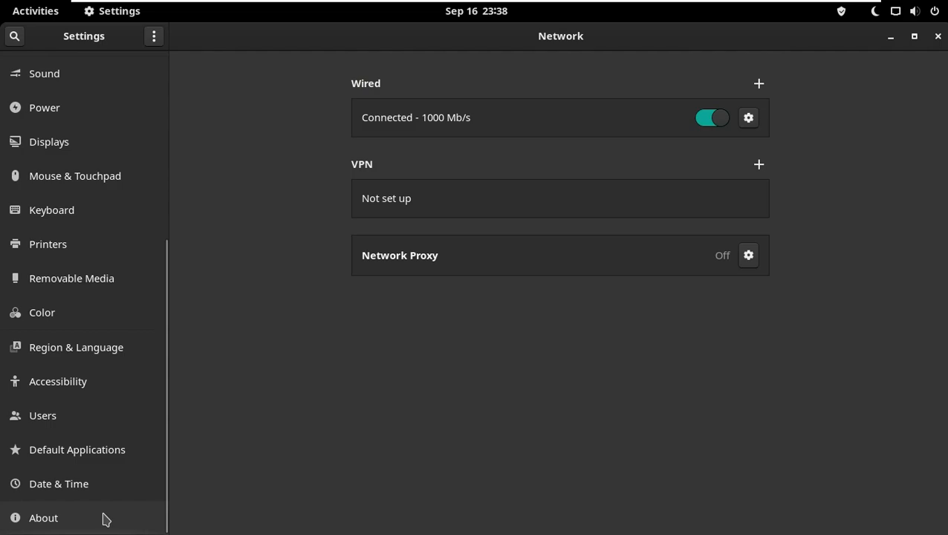
{"action": "left_click", "coordinate": [105, 520]}
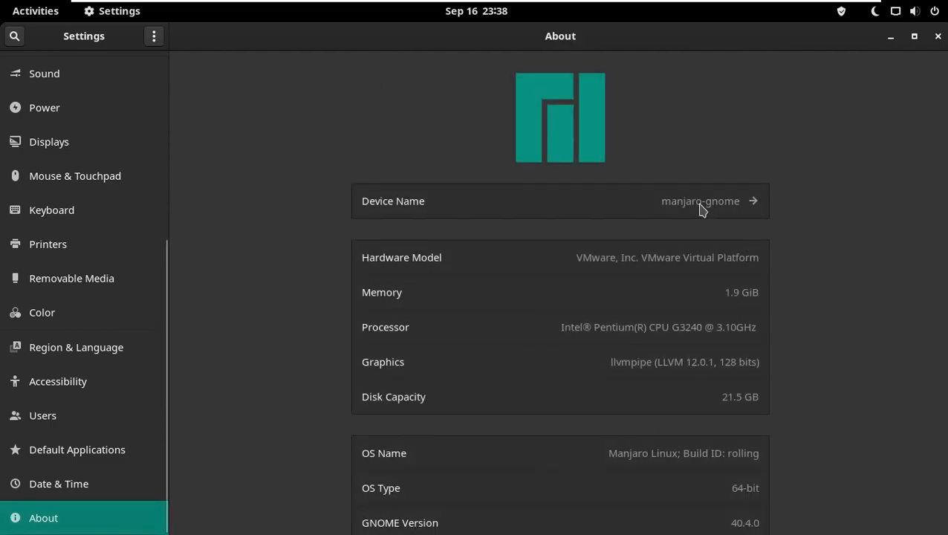
{"action": "scroll", "coordinate": [761, 384], "scroll_direction": "down", "scroll_amount": 3}
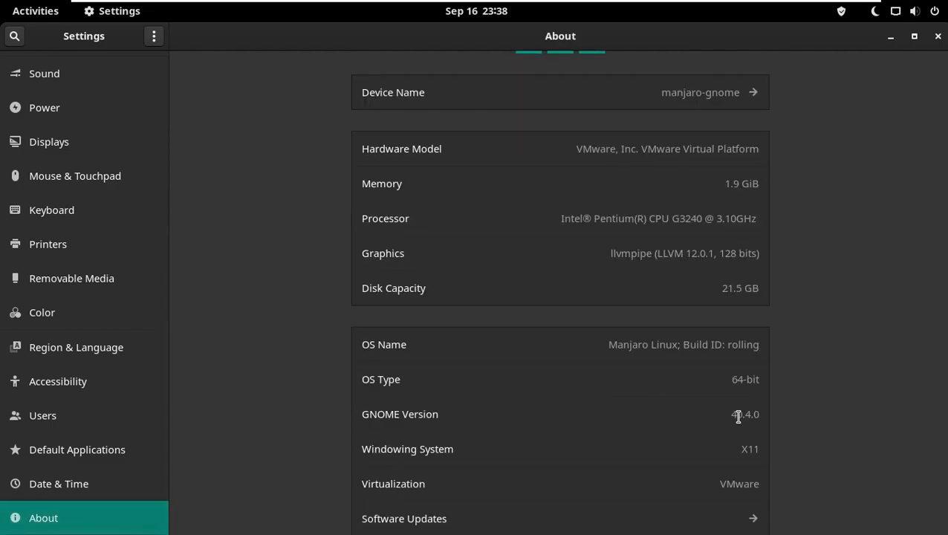
{"action": "left_click_drag", "start_coordinate": [735, 415], "coordinate": [790, 419]}
{"action": "left_click", "coordinate": [744, 414]}
{"action": "scroll", "coordinate": [793, 421], "scroll_direction": "down", "scroll_amount": 1}
{"action": "scroll", "coordinate": [789, 418], "scroll_direction": "up", "scroll_amount": 3}
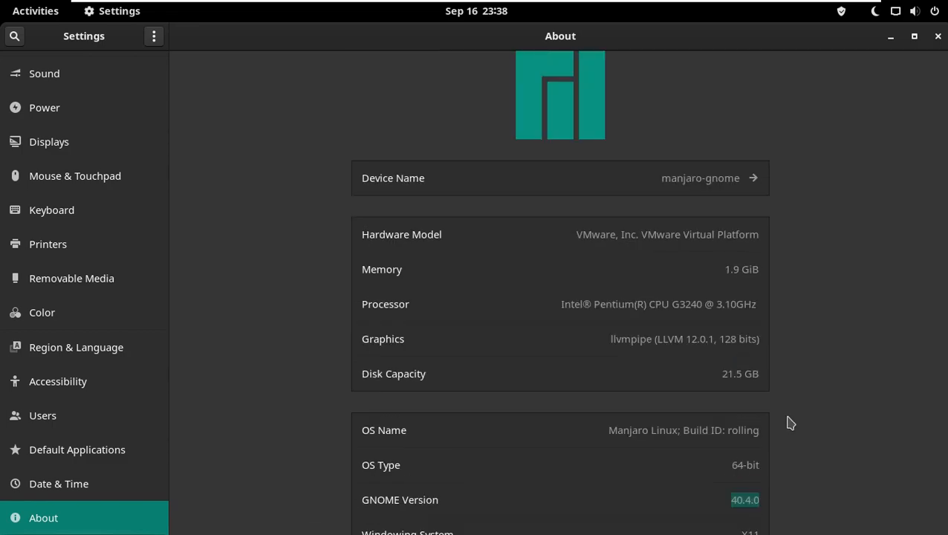
{"action": "left_click", "coordinate": [938, 36]}
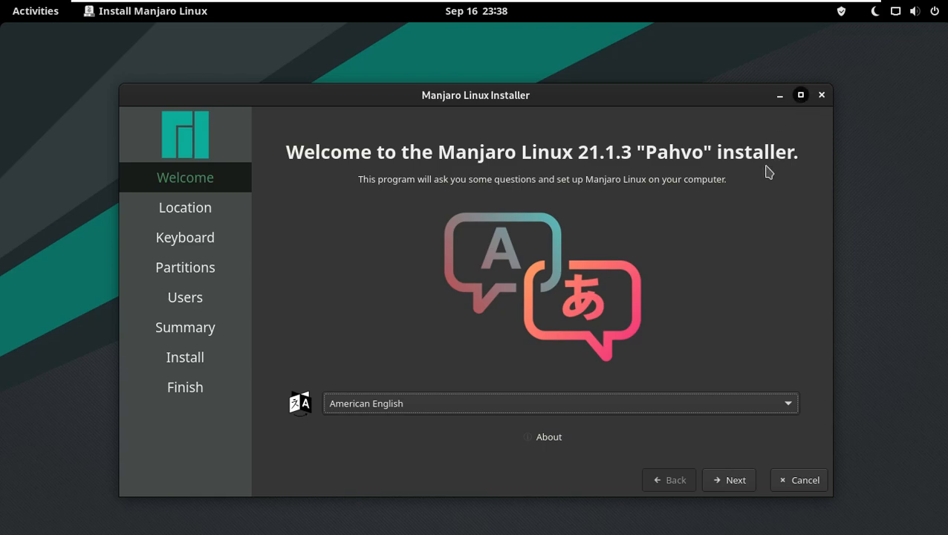
Keep American English as the installer language and continue to the location page
{"action": "key", "text": "super+Up"}
{"action": "left_click", "coordinate": [583, 441]}
{"action": "scroll", "coordinate": [551, 332], "scroll_direction": "up", "scroll_amount": 2}
{"action": "scroll", "coordinate": [551, 332], "scroll_direction": "down", "scroll_amount": 15}
{"action": "scroll", "coordinate": [551, 333], "scroll_direction": "up", "scroll_amount": 12}
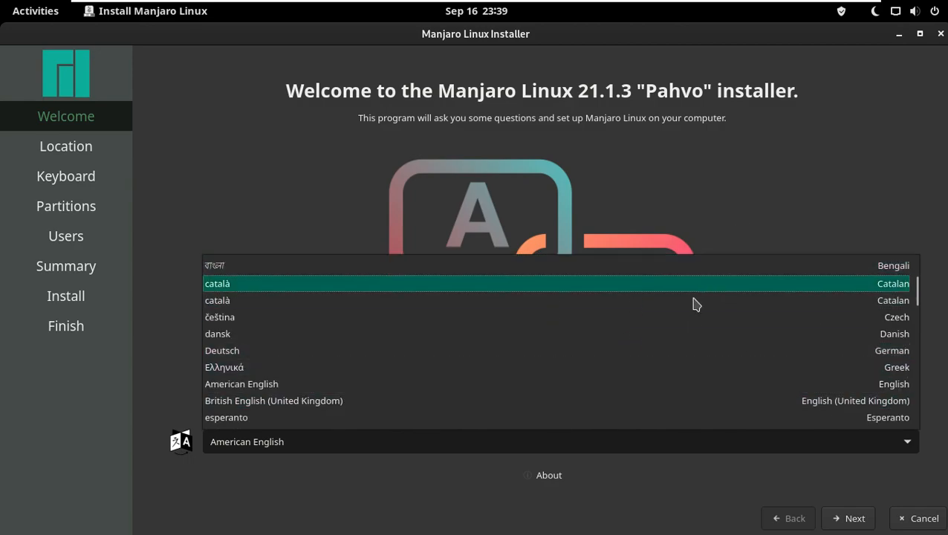
{"action": "scroll", "coordinate": [699, 294], "scroll_direction": "up", "scroll_amount": 3}
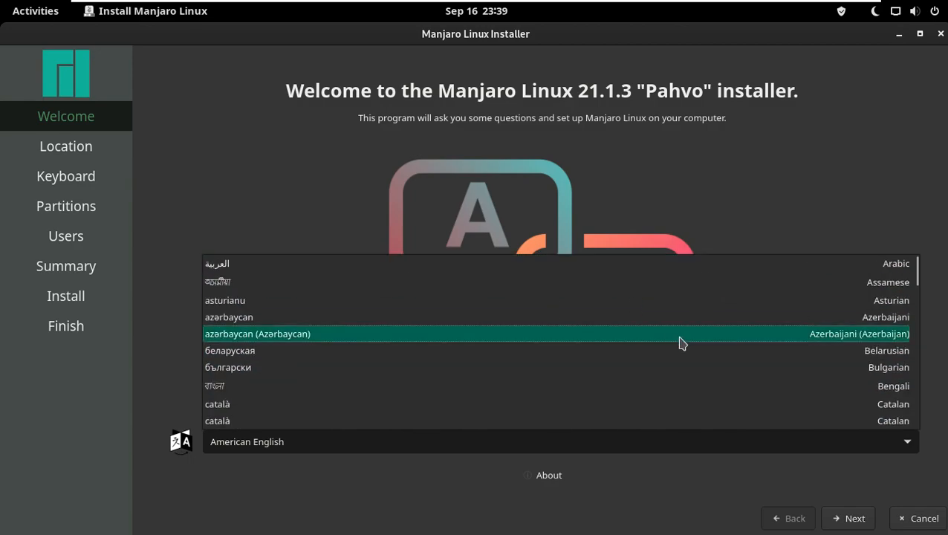
{"action": "left_click", "coordinate": [907, 208]}
{"action": "left_click", "coordinate": [859, 517]}
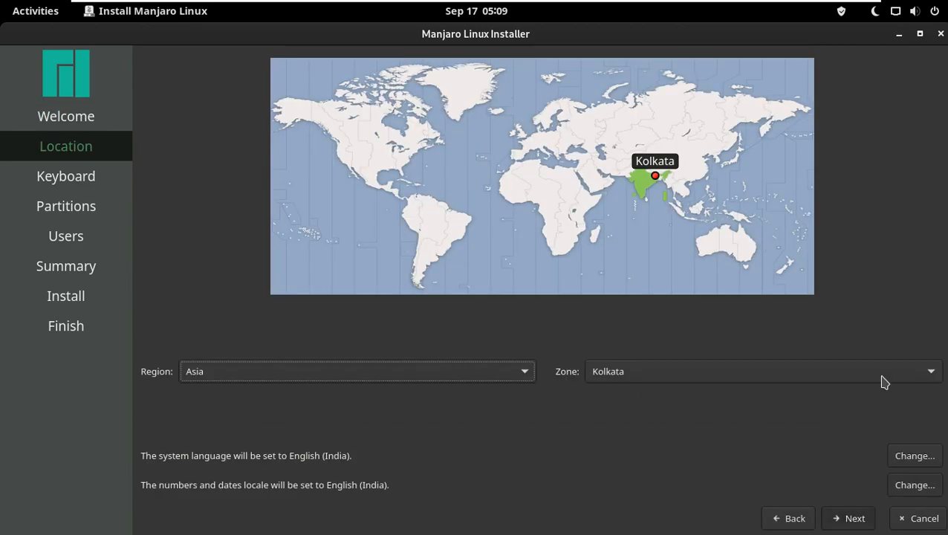
Pick the time zone region and zone on the location page and continue
{"action": "left_click", "coordinate": [742, 103]}
{"action": "left_click", "coordinate": [662, 113]}
{"action": "left_click", "coordinate": [595, 116]}
{"action": "left_click", "coordinate": [544, 83]}
{"action": "left_click", "coordinate": [343, 152]}
{"action": "left_click", "coordinate": [520, 377]}
{"action": "left_click", "coordinate": [645, 374]}
{"action": "left_click", "coordinate": [645, 374]}
{"action": "left_click", "coordinate": [639, 349]}
{"action": "left_click", "coordinate": [854, 517]}
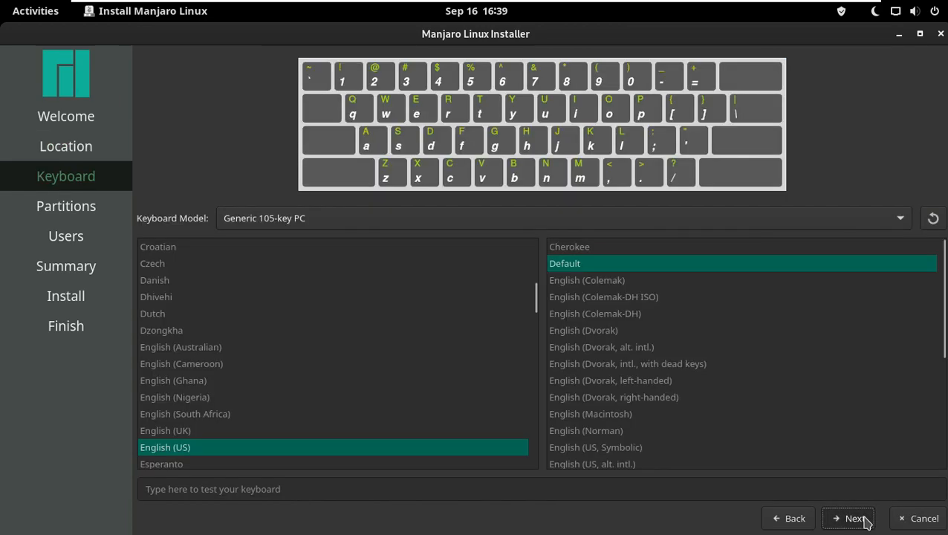
Keep the Generic 105-key PC keyboard model with English (US) Default layout and continue
{"action": "left_click", "coordinate": [706, 217]}
{"action": "scroll", "coordinate": [646, 336], "scroll_direction": "up", "scroll_amount": 5}
{"action": "scroll", "coordinate": [646, 332], "scroll_direction": "up", "scroll_amount": 5}
{"action": "left_click", "coordinate": [201, 147]}
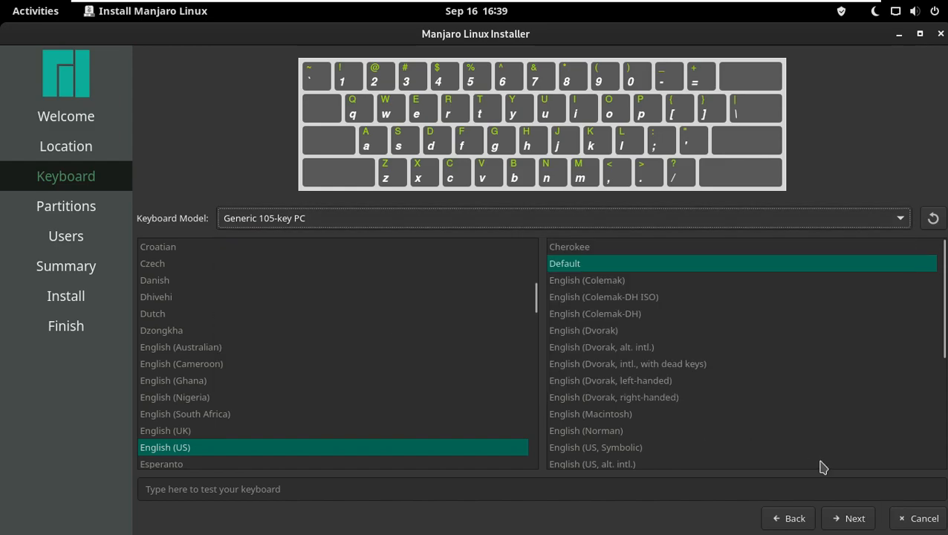
{"action": "left_click", "coordinate": [852, 520]}
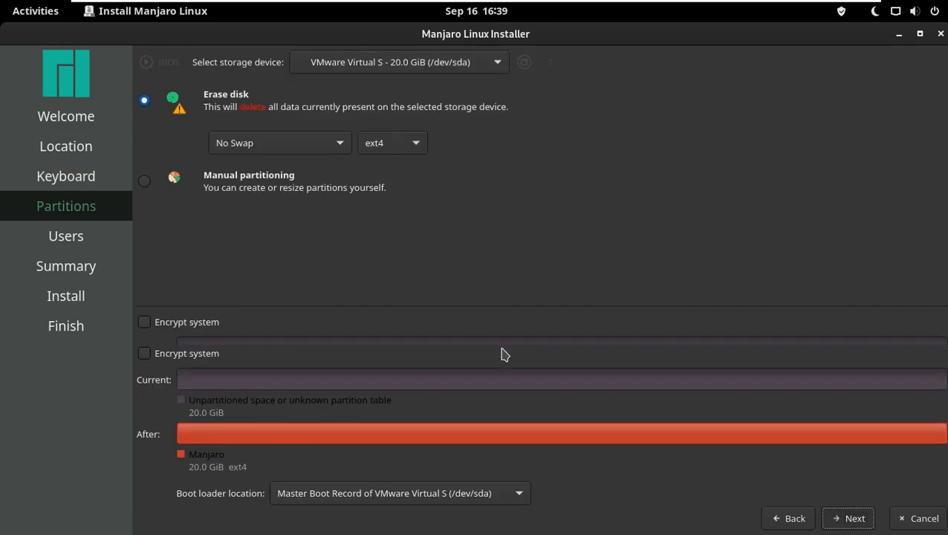
Review the Erase disk swap, file system and boot loader options
{"action": "left_click", "coordinate": [399, 147]}
{"action": "left_click", "coordinate": [417, 147]}
{"action": "left_click", "coordinate": [327, 145]}
{"action": "left_click", "coordinate": [514, 201]}
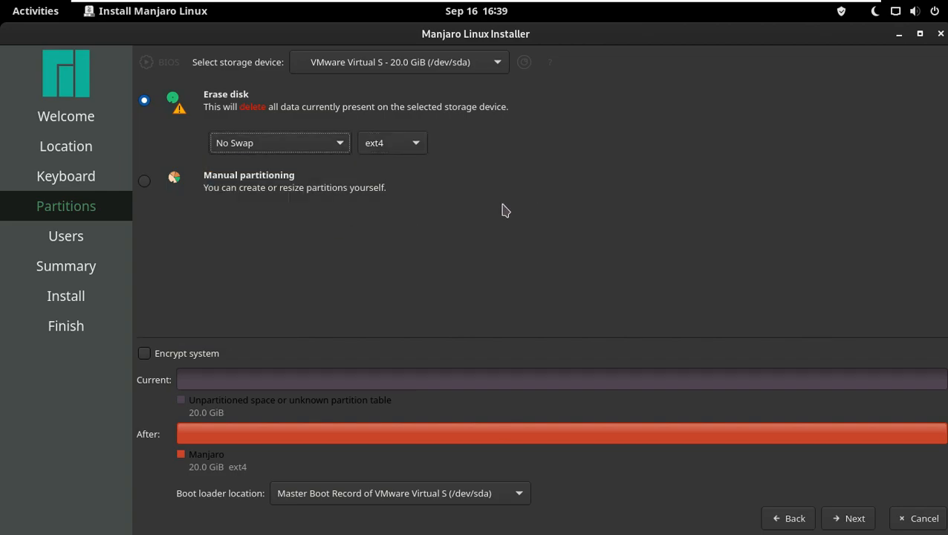
{"action": "left_click", "coordinate": [301, 494]}
{"action": "left_click", "coordinate": [407, 318]}
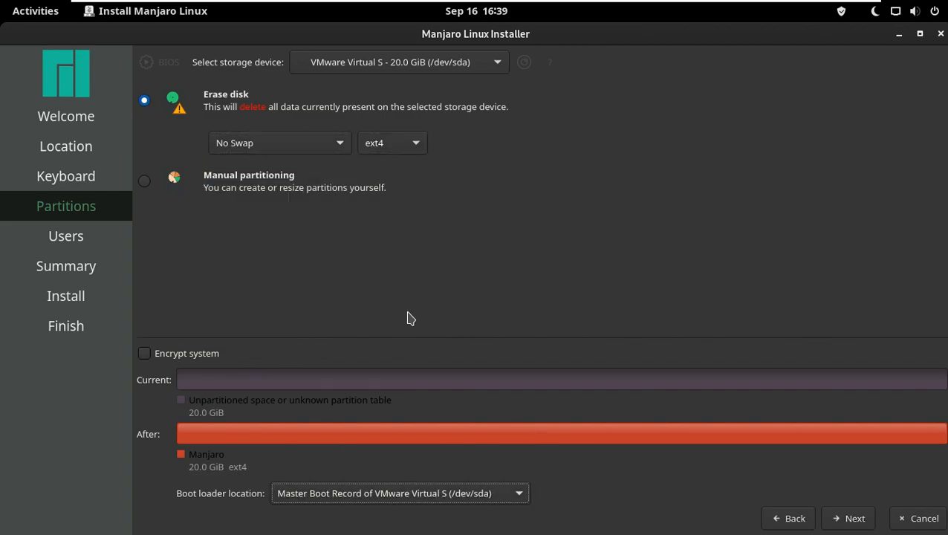
Try enabling system encryption by entering and confirming a passphrase, then turn encryption off again
{"action": "left_click", "coordinate": [149, 355]}
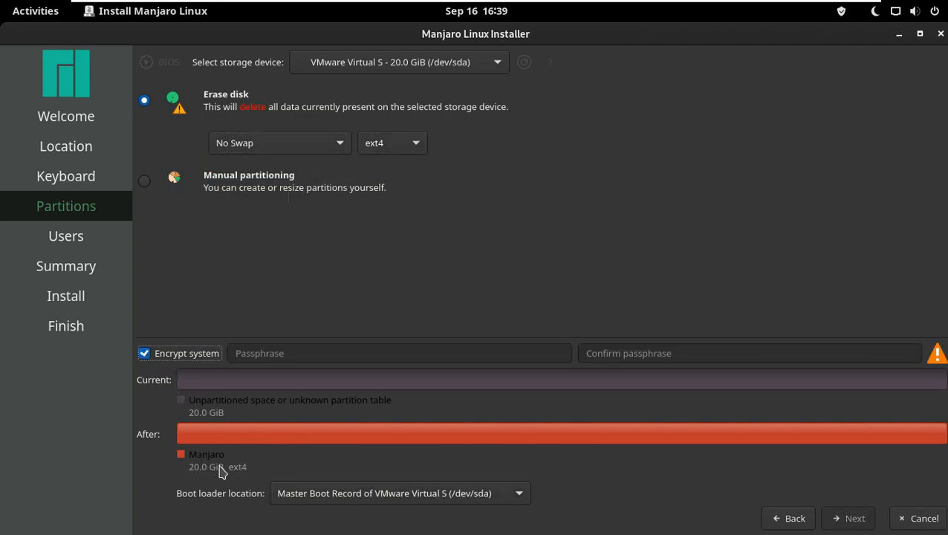
{"action": "left_click", "coordinate": [308, 354]}
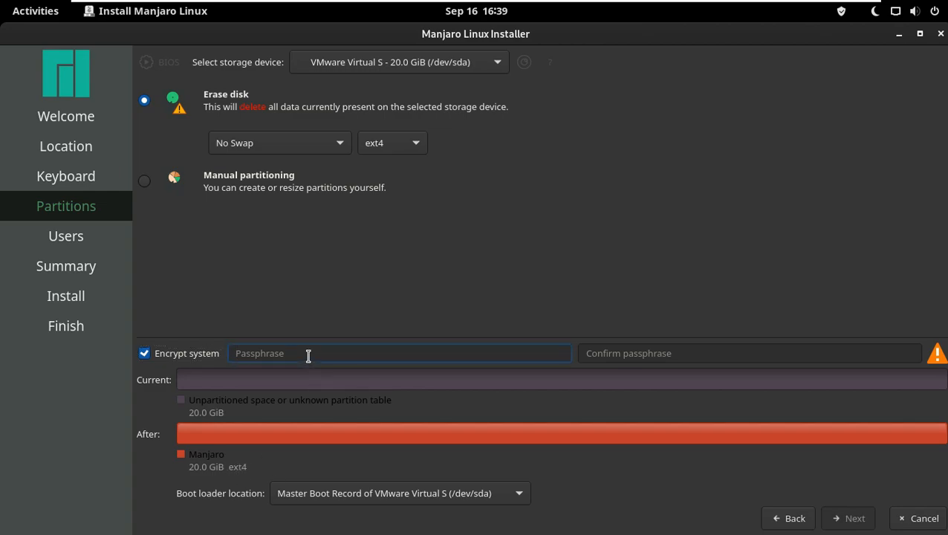
{"action": "type", "text": "•••••"}
{"action": "left_click", "coordinate": [644, 344]}
{"action": "type", "text": "•••••"}
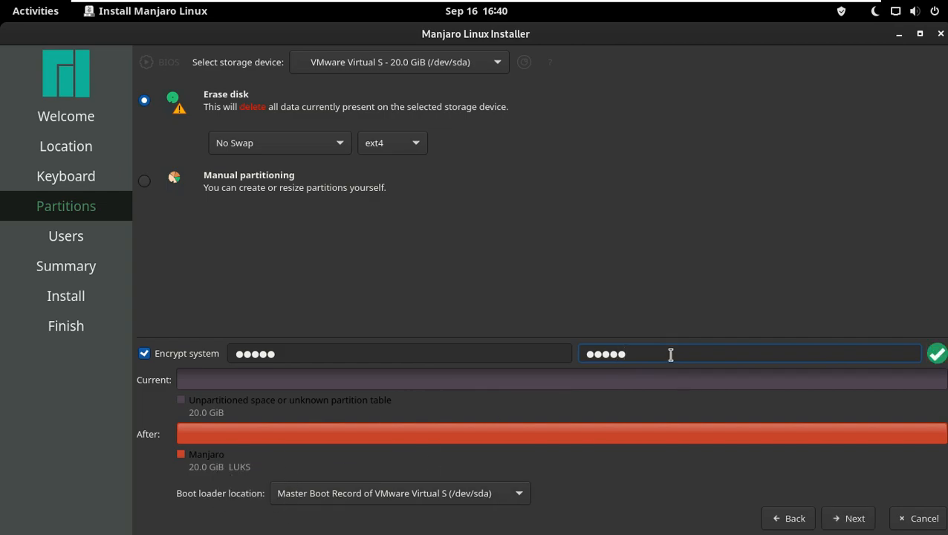
{"action": "key", "text": "BackSpace"}
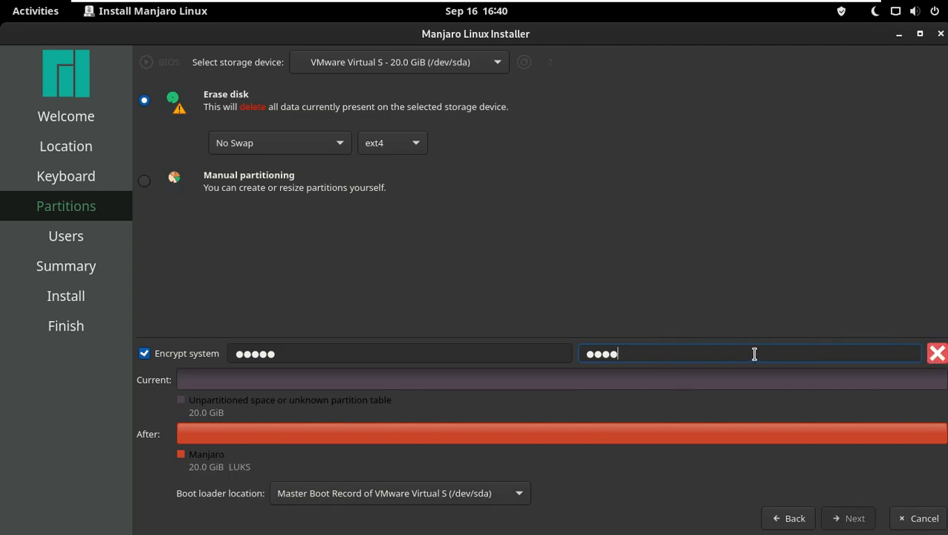
{"action": "left_click", "coordinate": [146, 354]}
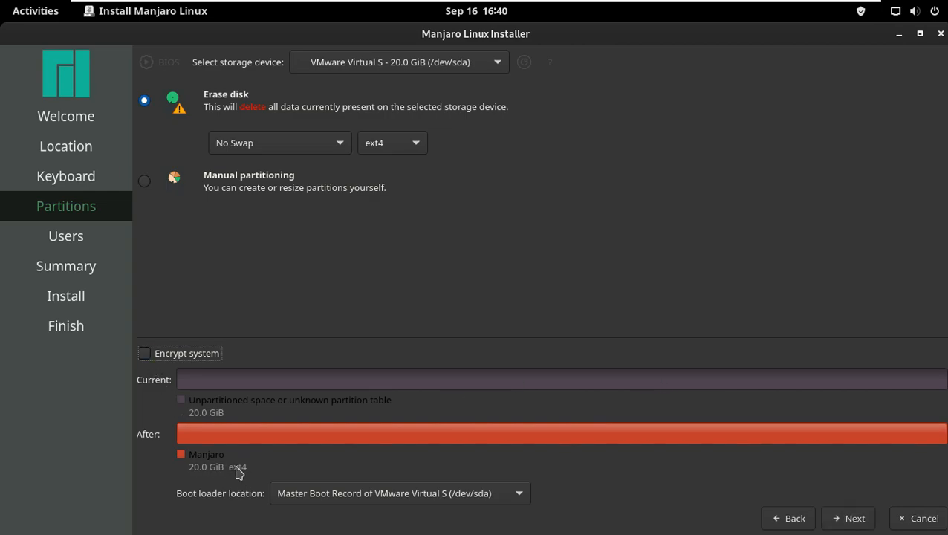
Select Erase disk without encryption and continue to user setup
{"action": "left_click", "coordinate": [155, 360]}
{"action": "left_click", "coordinate": [151, 360]}
{"action": "left_click", "coordinate": [145, 182]}
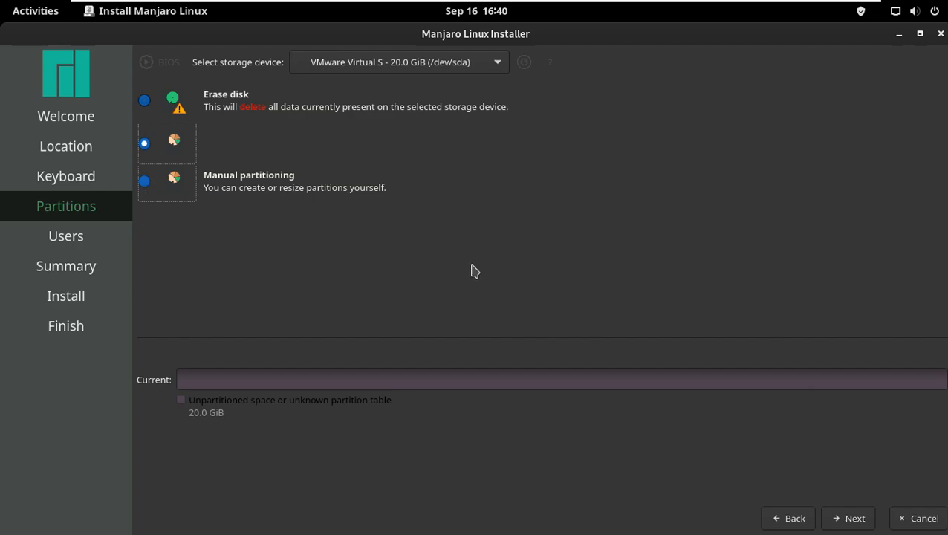
{"action": "left_click", "coordinate": [146, 102]}
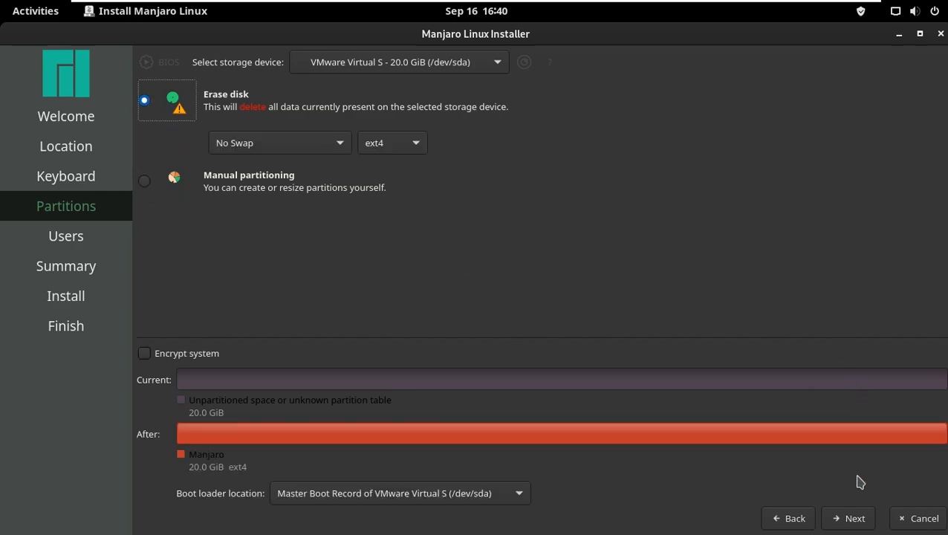
{"action": "left_click", "coordinate": [853, 517]}
Enable automatic login and enter the user's full name
{"action": "left_click", "coordinate": [218, 260]}
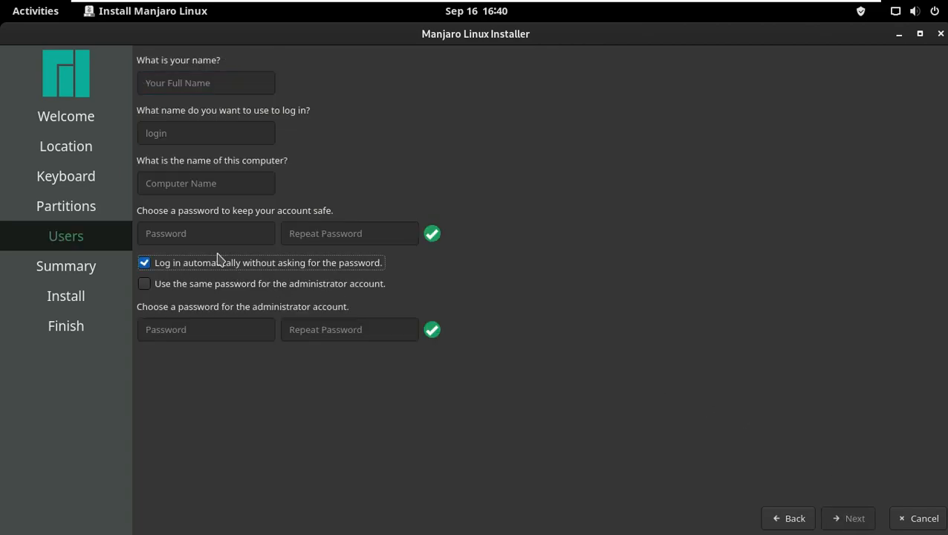
{"action": "left_click", "coordinate": [220, 80]}
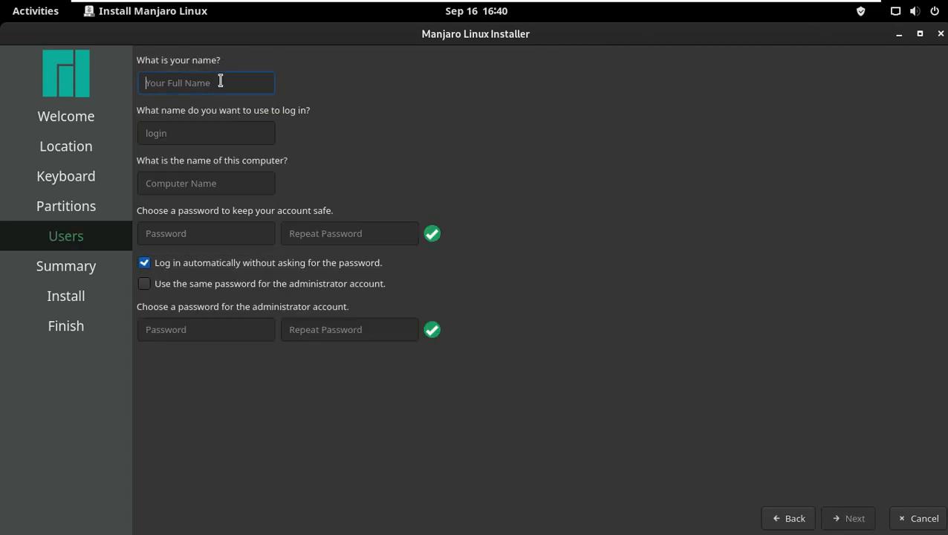
{"action": "type", "text": "runboxing"}
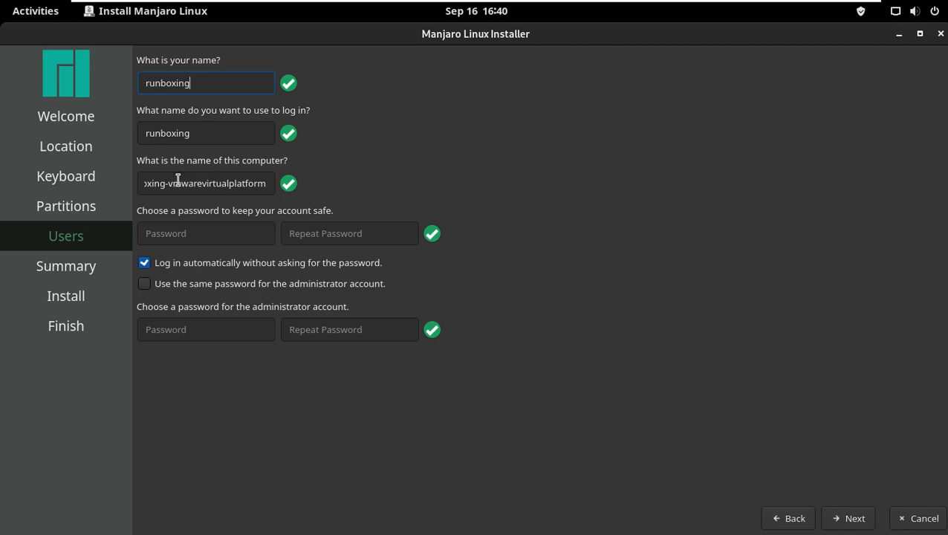
Shorten the computer name by deleting its -vmwarevirtualplatform suffix
{"action": "left_click_drag", "start_coordinate": [166, 183], "coordinate": [490, 145]}
{"action": "key", "text": "BackSpace"}
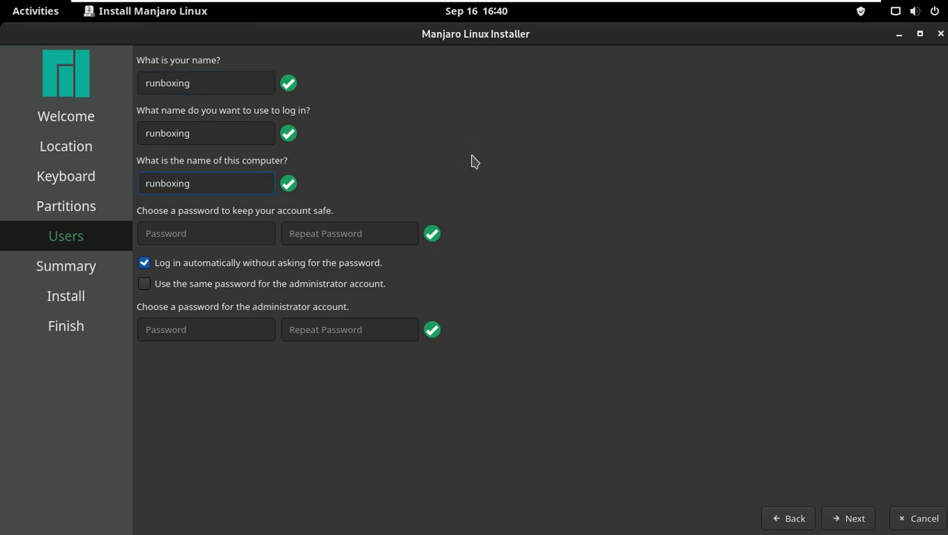
Enter and repeat the account password
{"action": "left_click", "coordinate": [225, 232]}
{"action": "type", "text": "r"}
{"action": "left_click", "coordinate": [339, 233]}
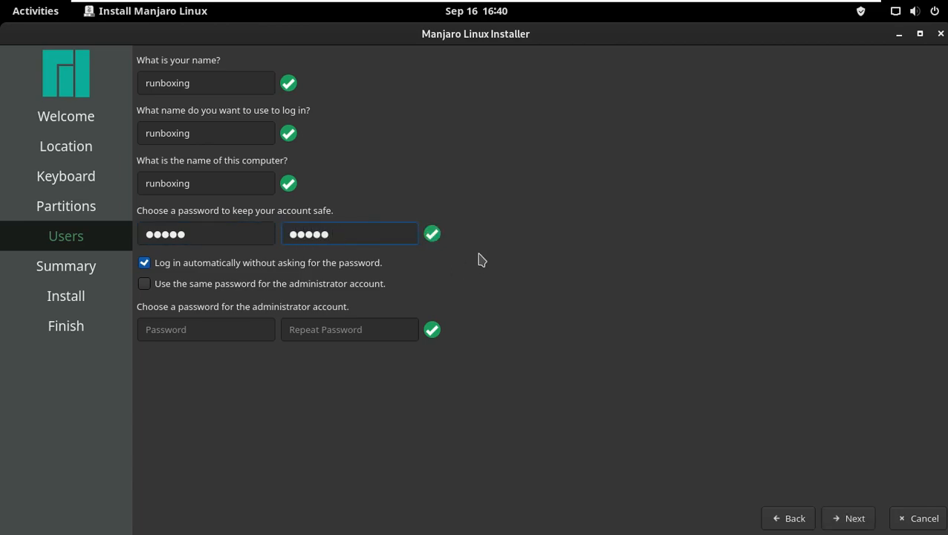
Enable using the same password for the administrator account and continue to the summary
{"action": "left_click", "coordinate": [170, 291]}
{"action": "left_click", "coordinate": [170, 290]}
{"action": "left_click", "coordinate": [179, 287]}
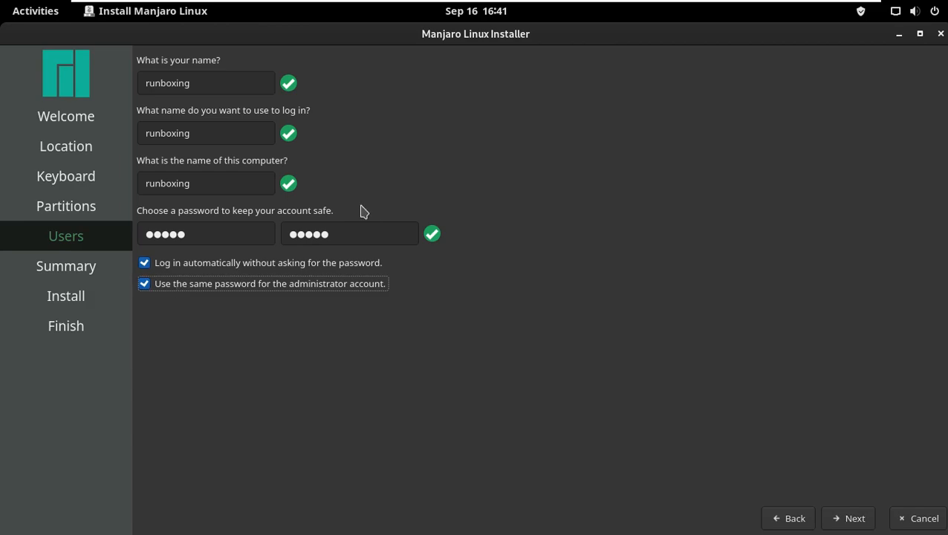
{"action": "left_click", "coordinate": [848, 518]}
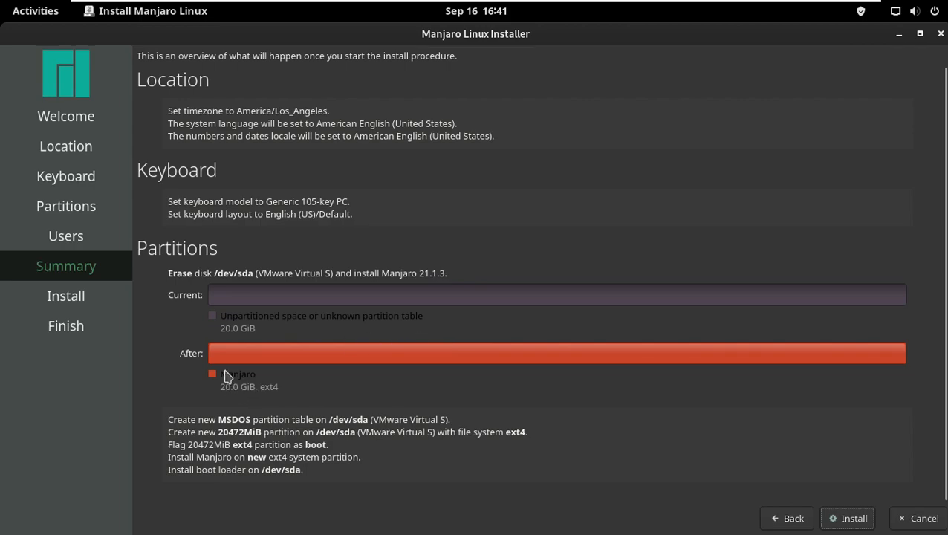
Start the installation and confirm installing now
{"action": "left_click", "coordinate": [832, 518]}
{"action": "left_click", "coordinate": [556, 315]}
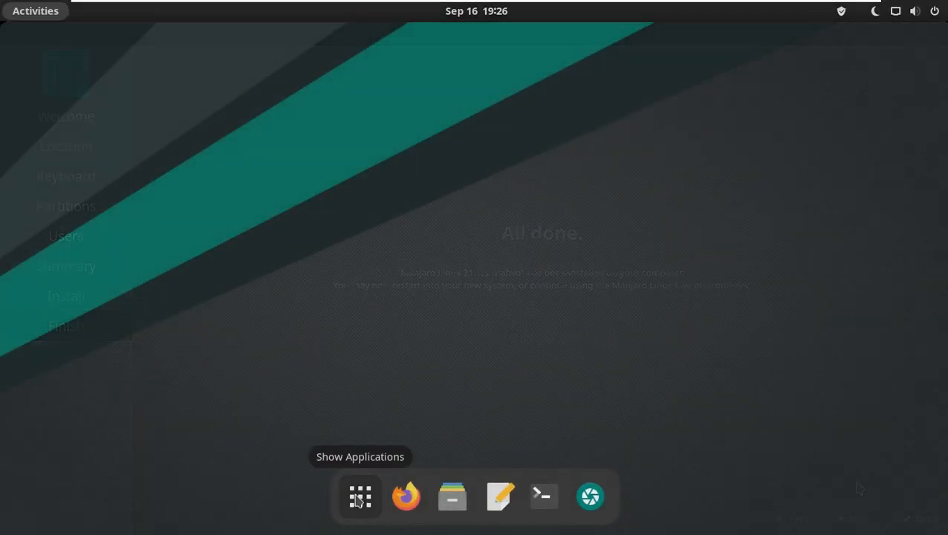
Open Settings from the System Tools app folder and close the Manjaro Hello welcome window
{"action": "left_click", "coordinate": [359, 496]}
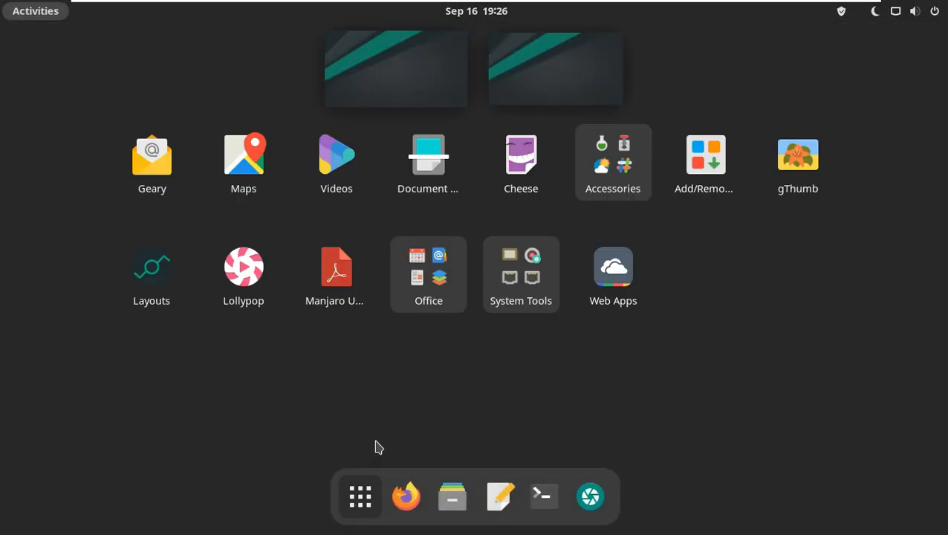
{"action": "left_click", "coordinate": [508, 303]}
{"action": "scroll", "coordinate": [510, 319], "scroll_direction": "down", "scroll_amount": 2}
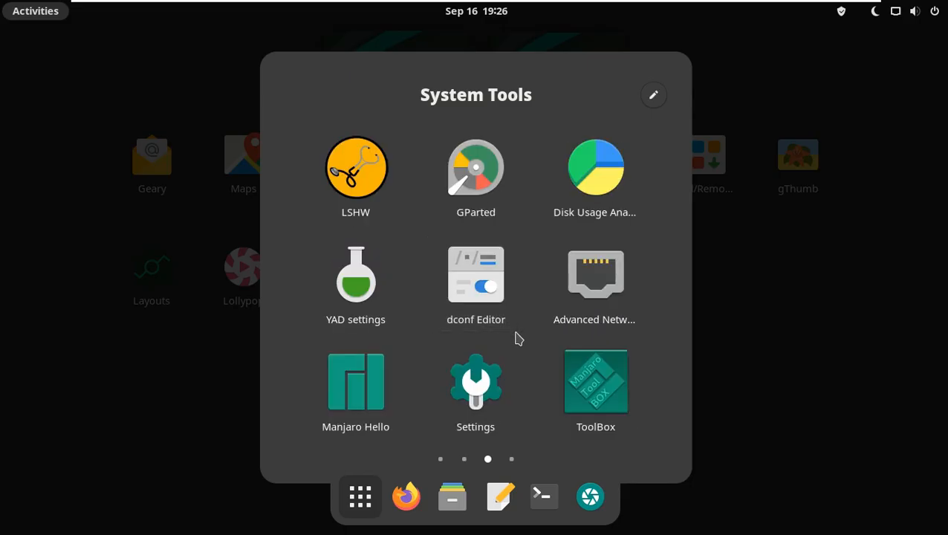
{"action": "left_click", "coordinate": [474, 375]}
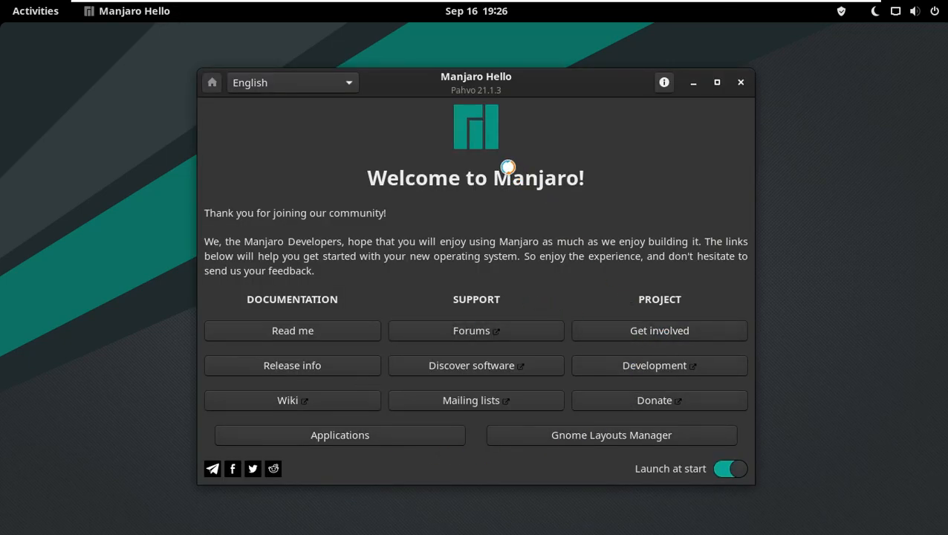
{"action": "left_click", "coordinate": [741, 83]}
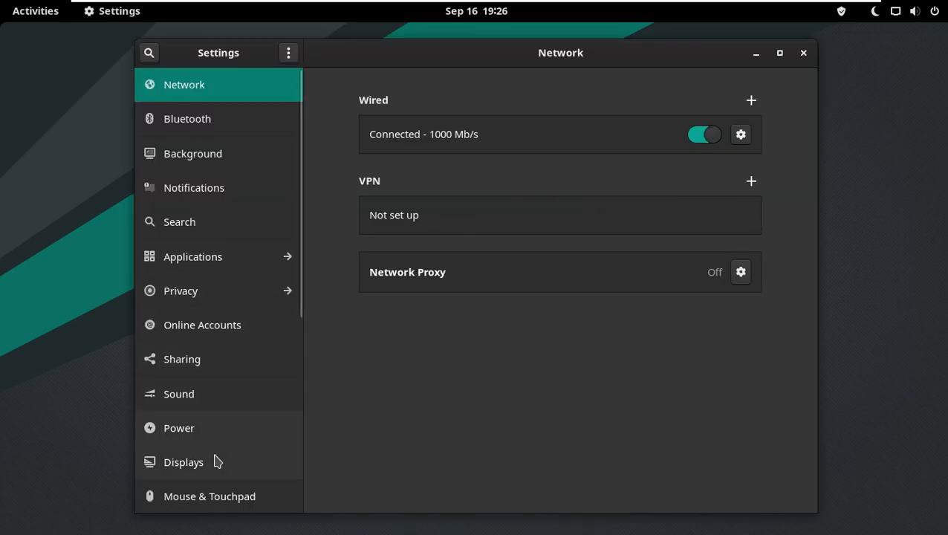
Browse the About, Displays and Users pages of Settings
{"action": "scroll", "coordinate": [218, 461], "scroll_direction": "down", "scroll_amount": 5}
{"action": "left_click", "coordinate": [215, 495]}
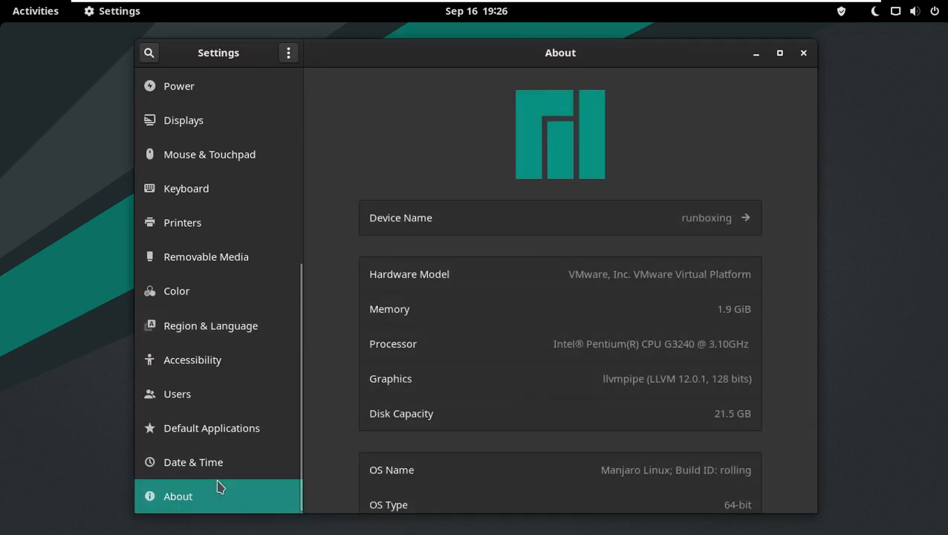
{"action": "scroll", "coordinate": [675, 298], "scroll_direction": "down", "scroll_amount": 5}
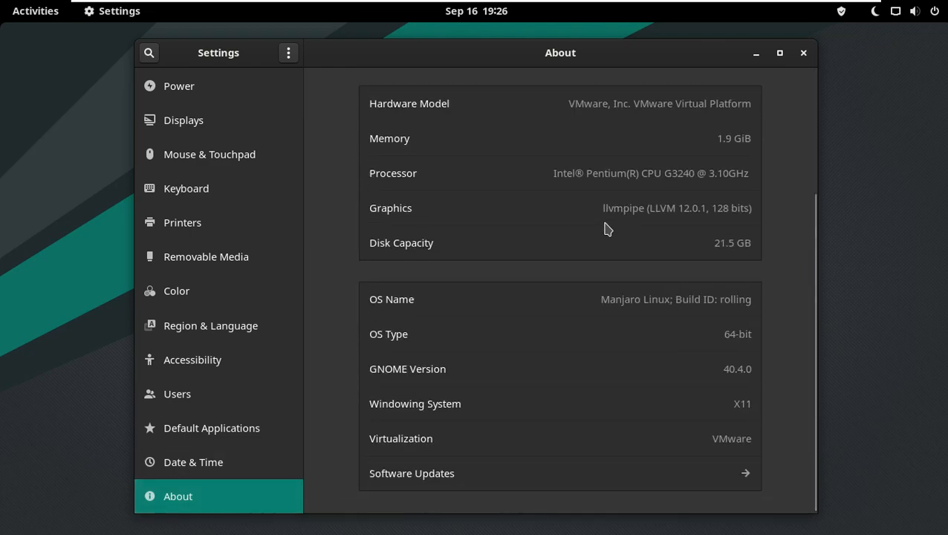
{"action": "scroll", "coordinate": [606, 230], "scroll_direction": "up", "scroll_amount": 5}
{"action": "left_click", "coordinate": [262, 116]}
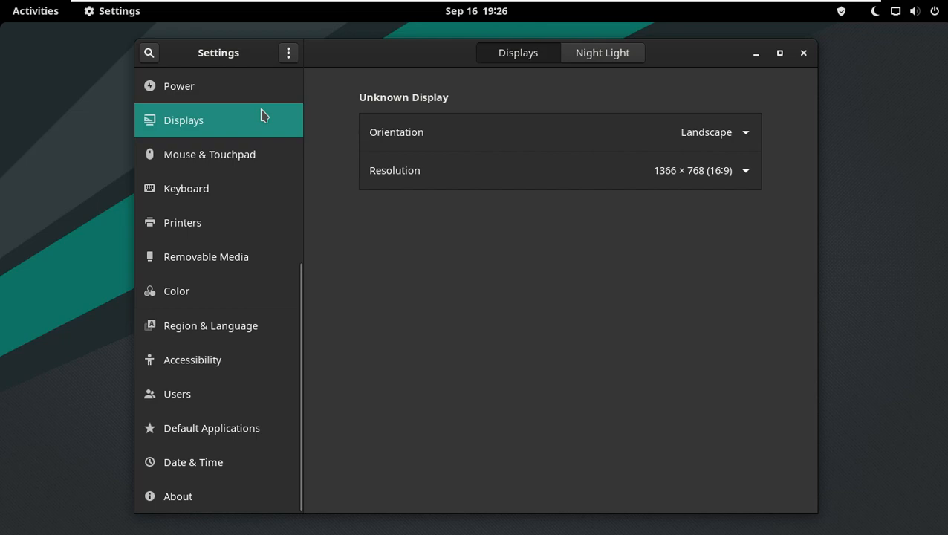
{"action": "left_click", "coordinate": [229, 396]}
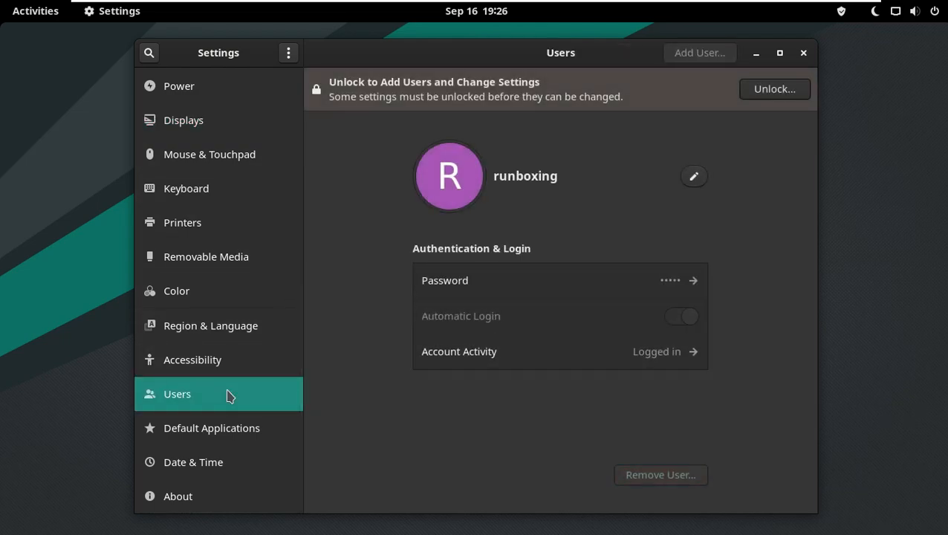
{"action": "scroll", "coordinate": [264, 289], "scroll_direction": "up", "scroll_amount": 4}
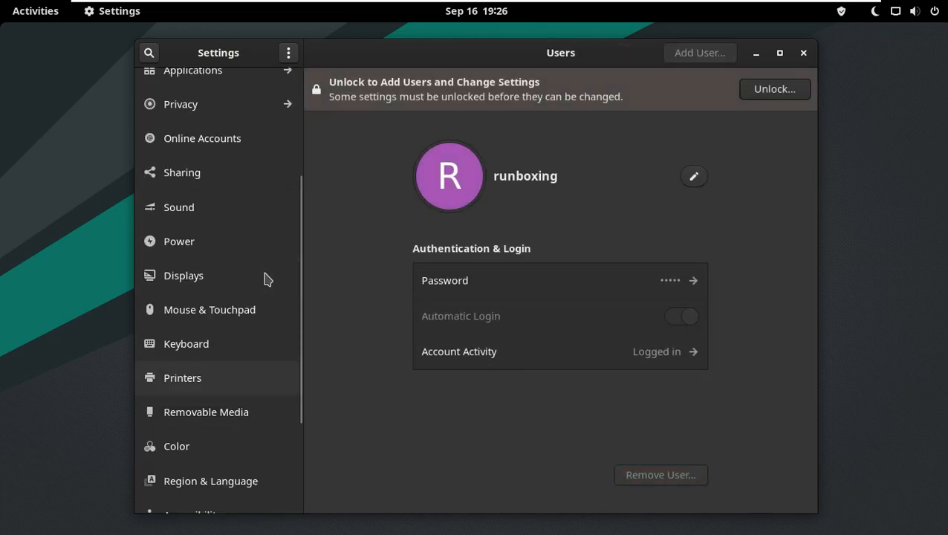
{"action": "scroll", "coordinate": [267, 273], "scroll_direction": "up", "scroll_amount": 5}
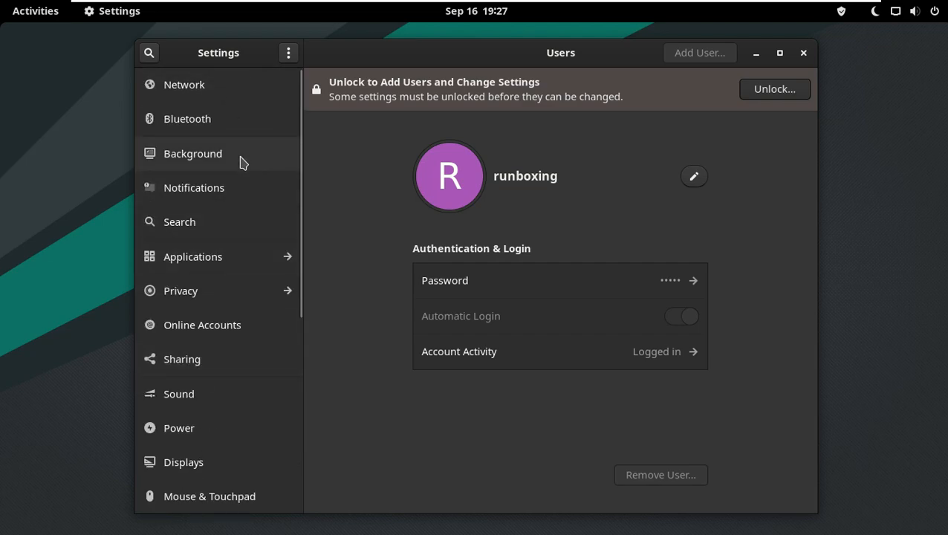
Set the desktop background to the blue geometric wallpaper and close Settings
{"action": "left_click", "coordinate": [240, 163]}
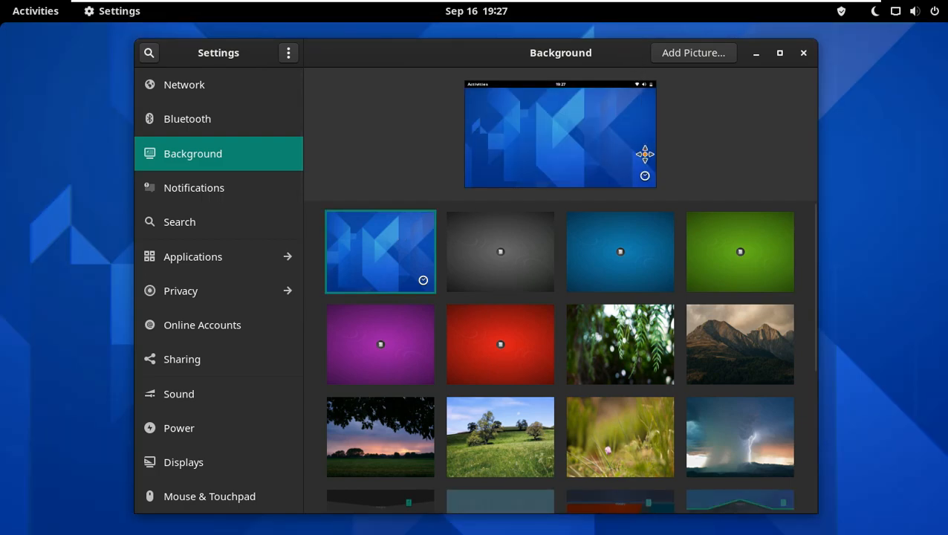
{"action": "left_click_drag", "start_coordinate": [643, 152], "coordinate": [618, 63]}
{"action": "scroll", "coordinate": [628, 249], "scroll_direction": "down", "scroll_amount": 2}
{"action": "scroll", "coordinate": [674, 297], "scroll_direction": "up", "scroll_amount": 2}
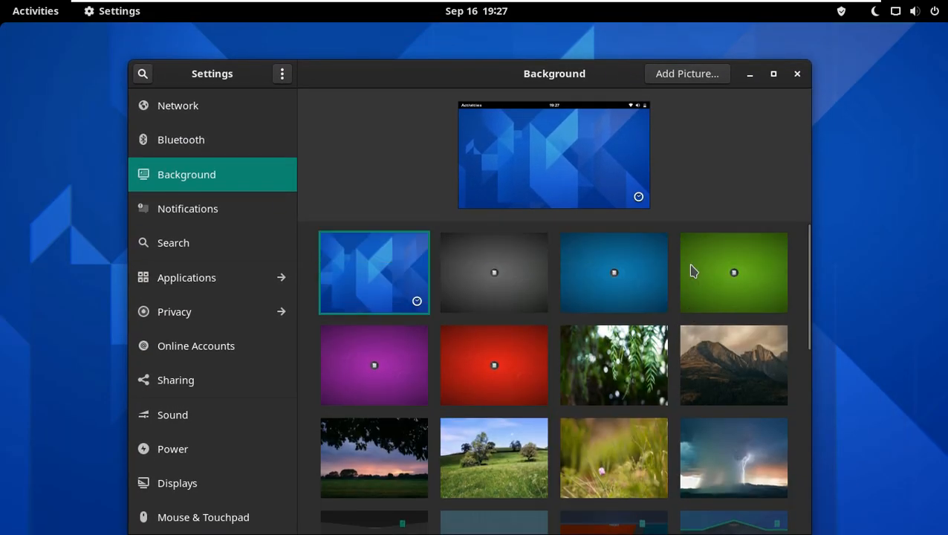
{"action": "left_click", "coordinate": [795, 76]}
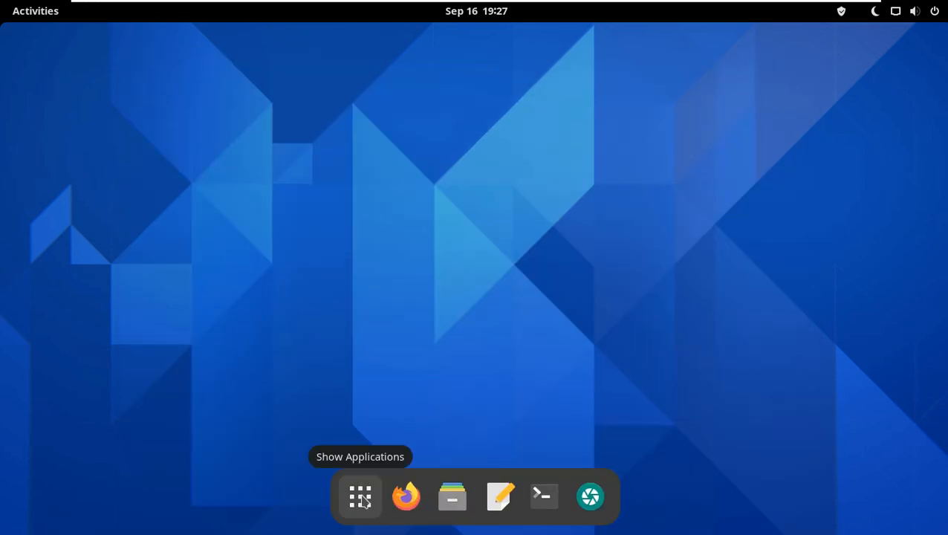
Open the Activities overview and view the date and calendar panel
{"action": "left_click", "coordinate": [45, 16]}
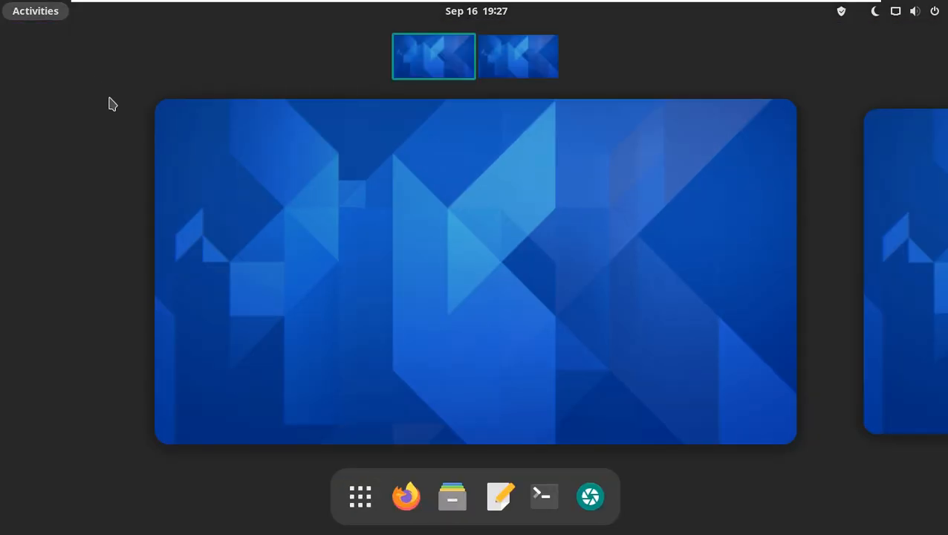
{"action": "left_click", "coordinate": [484, 14]}
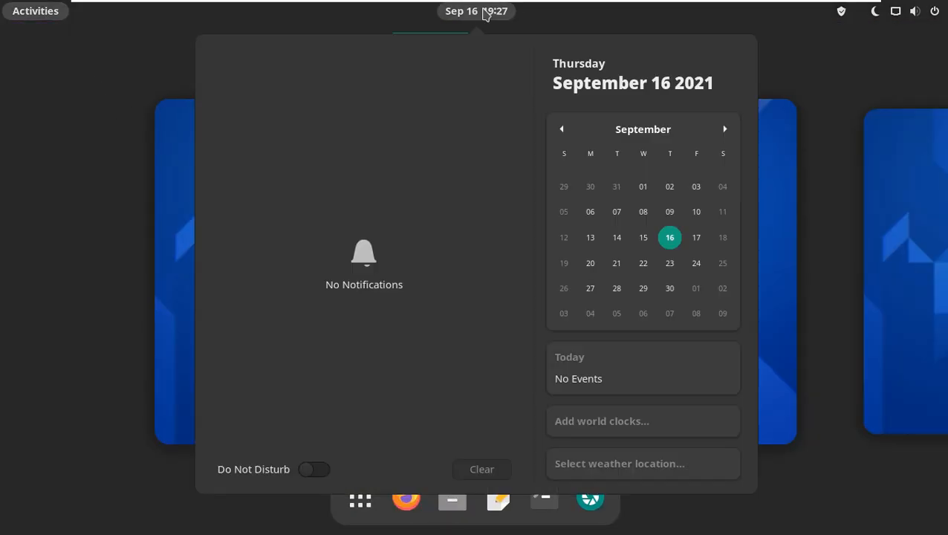
{"action": "left_click", "coordinate": [876, 62]}
Raise the volume to maximum and turn off Night Light from the system menu
{"action": "left_click", "coordinate": [896, 18]}
{"action": "left_click_drag", "start_coordinate": [780, 60], "coordinate": [928, 68]}
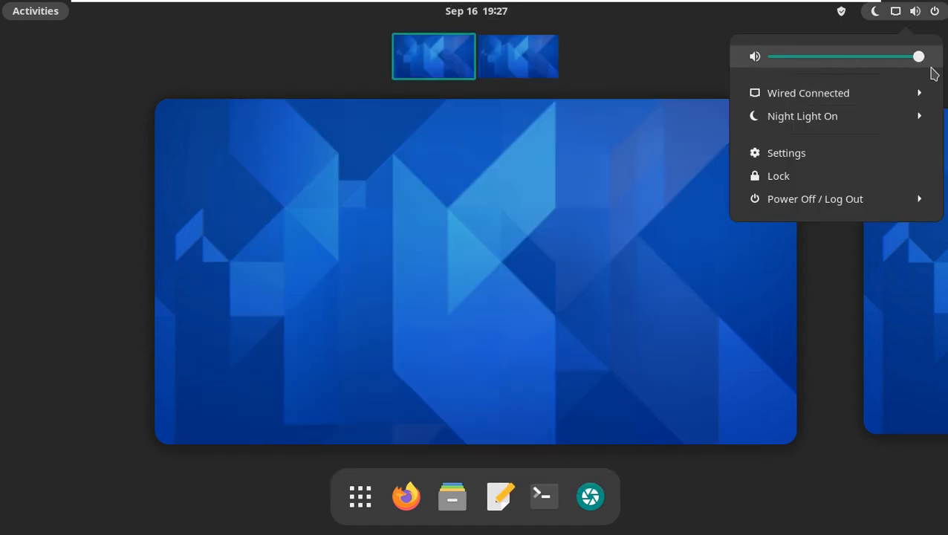
{"action": "left_click", "coordinate": [921, 121]}
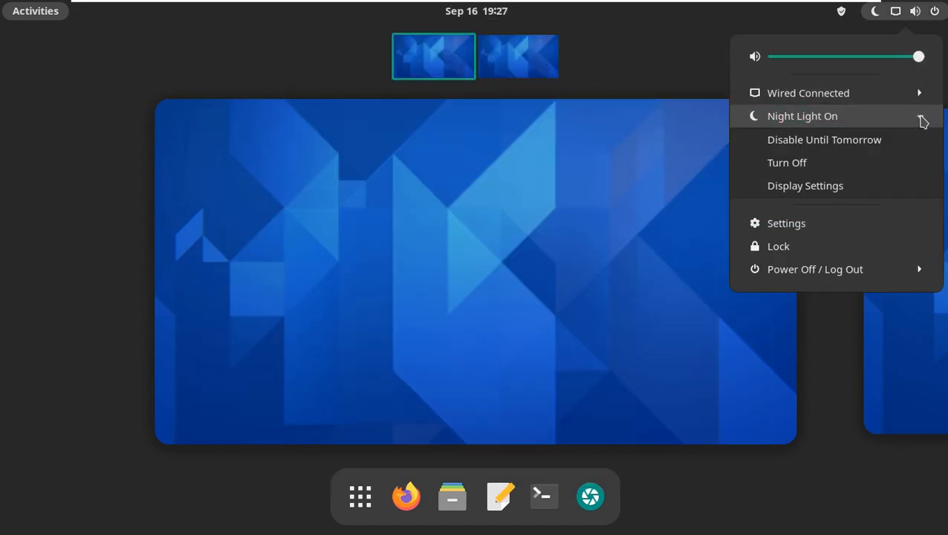
{"action": "left_click", "coordinate": [829, 163]}
{"action": "left_click", "coordinate": [913, 13]}
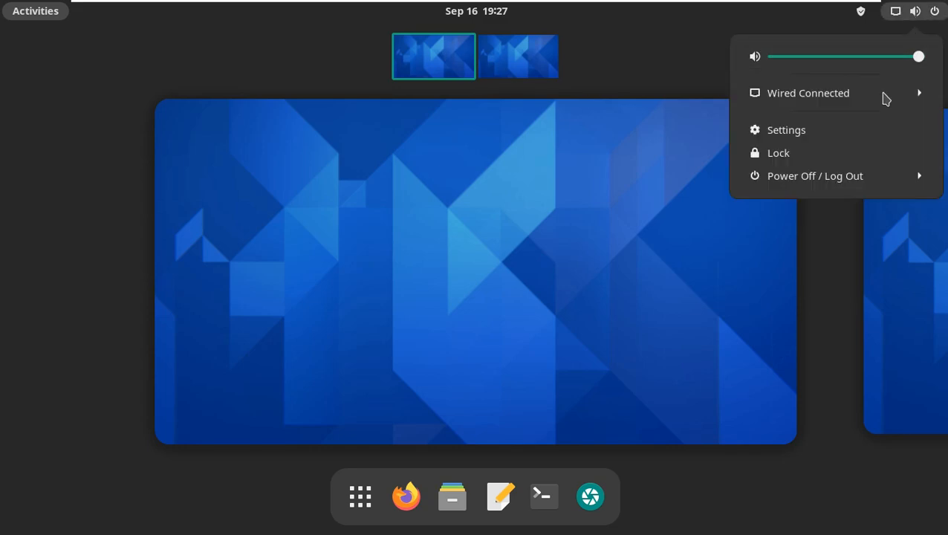
{"action": "left_click", "coordinate": [719, 69]}
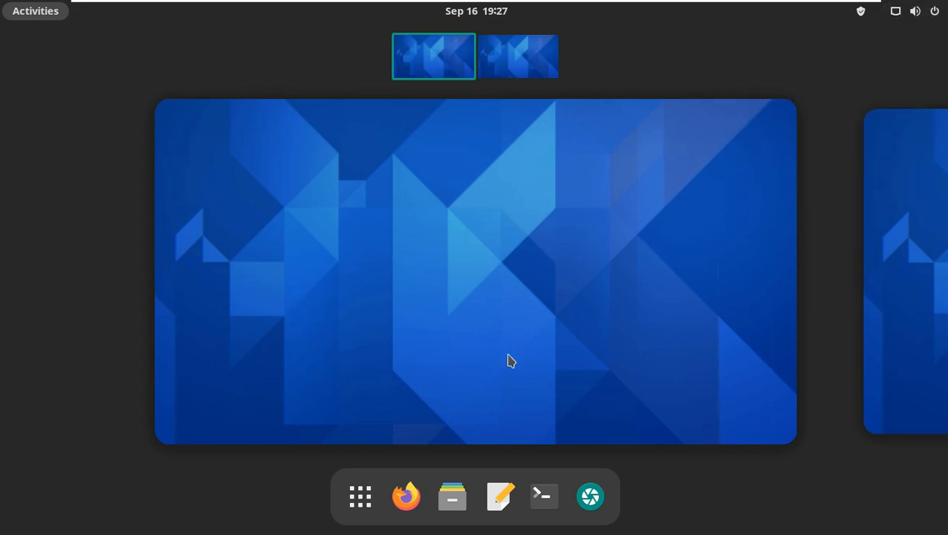
Open Calculator from the Accessories app folder
{"action": "left_click", "coordinate": [361, 496]}
{"action": "left_click", "coordinate": [241, 173]}
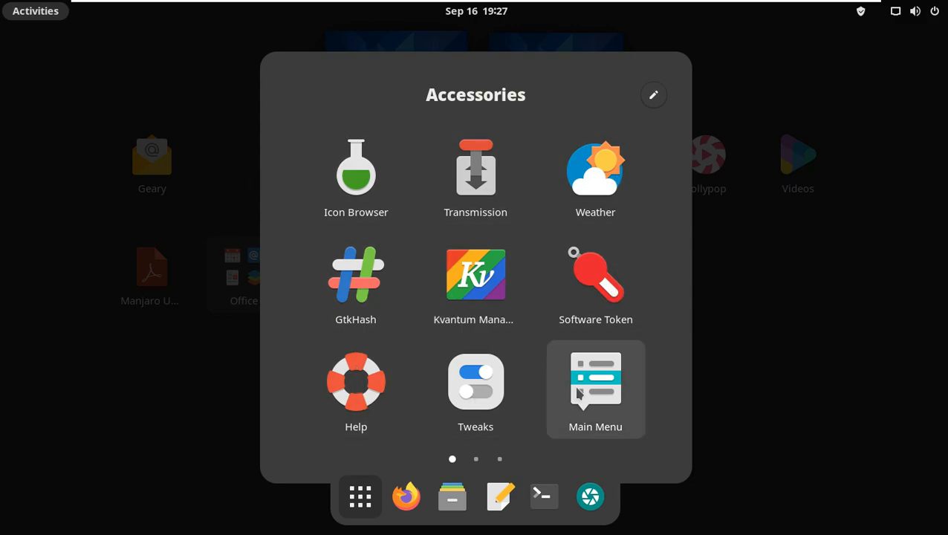
{"action": "left_click", "coordinate": [476, 462]}
{"action": "left_click", "coordinate": [243, 163]}
{"action": "left_click", "coordinate": [476, 462]}
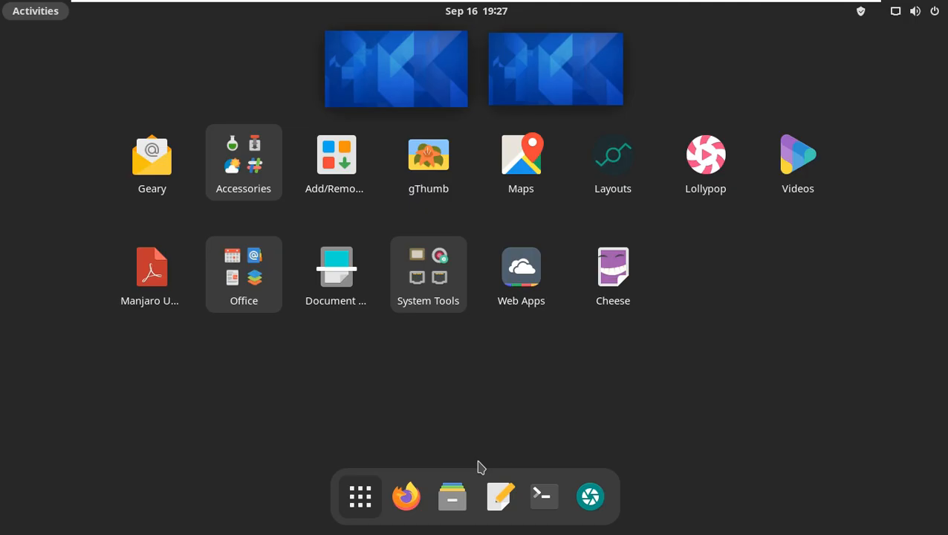
{"action": "left_click", "coordinate": [264, 176]}
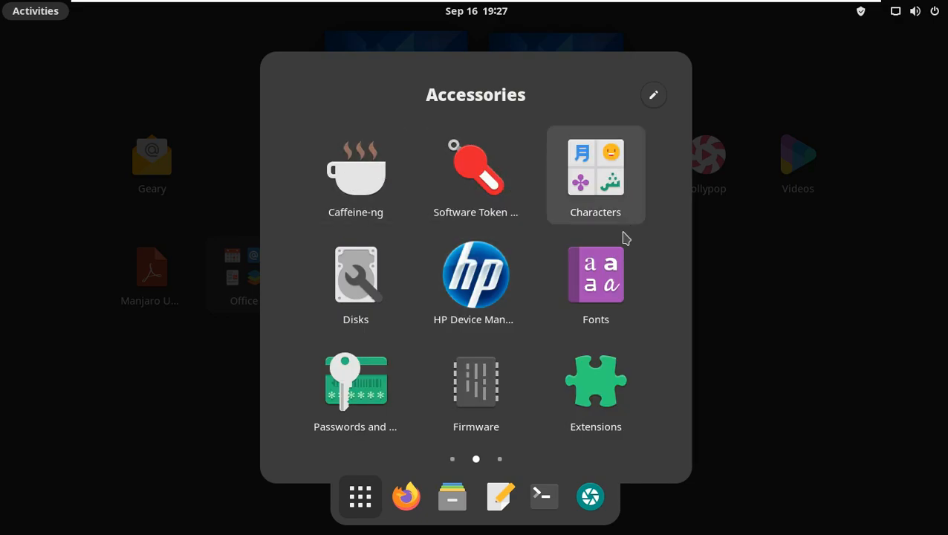
{"action": "scroll", "coordinate": [539, 397], "scroll_direction": "down", "scroll_amount": 1}
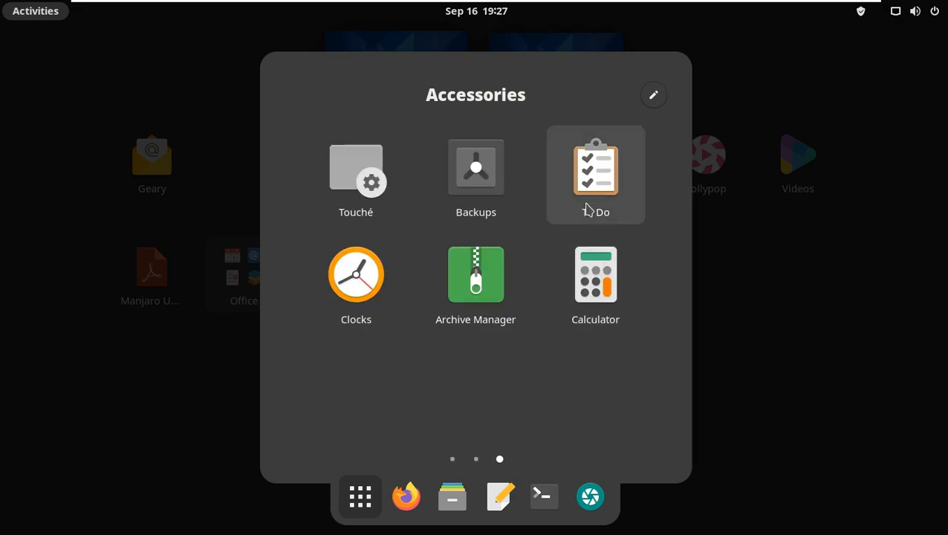
{"action": "left_click", "coordinate": [592, 274]}
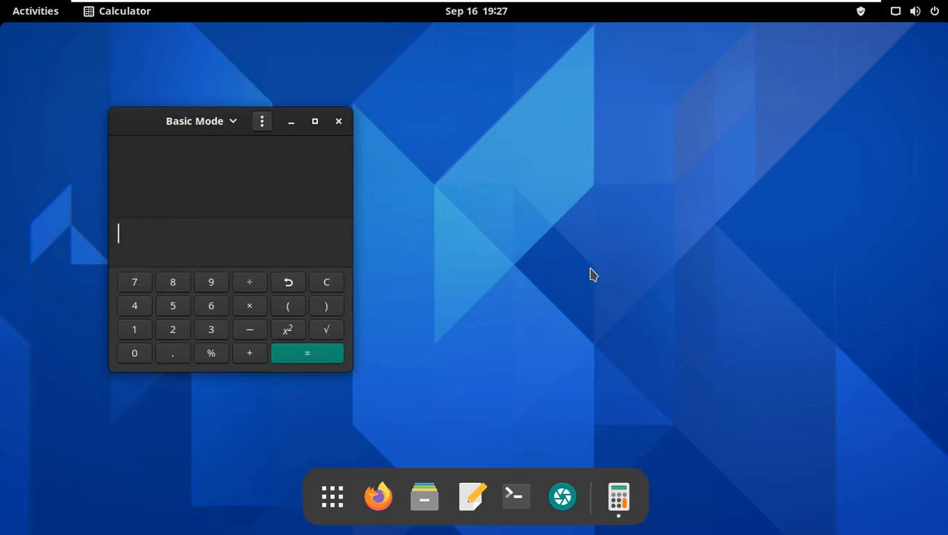
Maximize and restore the Calculator window, then view its About dialog
{"action": "left_click", "coordinate": [315, 122]}
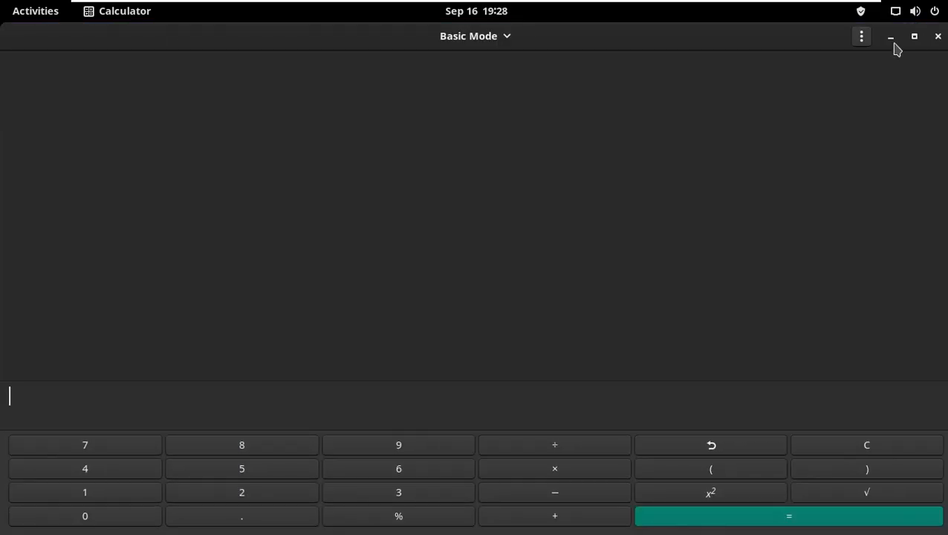
{"action": "left_click", "coordinate": [913, 37]}
{"action": "left_click", "coordinate": [268, 125]}
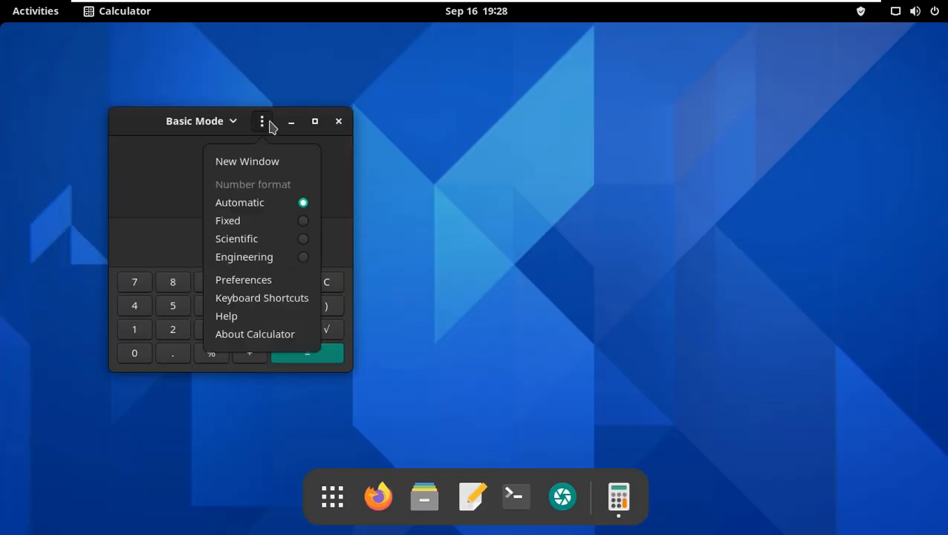
{"action": "left_click", "coordinate": [269, 335]}
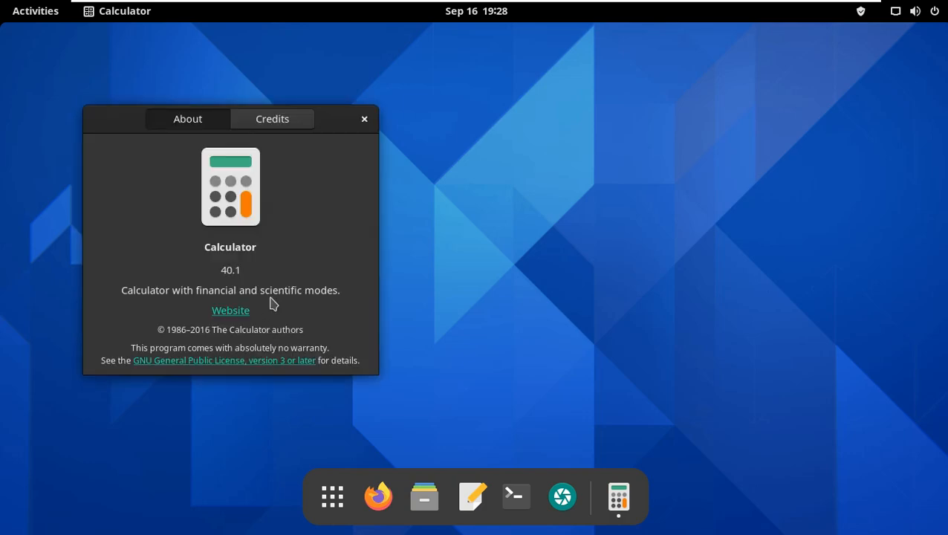
{"action": "left_click", "coordinate": [364, 120]}
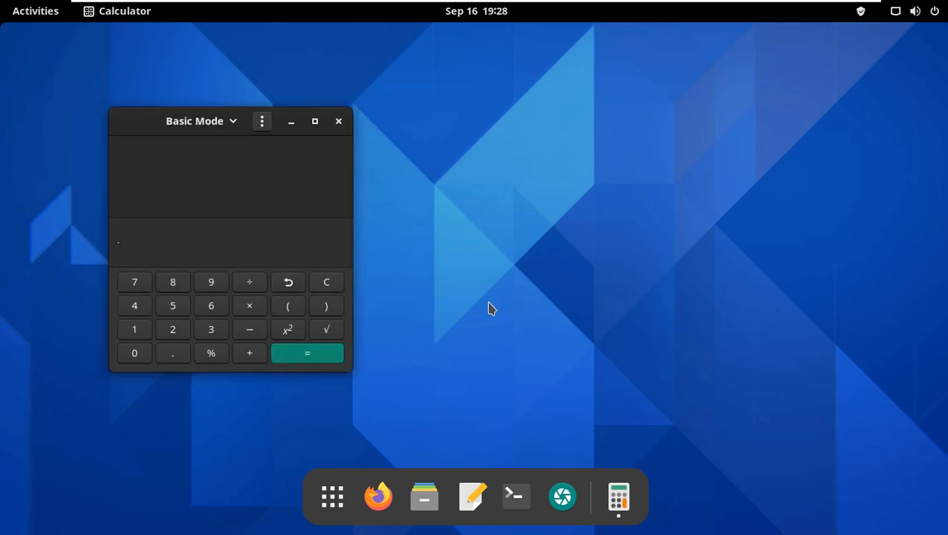
Close Calculator and open a maximized Terminal window
{"action": "left_click", "coordinate": [337, 121]}
{"action": "left_click", "coordinate": [546, 496]}
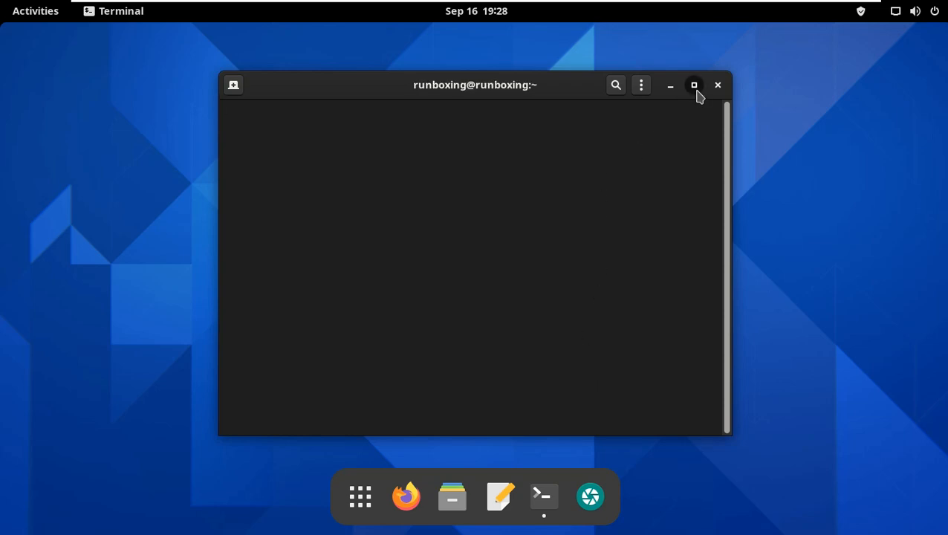
{"action": "left_click", "coordinate": [694, 87]}
Run uname, uname -a and uname -r in the terminal
{"action": "type", "text": "uname"}
{"action": "key", "text": "Return"}
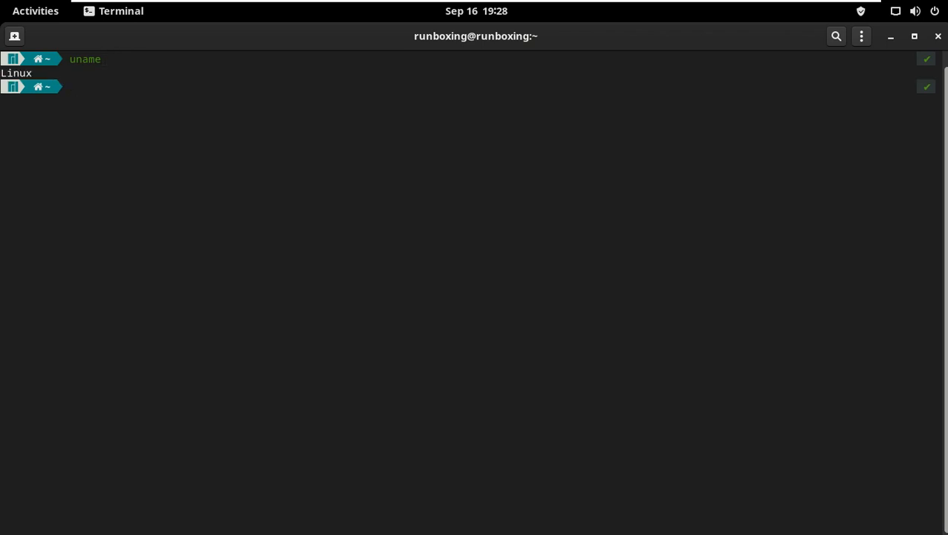
{"action": "key", "text": "Return"}
{"action": "type", "text": "uname -r"}
{"action": "key", "text": "Return"}
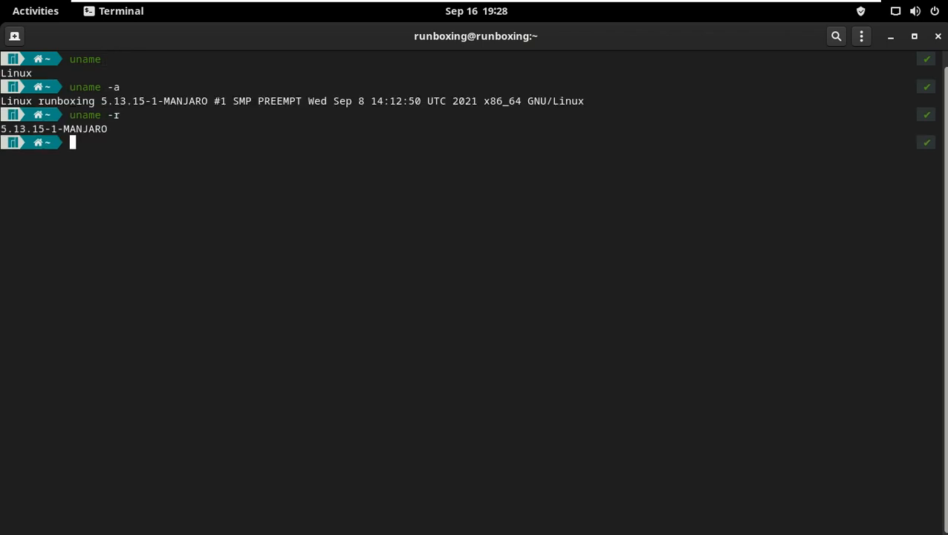
Run uname -s, uname -i and uname -v in the terminal
{"action": "type", "text": "uname -s"}
{"action": "key", "text": "Return"}
{"action": "type", "text": "una"}
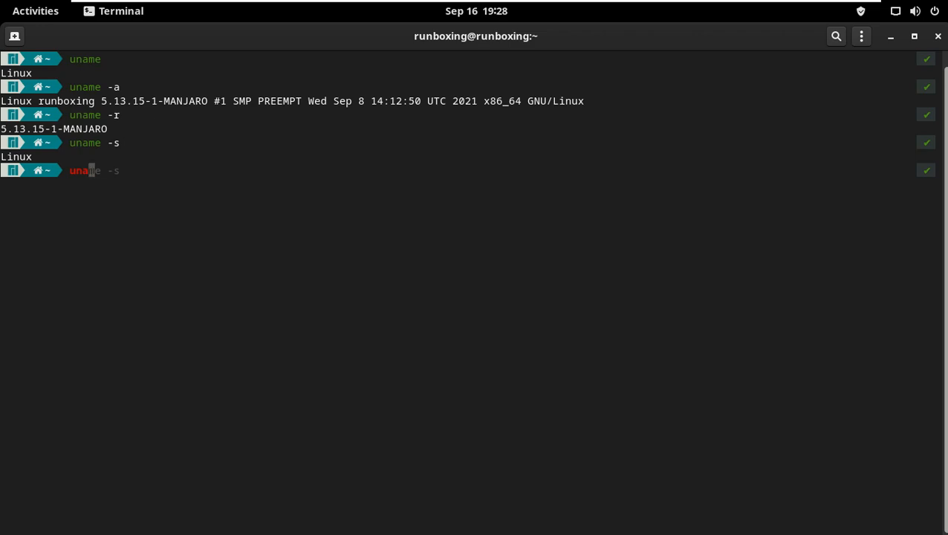
{"action": "type", "text": "me -i"}
{"action": "key", "text": "Return"}
{"action": "type", "text": "uname"}
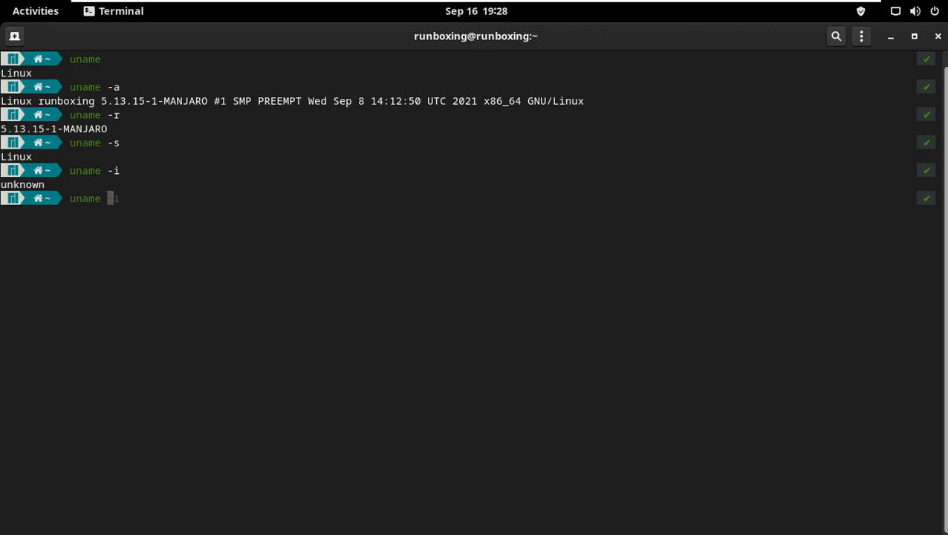
{"action": "type", "text": " -v"}
{"action": "key", "text": "Return"}
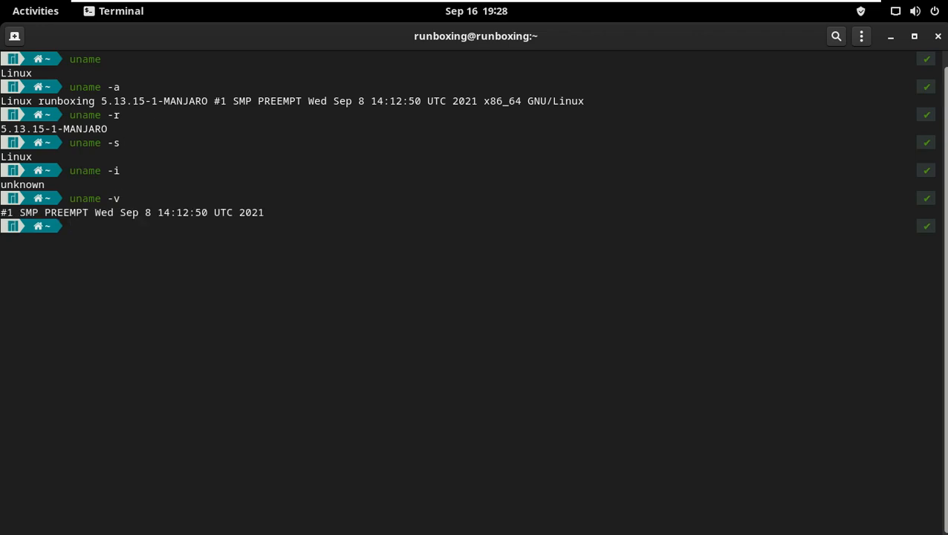
{"action": "type", "text": "uname -n"}
Run uname -n and uname -o in the terminal
{"action": "key", "text": "Return"}
{"action": "type", "text": "uname -"}
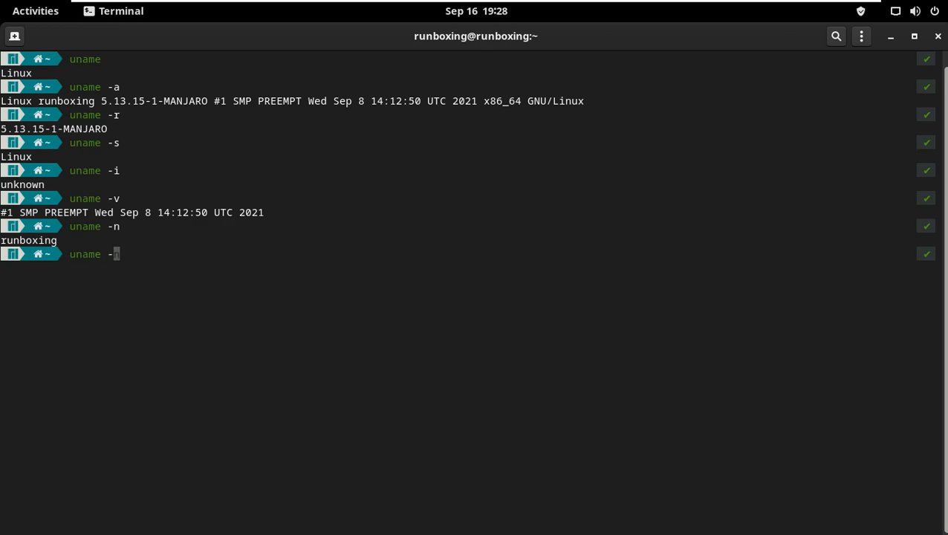
{"action": "type", "text": "o"}
{"action": "key", "text": "Return"}
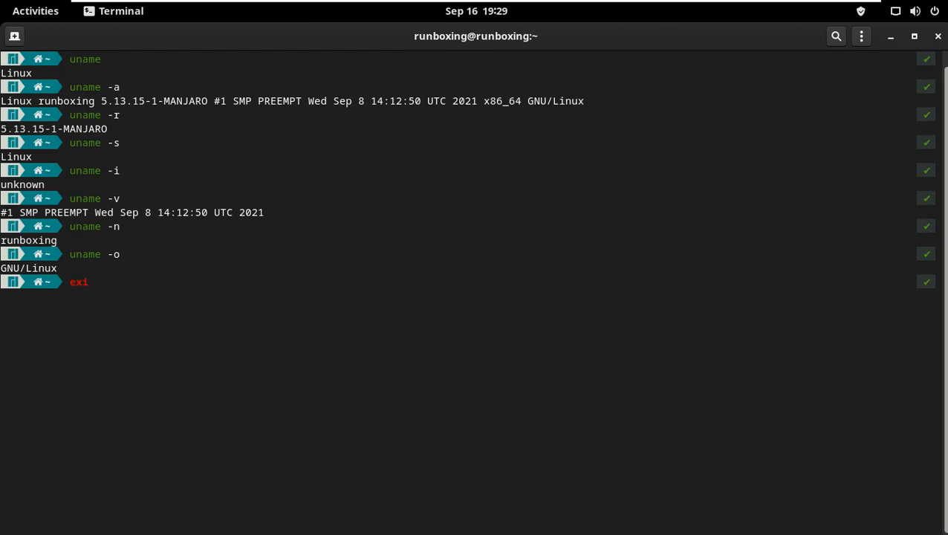
Select the terminal's output and close the terminal with the exit command
{"action": "left_click_drag", "start_coordinate": [170, 297], "coordinate": [7, 39]}
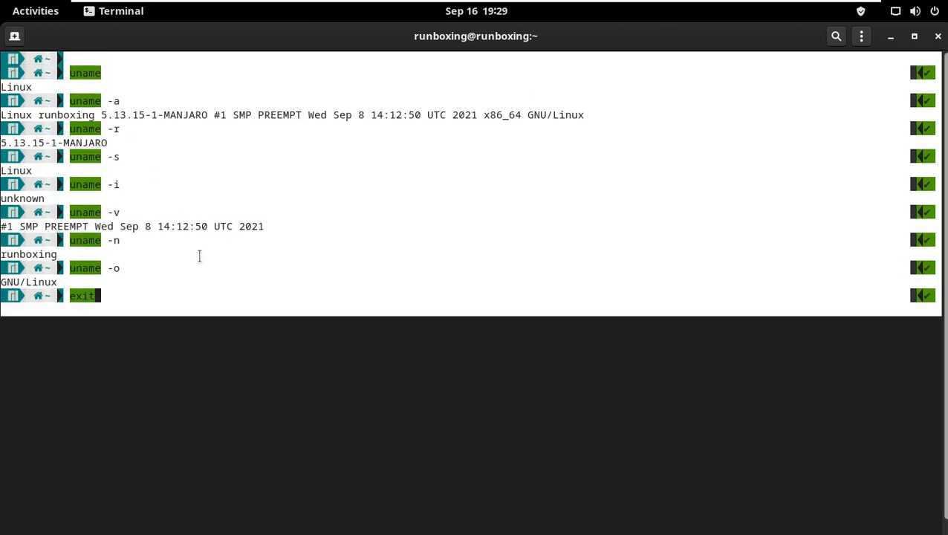
{"action": "left_click", "coordinate": [109, 298]}
{"action": "key", "text": "Return"}
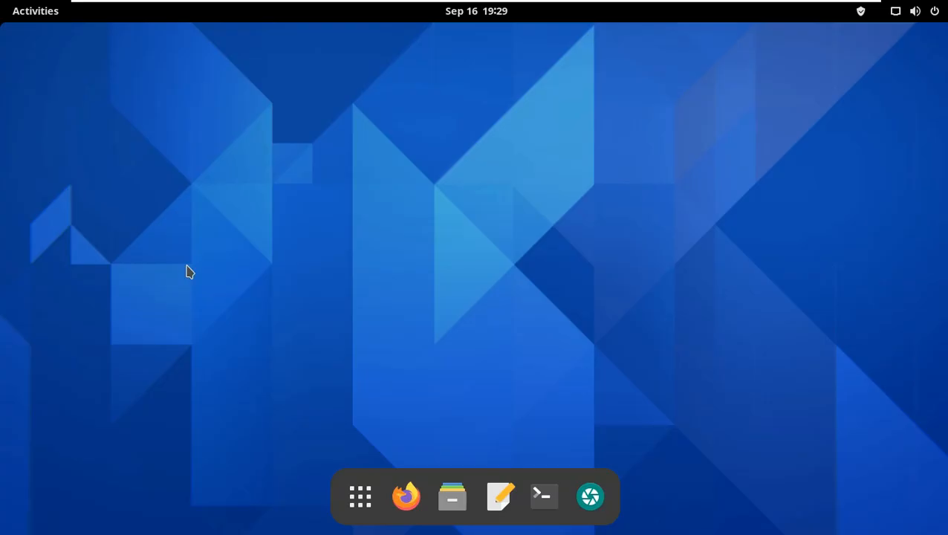
Open the Package Manager from the top-bar update indicator and maximize it on the installed packages list
{"action": "left_click", "coordinate": [860, 12]}
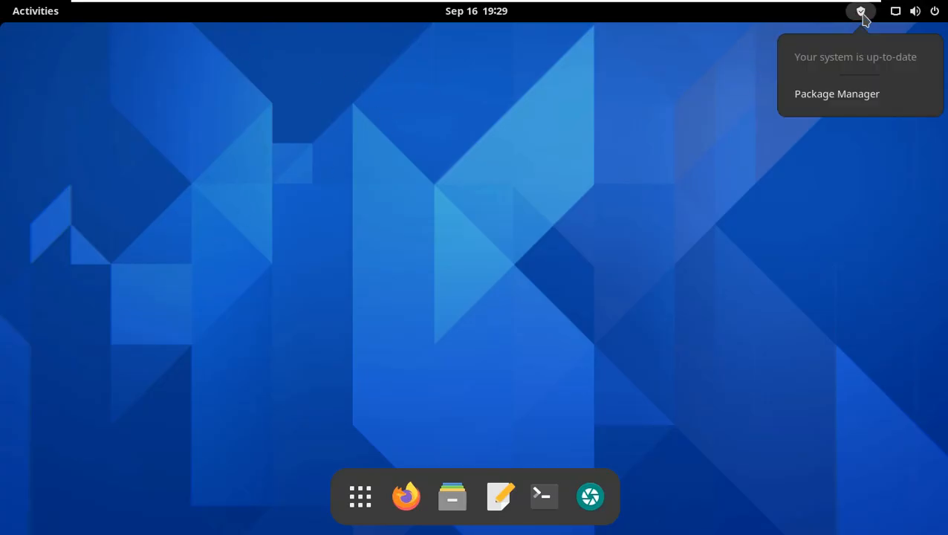
{"action": "left_click", "coordinate": [865, 94]}
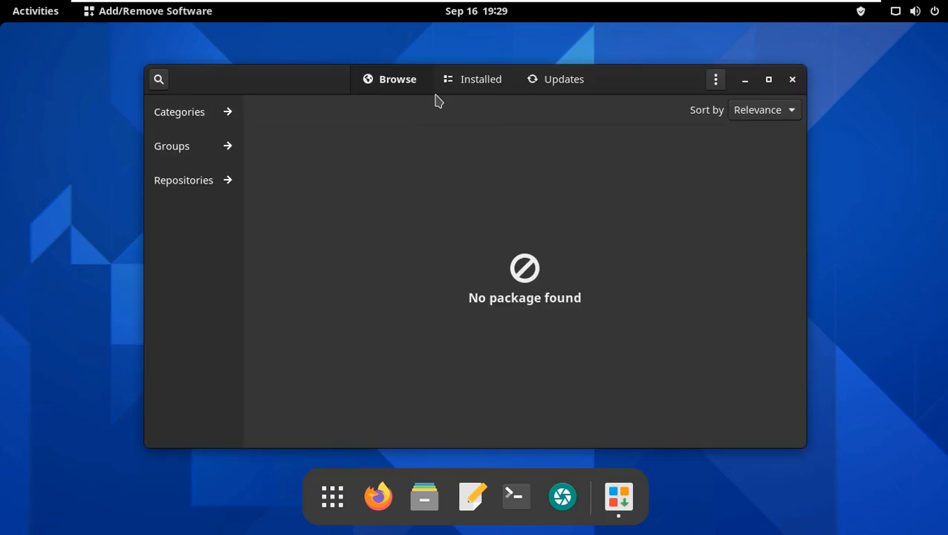
{"action": "left_click", "coordinate": [479, 82]}
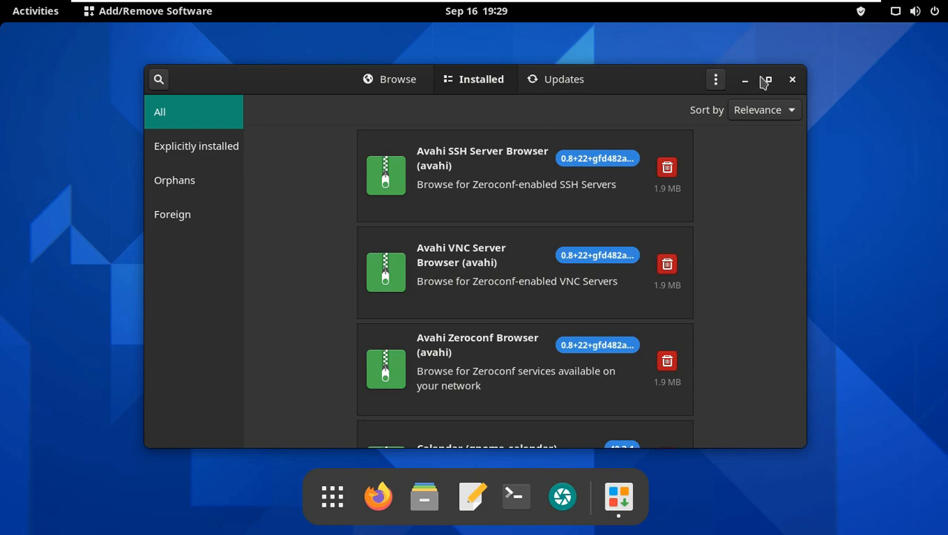
{"action": "left_click", "coordinate": [765, 80]}
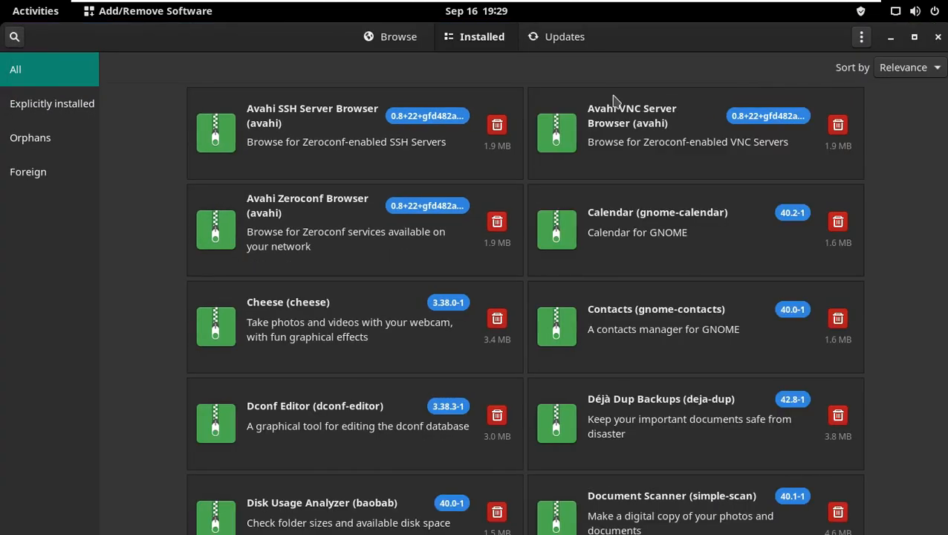
View the package manager's Updates section and its About dialog, then close the dialog
{"action": "left_click", "coordinate": [552, 41]}
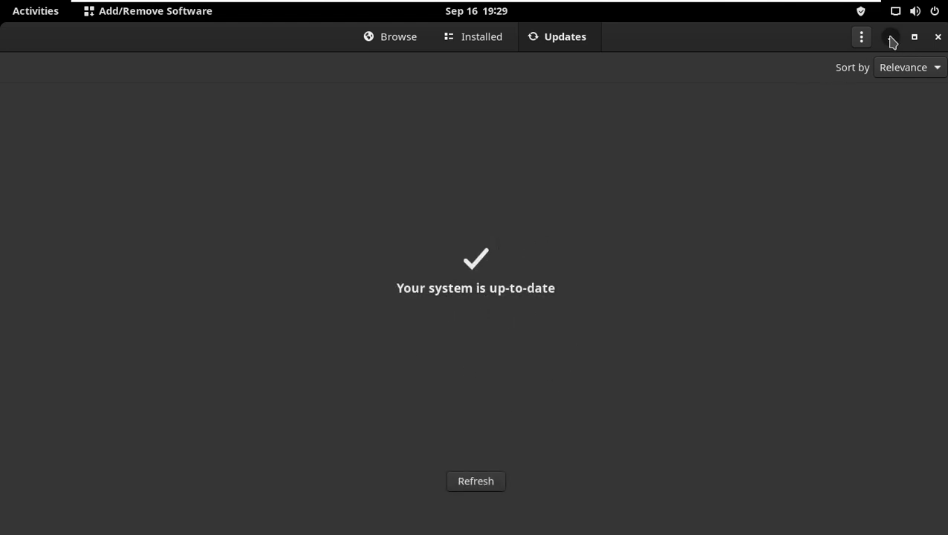
{"action": "left_click", "coordinate": [861, 37]}
{"action": "left_click", "coordinate": [842, 169]}
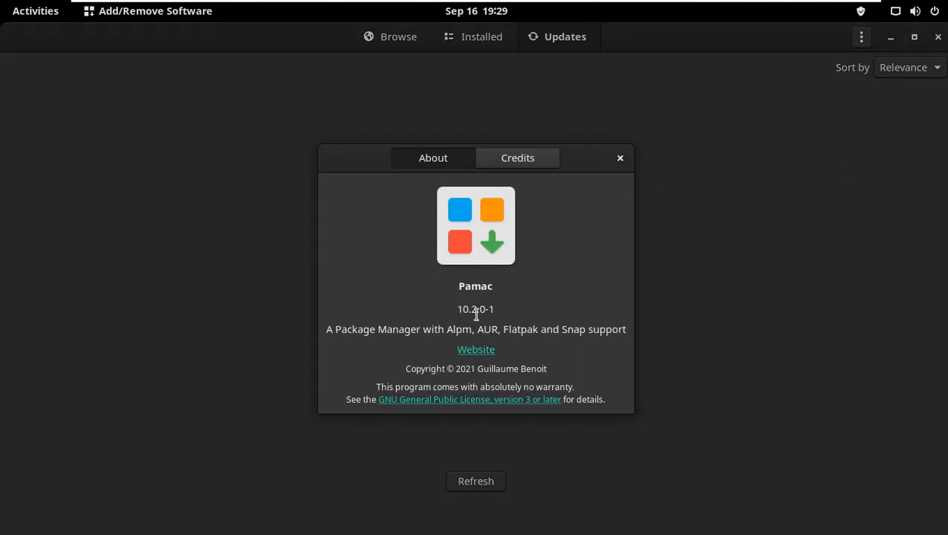
{"action": "left_click", "coordinate": [620, 157]}
Browse the Featured, Photo & Video, Music & Audio and Productivity software categories, then close the package manager
{"action": "left_click", "coordinate": [860, 37]}
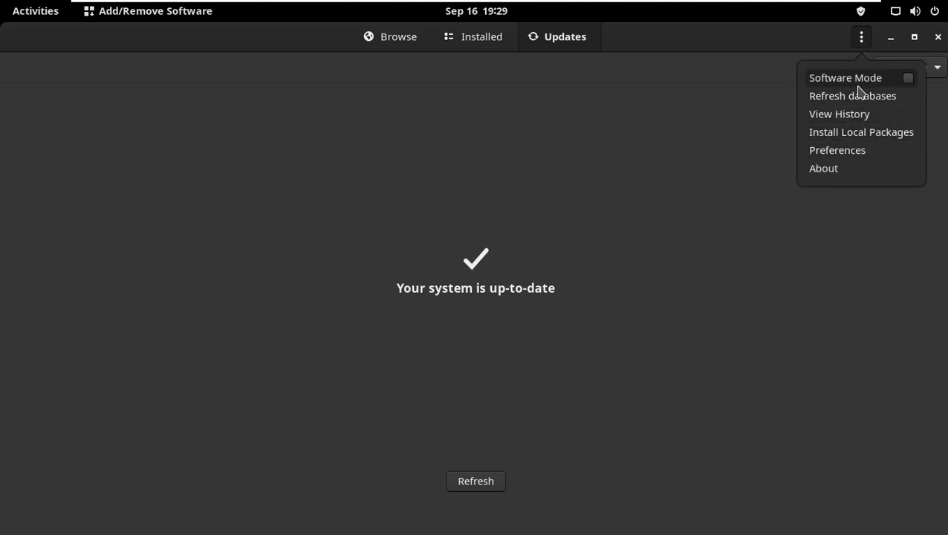
{"action": "left_click", "coordinate": [741, 122]}
{"action": "left_click", "coordinate": [399, 46]}
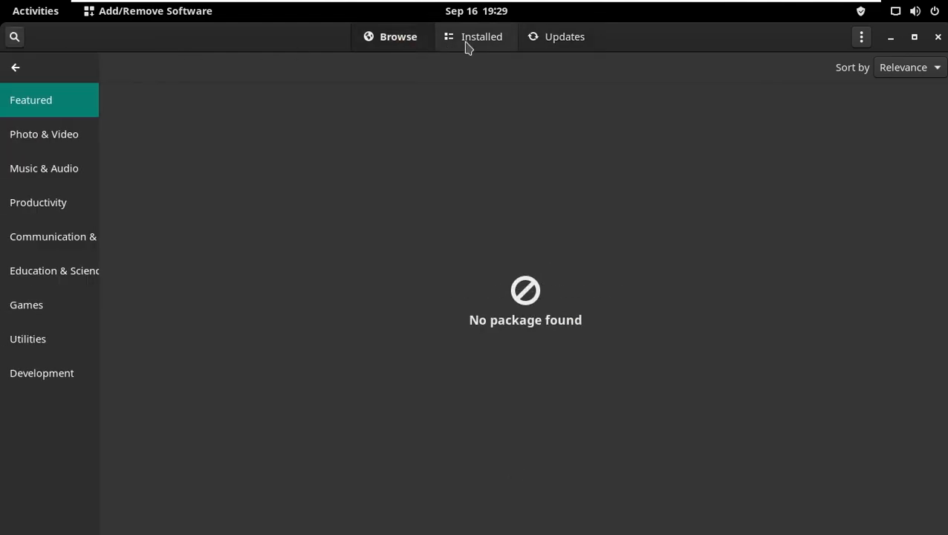
{"action": "left_click", "coordinate": [467, 46]}
{"action": "left_click", "coordinate": [404, 46]}
{"action": "left_click", "coordinate": [50, 123]}
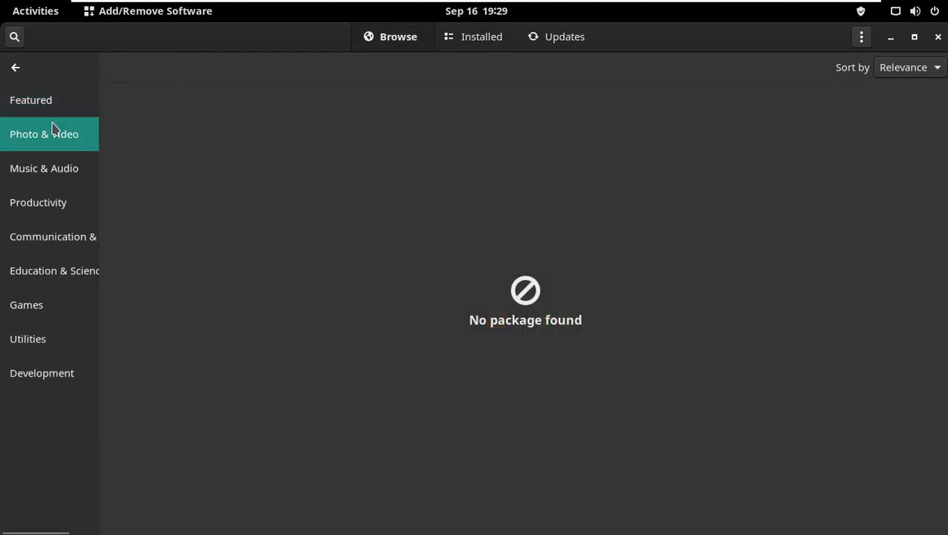
{"action": "left_click", "coordinate": [61, 170]}
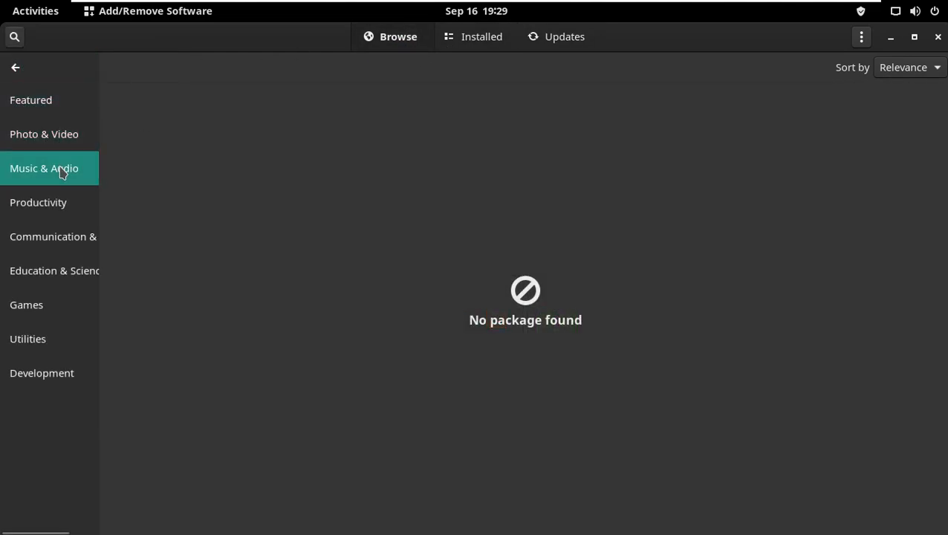
{"action": "left_click", "coordinate": [47, 213]}
{"action": "left_click", "coordinate": [49, 232]}
{"action": "left_click", "coordinate": [938, 37]}
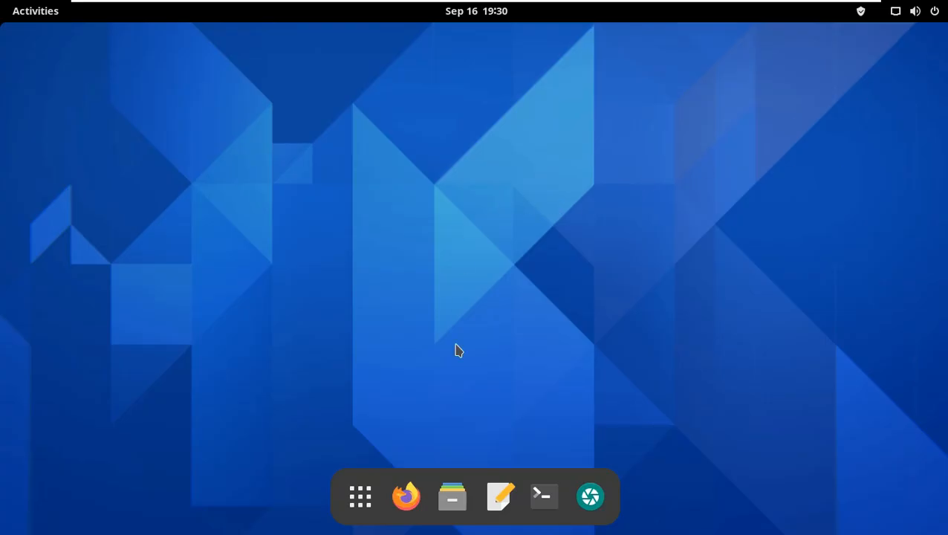
Open the Files app, maximize it, and view its About dialog
{"action": "left_click", "coordinate": [452, 496]}
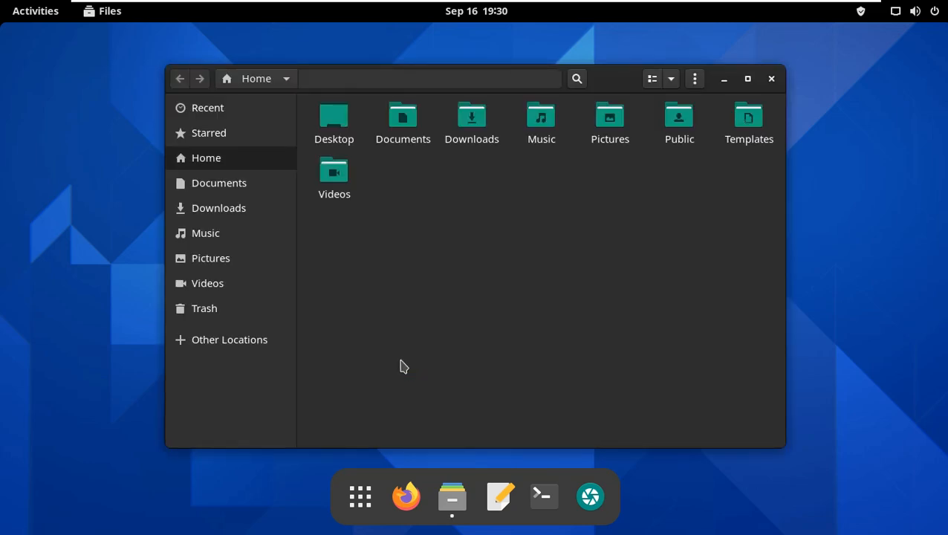
{"action": "left_click", "coordinate": [747, 79]}
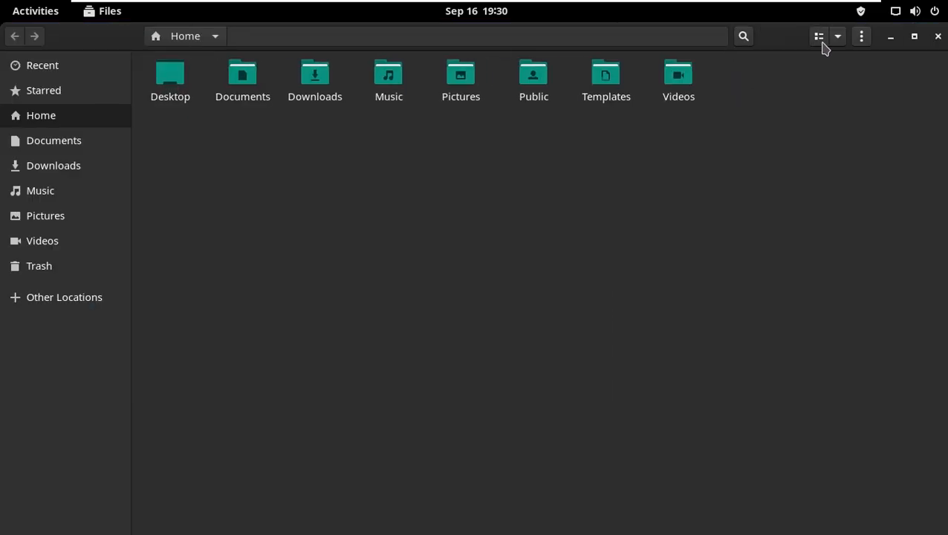
{"action": "left_click", "coordinate": [861, 39]}
{"action": "left_click", "coordinate": [838, 277]}
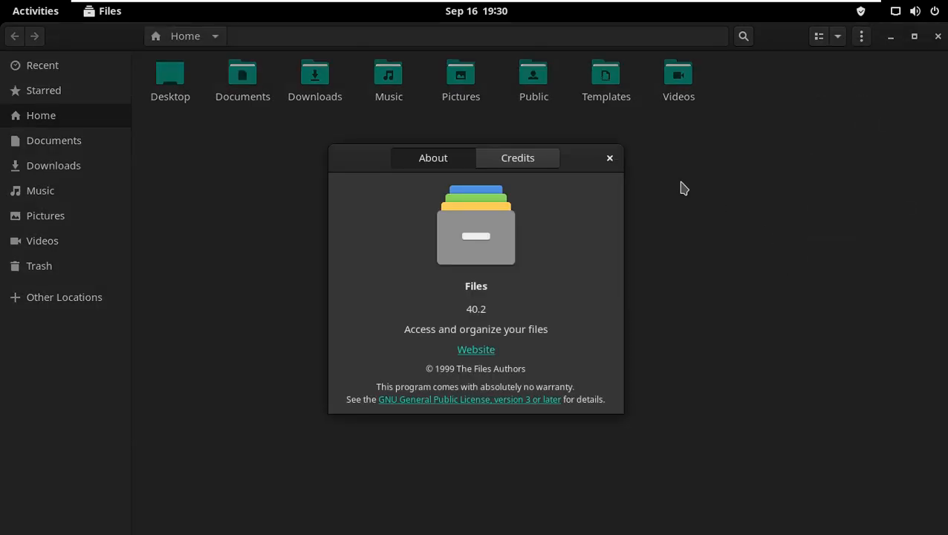
{"action": "left_click", "coordinate": [609, 158]}
Switch the Files view from grid to list
{"action": "left_click", "coordinate": [820, 43]}
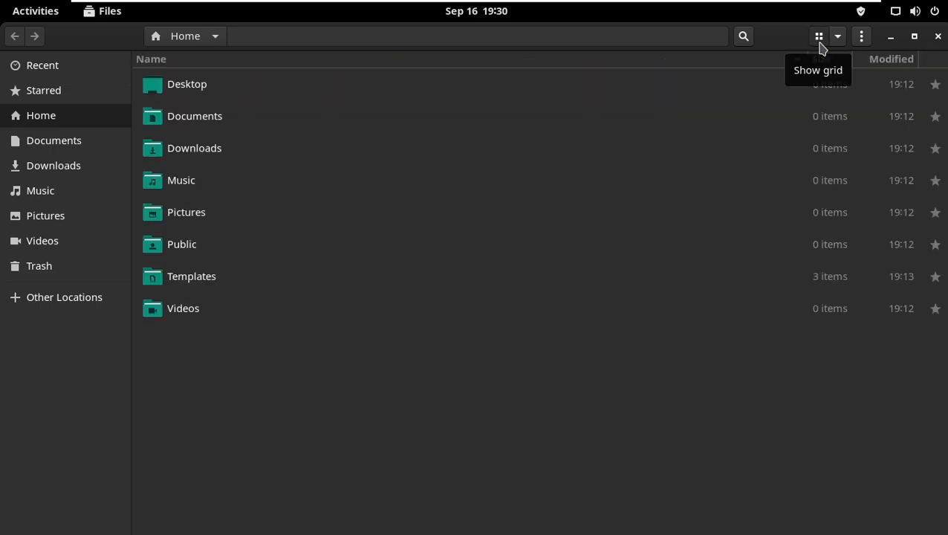
{"action": "left_click", "coordinate": [820, 44]}
{"action": "left_click", "coordinate": [820, 38]}
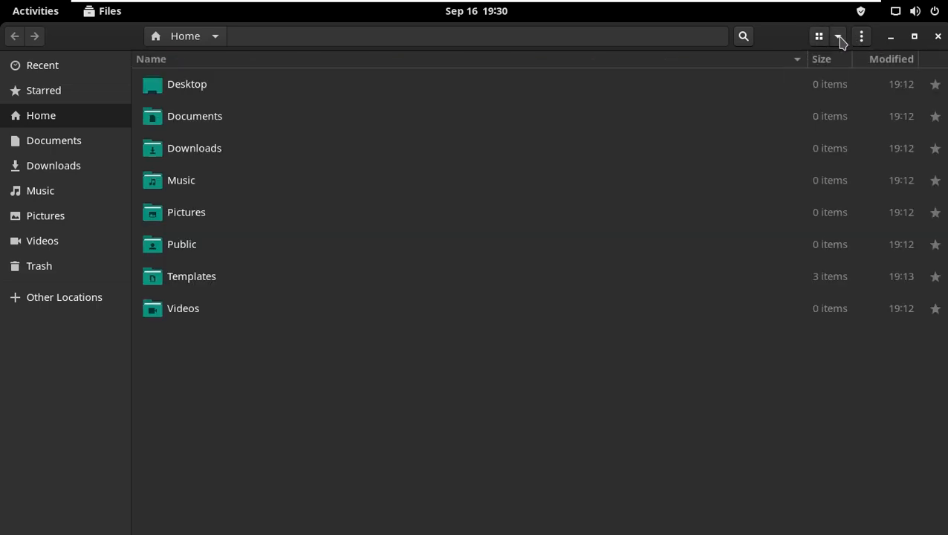
{"action": "left_click", "coordinate": [838, 37]}
{"action": "key", "text": "Escape"}
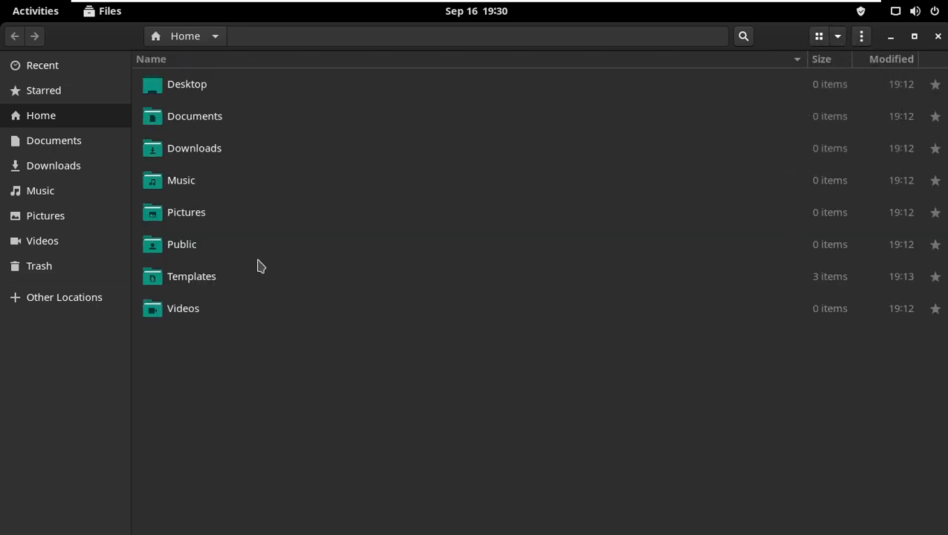
Browse the Documents, Downloads, Pictures and Videos folders, then close Files
{"action": "left_click", "coordinate": [84, 140]}
{"action": "left_click", "coordinate": [74, 167]}
{"action": "left_click", "coordinate": [67, 216]}
{"action": "left_click", "coordinate": [66, 240]}
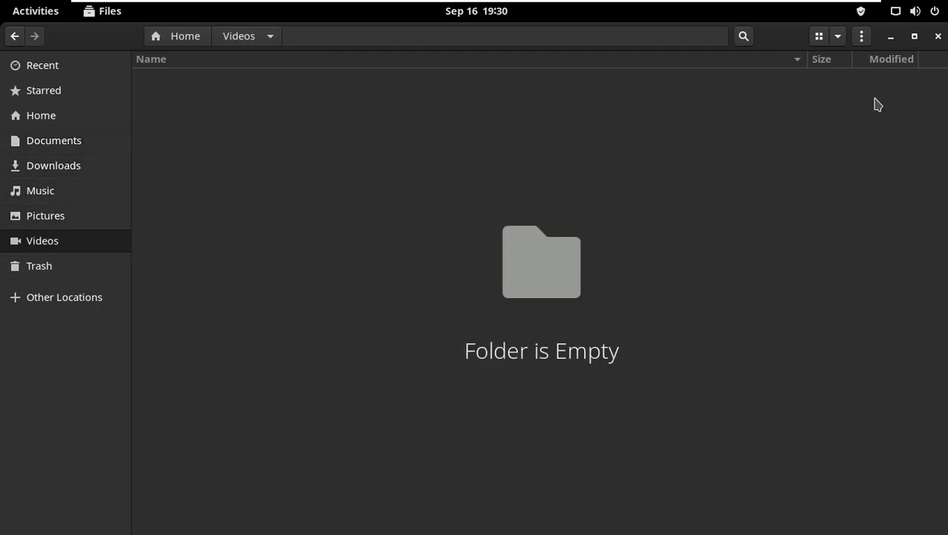
{"action": "left_click", "coordinate": [938, 36]}
Open Disk Usage Analyzer from the System Tools app folder, then close it
{"action": "left_click", "coordinate": [361, 493]}
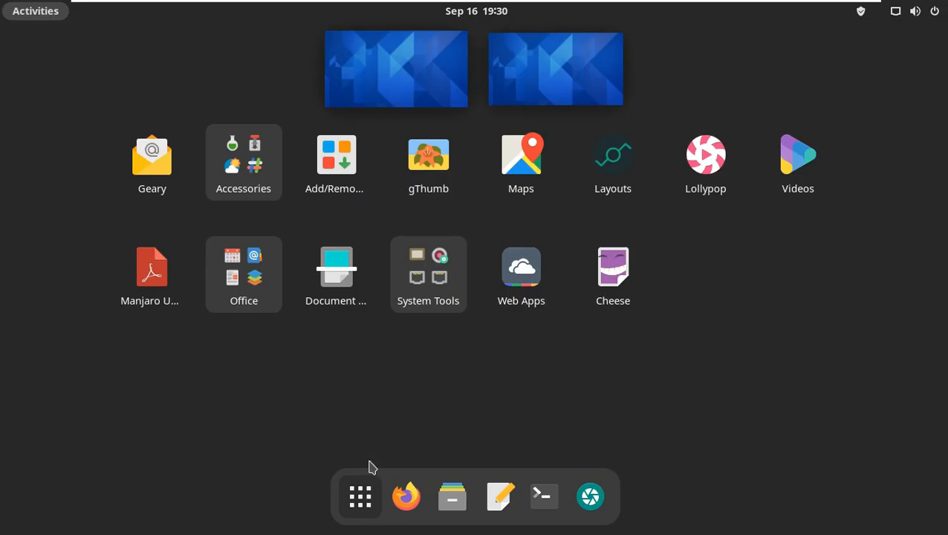
{"action": "left_click", "coordinate": [264, 268]}
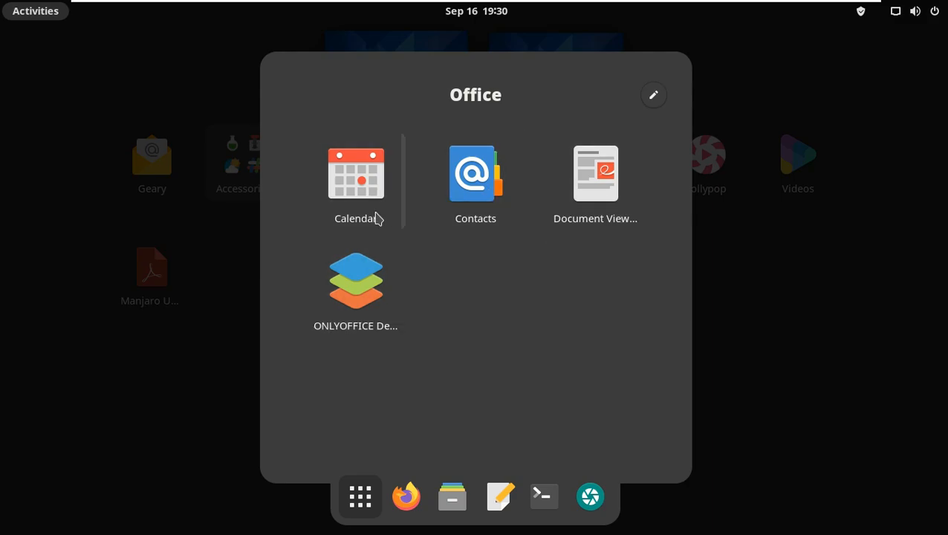
{"action": "left_click", "coordinate": [820, 350]}
{"action": "left_click", "coordinate": [426, 284]}
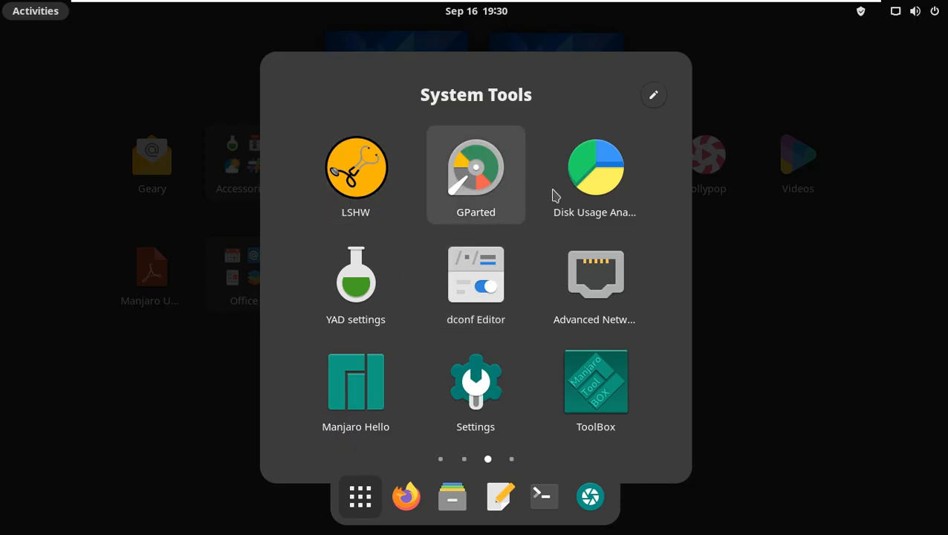
{"action": "left_click", "coordinate": [575, 199]}
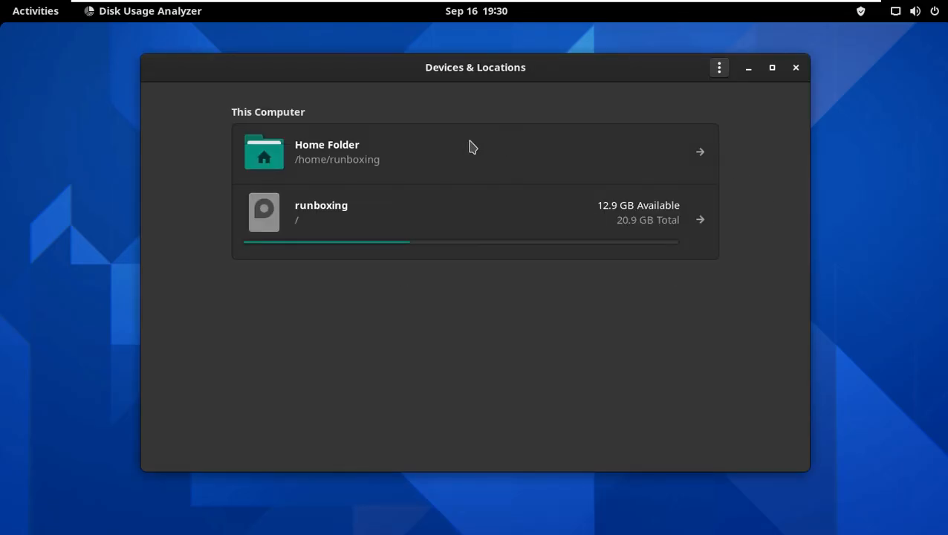
{"action": "left_click", "coordinate": [795, 69]}
Open System Monitor from the System Tools app folder
{"action": "left_click", "coordinate": [35, 10]}
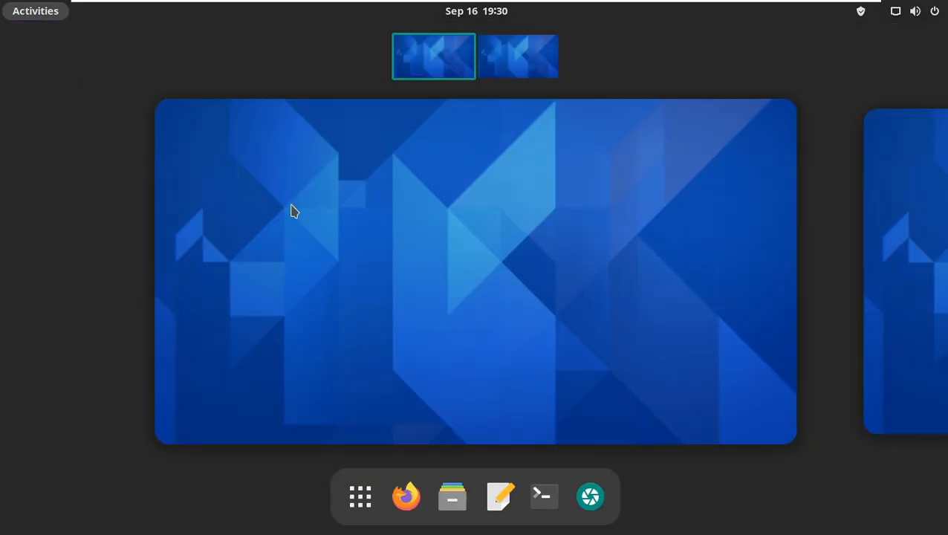
{"action": "left_click", "coordinate": [360, 497]}
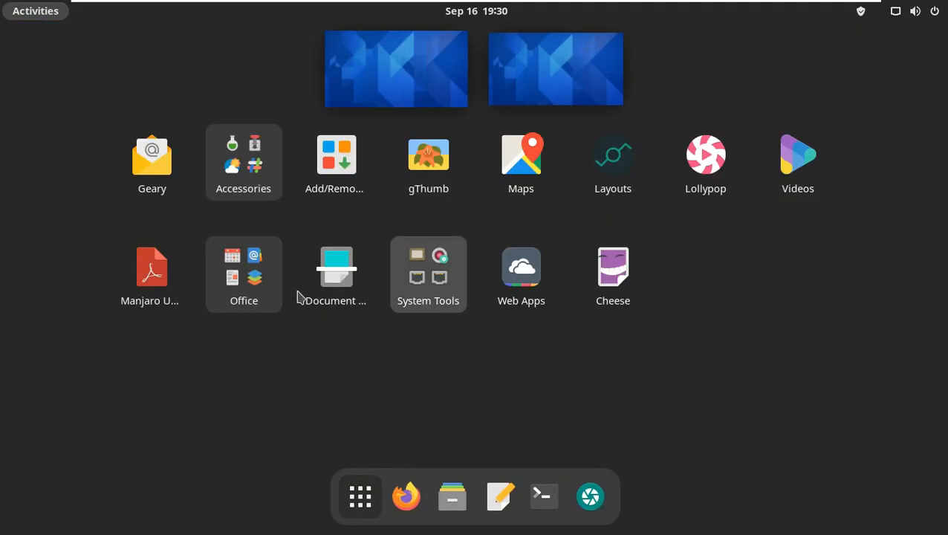
{"action": "left_click", "coordinate": [436, 295]}
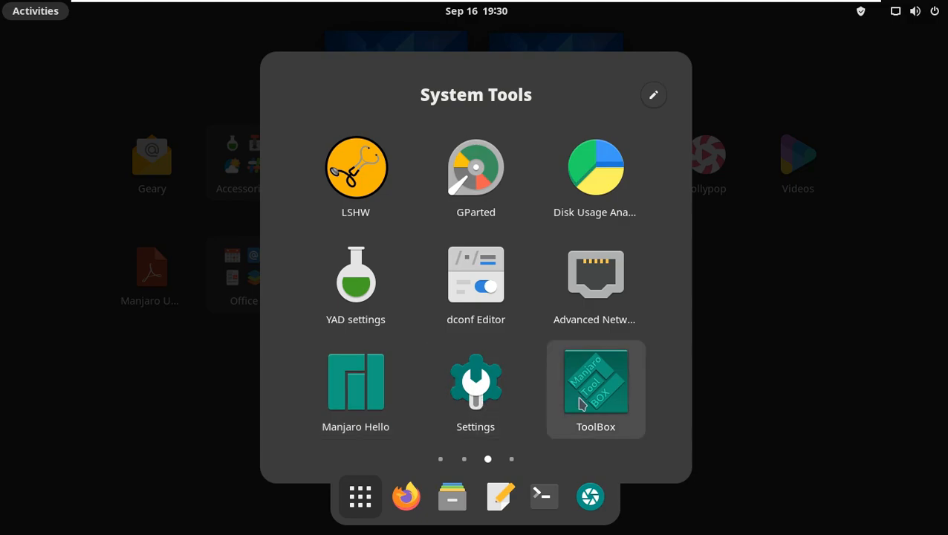
{"action": "scroll", "coordinate": [580, 403], "scroll_direction": "down", "scroll_amount": 1}
{"action": "scroll", "coordinate": [581, 404], "scroll_direction": "up", "scroll_amount": 2}
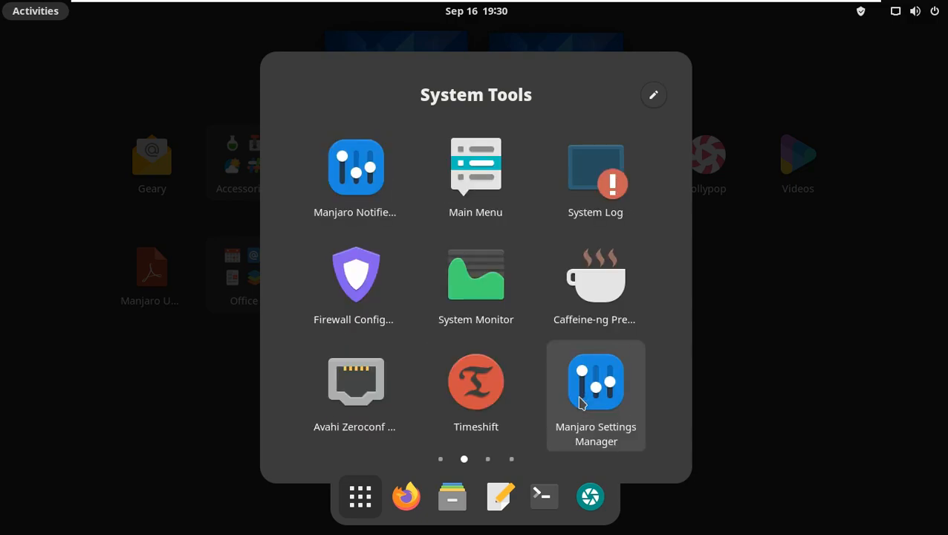
{"action": "scroll", "coordinate": [582, 403], "scroll_direction": "down", "scroll_amount": 1}
{"action": "scroll", "coordinate": [581, 400], "scroll_direction": "up", "scroll_amount": 1}
{"action": "left_click", "coordinate": [511, 313]}
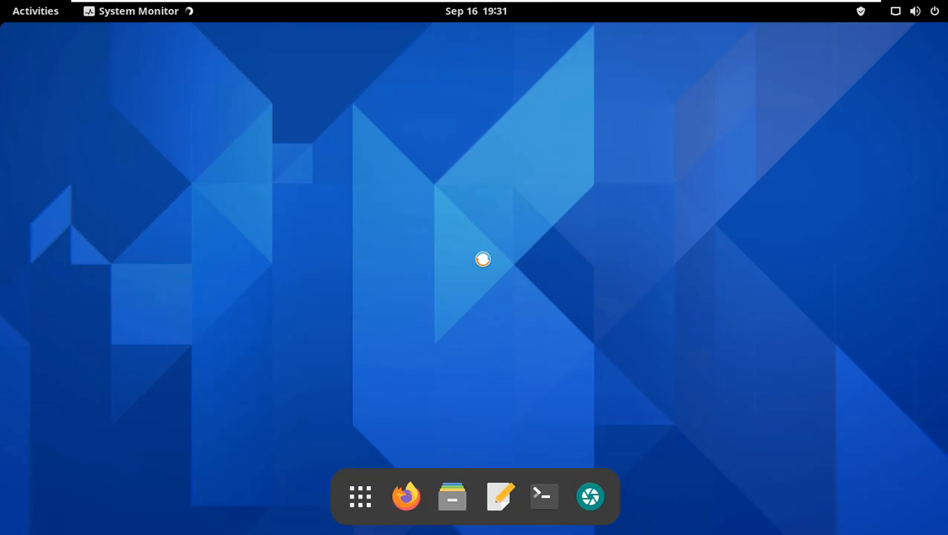
{"action": "left_click", "coordinate": [485, 49]}
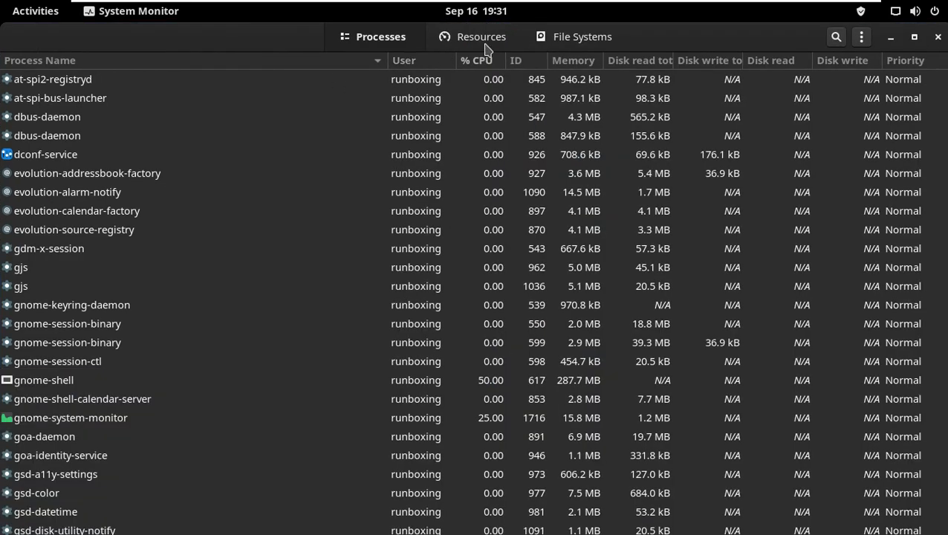
Inspect System Monitor's Resources and File Systems tabs and its About information, then close System Monitor
{"action": "left_click", "coordinate": [485, 43]}
{"action": "left_click", "coordinate": [554, 49]}
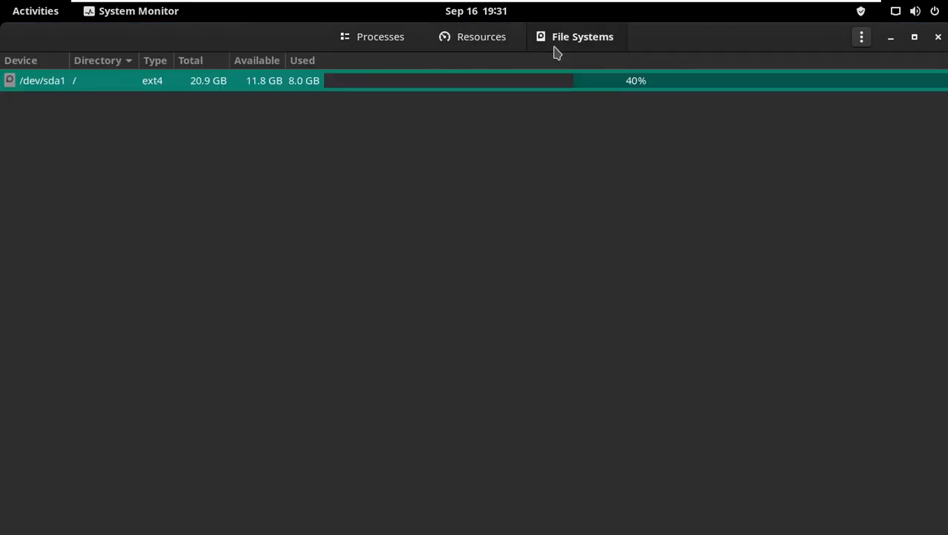
{"action": "left_click", "coordinate": [861, 37]}
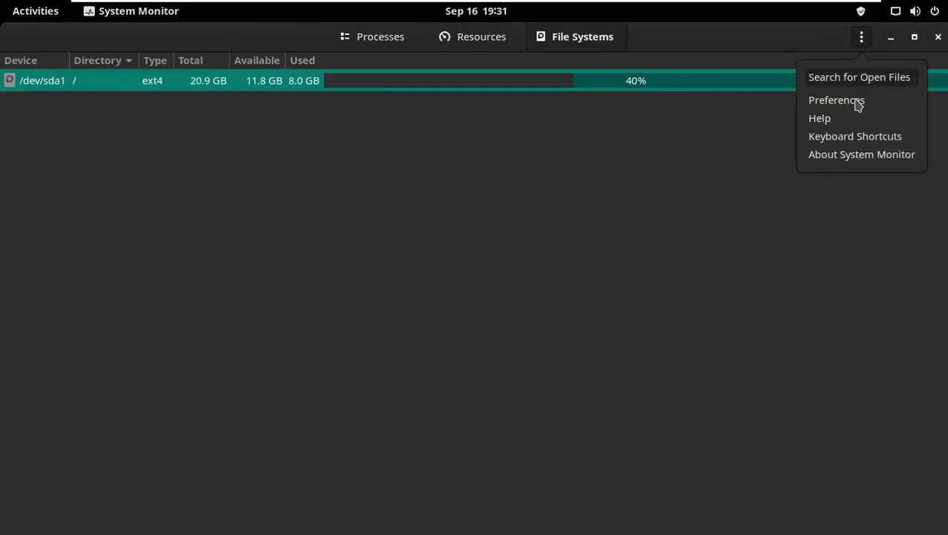
{"action": "left_click", "coordinate": [858, 153]}
{"action": "left_click", "coordinate": [610, 146]}
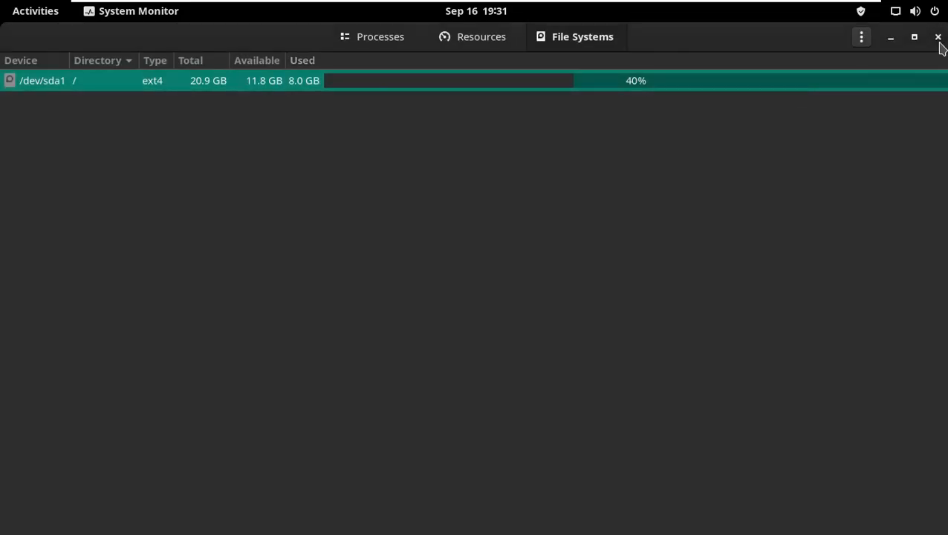
{"action": "left_click", "coordinate": [938, 36]}
Change the desktop background to the misty autumn forest wallpaper and close Settings
{"action": "right_click", "coordinate": [469, 182]}
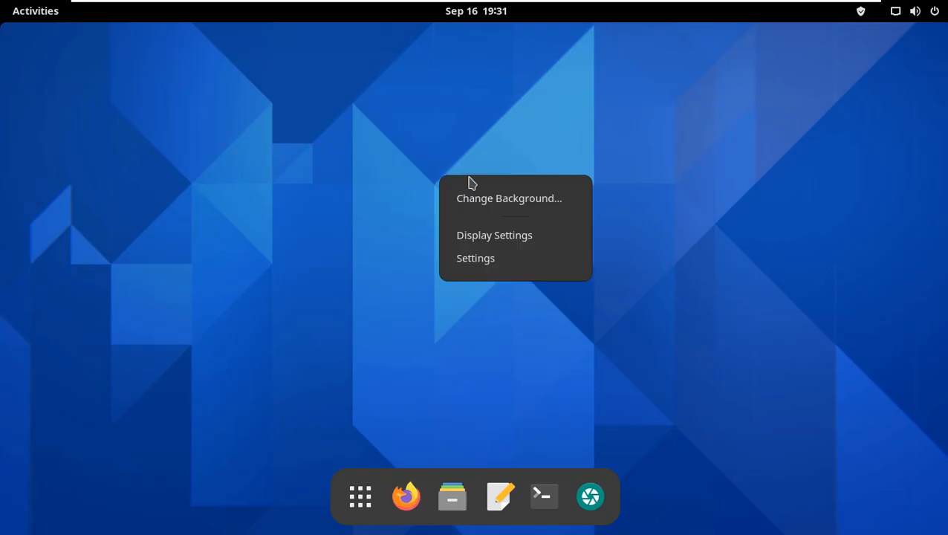
{"action": "left_click", "coordinate": [500, 198]}
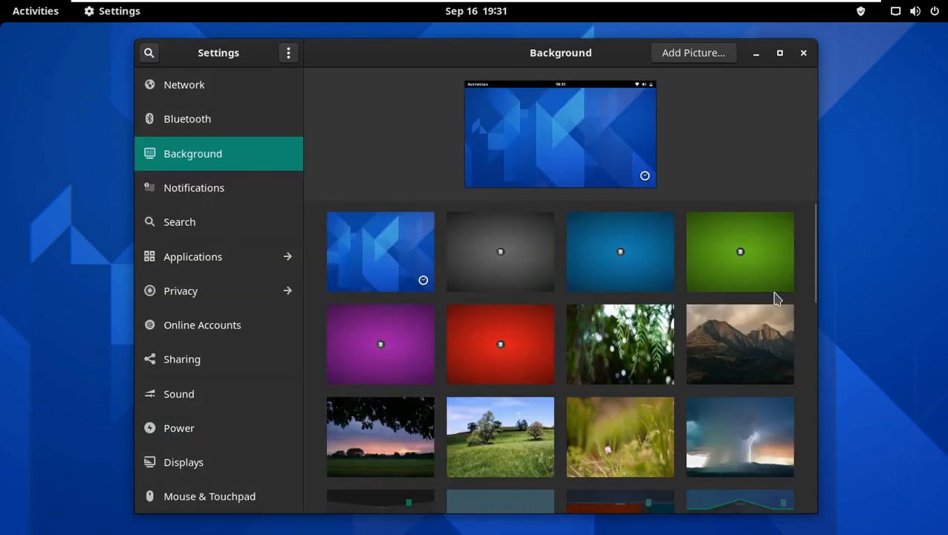
{"action": "left_click_drag", "start_coordinate": [811, 238], "coordinate": [817, 329]}
{"action": "left_click_drag", "start_coordinate": [817, 331], "coordinate": [816, 332]}
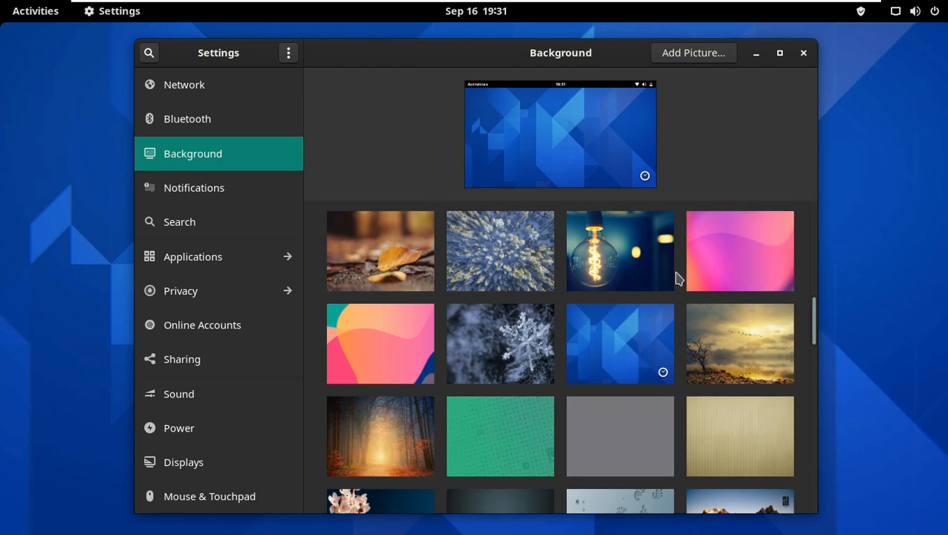
{"action": "left_click", "coordinate": [379, 425]}
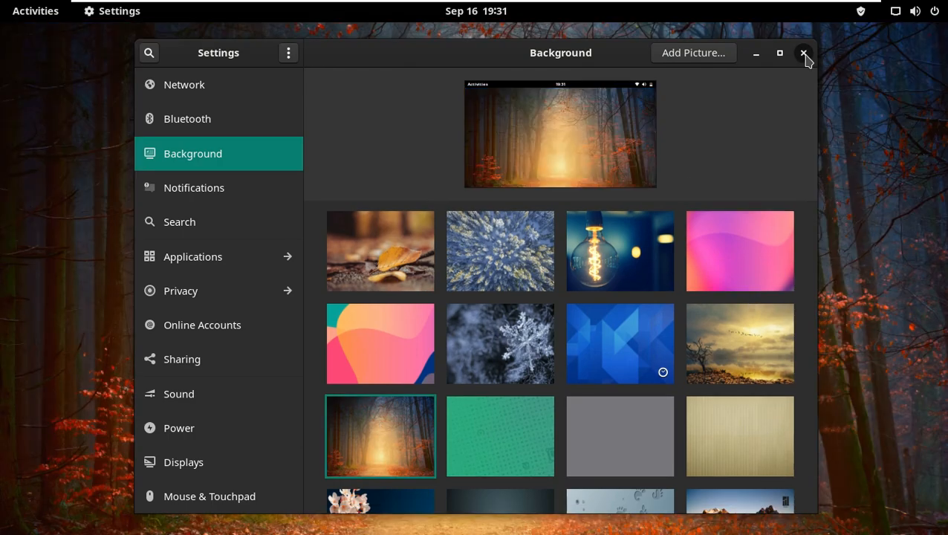
{"action": "left_click", "coordinate": [803, 54]}
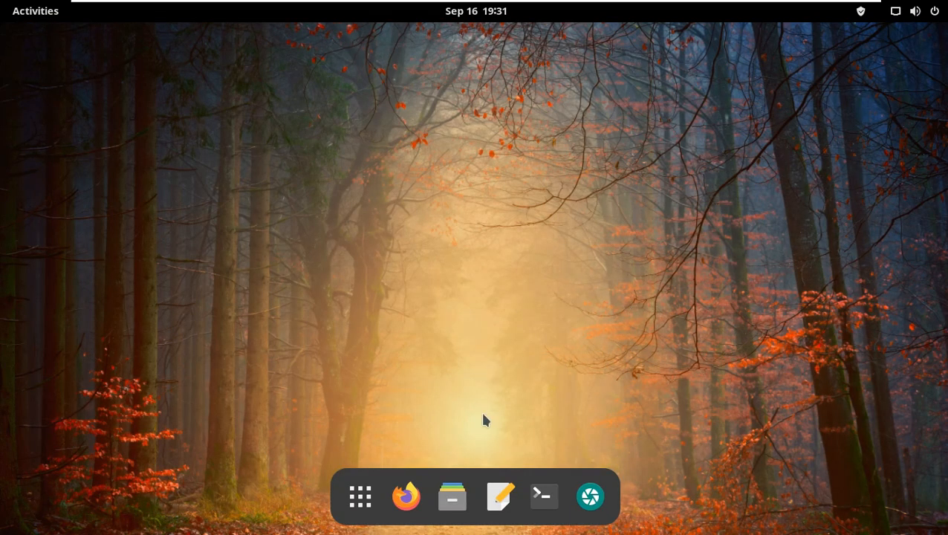
Try adding a web app in Web Apps with address youtube.com and name YouTube.com/9TO5Linux
{"action": "left_click", "coordinate": [360, 497]}
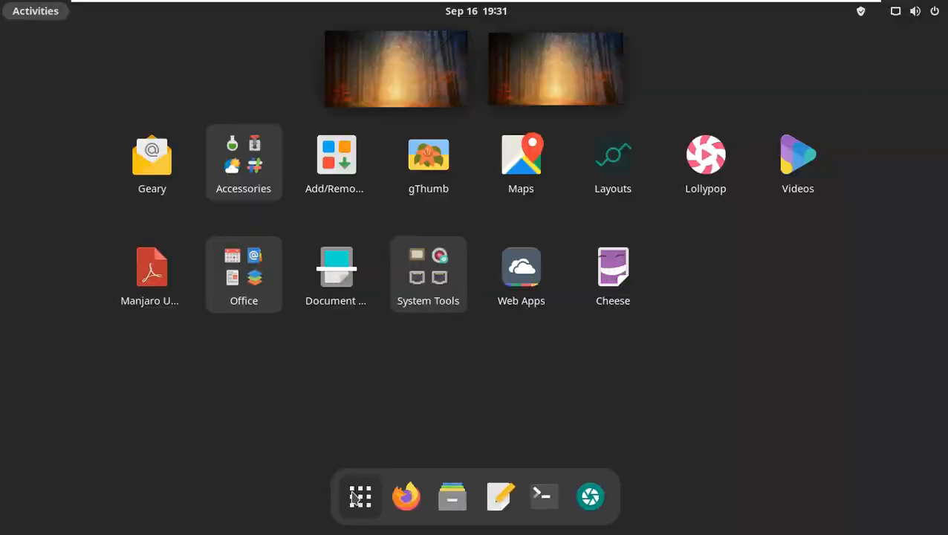
{"action": "left_click", "coordinate": [546, 298]}
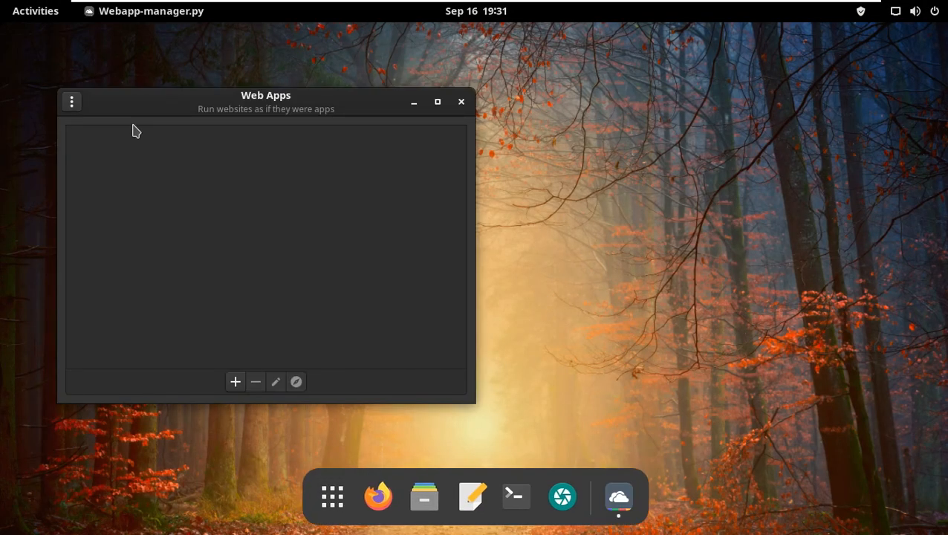
{"action": "left_click", "coordinate": [235, 381]}
{"action": "left_click", "coordinate": [284, 184]}
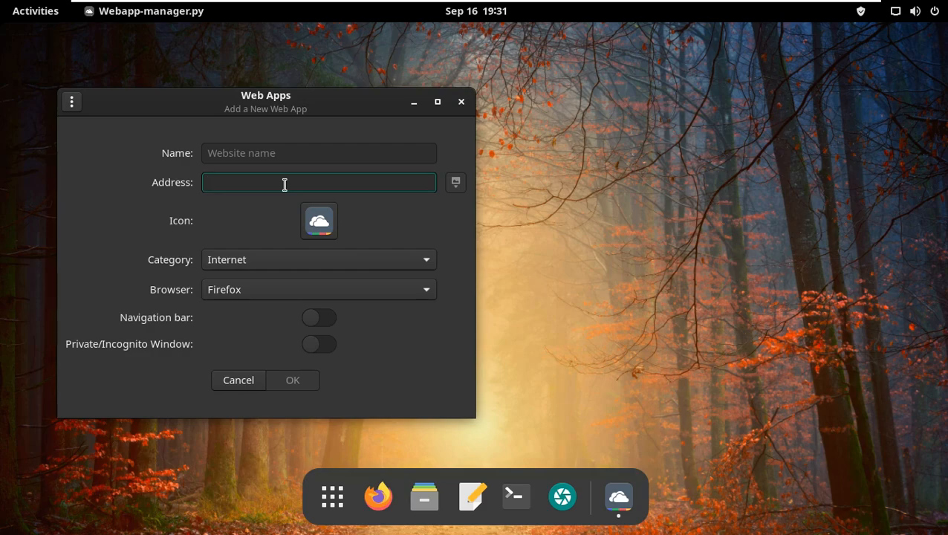
{"action": "type", "text": "youtube.com"}
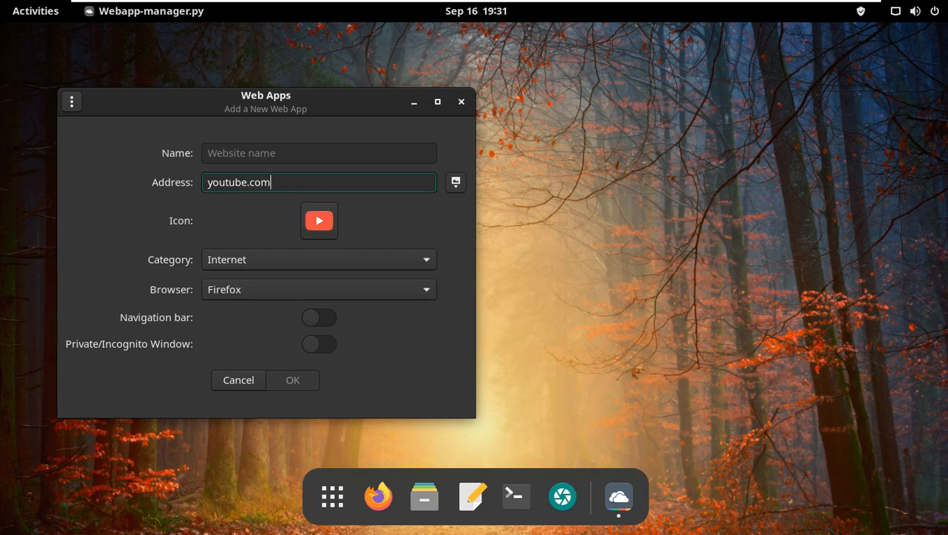
{"action": "left_click", "coordinate": [272, 153]}
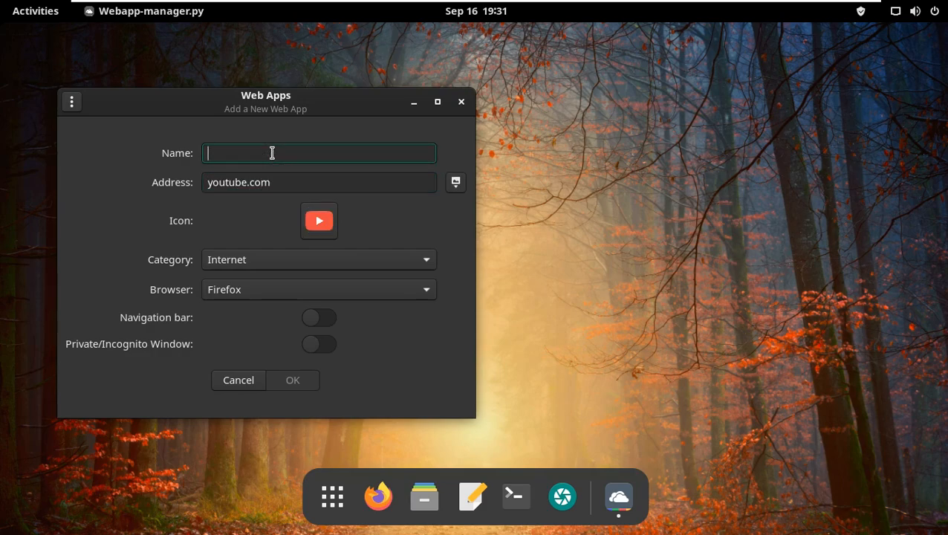
{"action": "type", "text": "TO5Linux"}
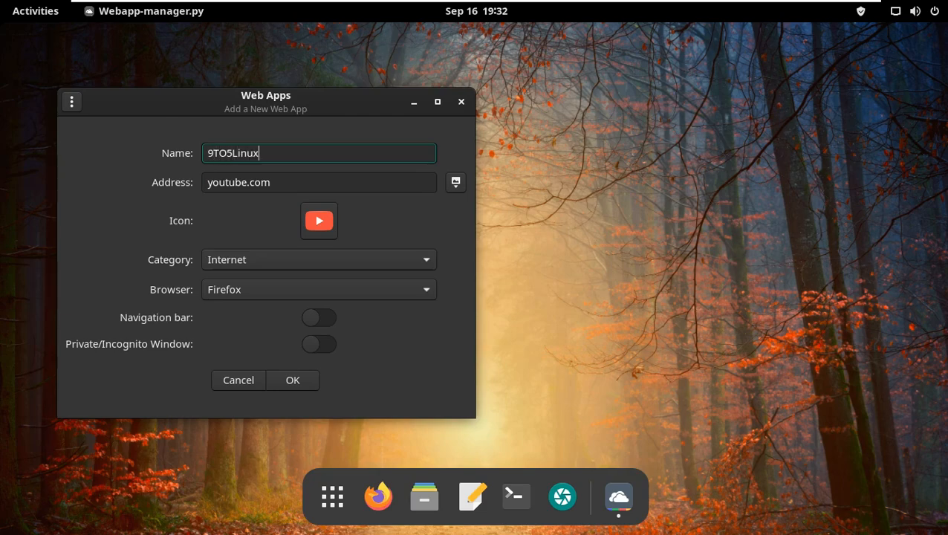
{"action": "type", "text": "YouTube."}
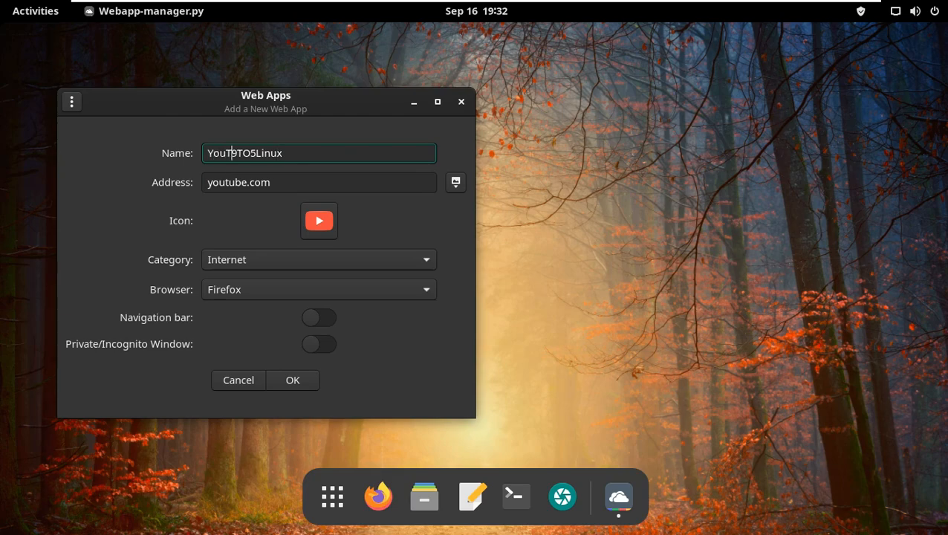
{"action": "type", "text": "com/"}
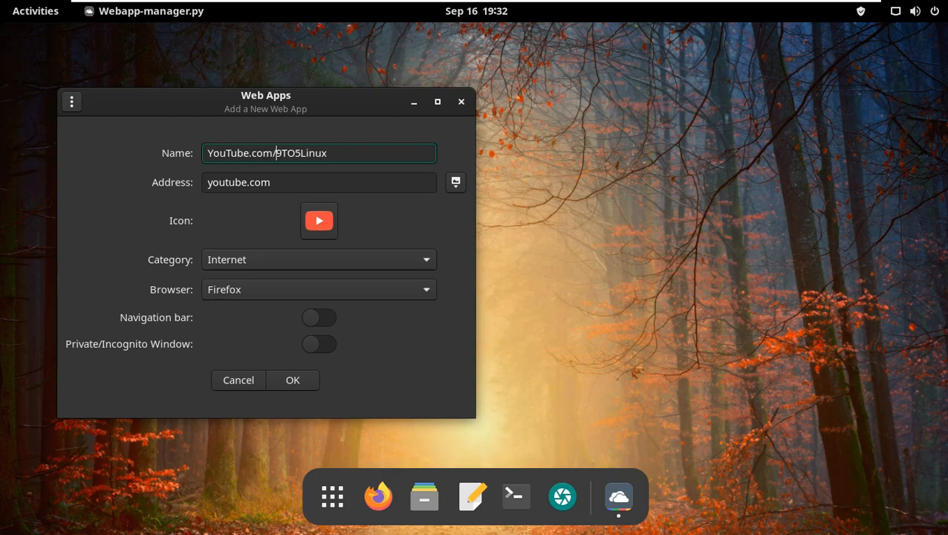
{"action": "left_click", "coordinate": [456, 185]}
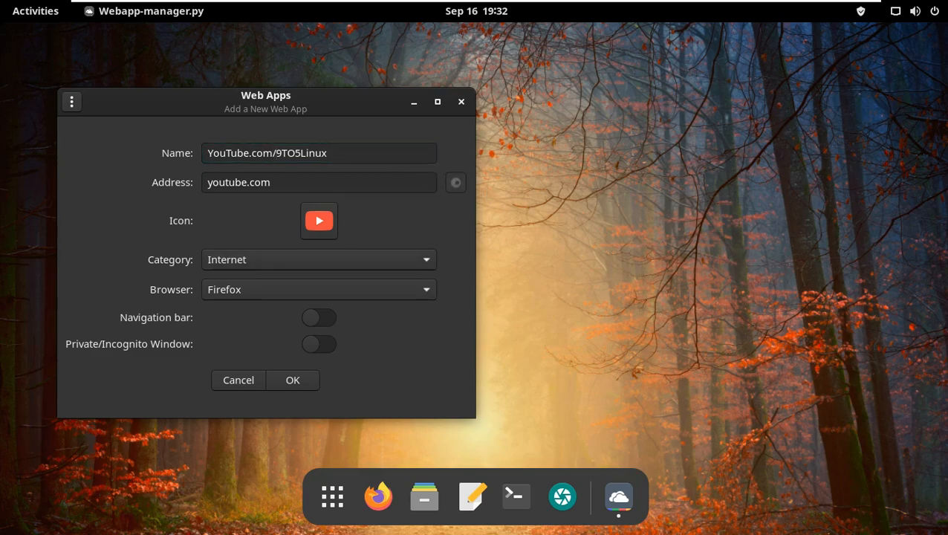
Pick the white 48x48 YouTube icon, then cancel the new web app and close Web Apps
{"action": "left_click", "coordinate": [424, 262]}
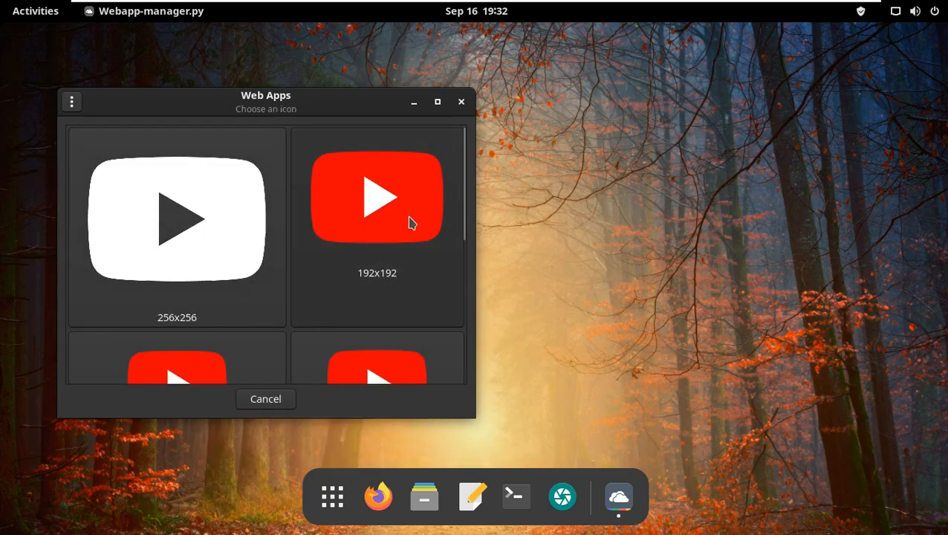
{"action": "scroll", "coordinate": [398, 246], "scroll_direction": "down", "scroll_amount": 3}
{"action": "scroll", "coordinate": [451, 257], "scroll_direction": "down", "scroll_amount": 5}
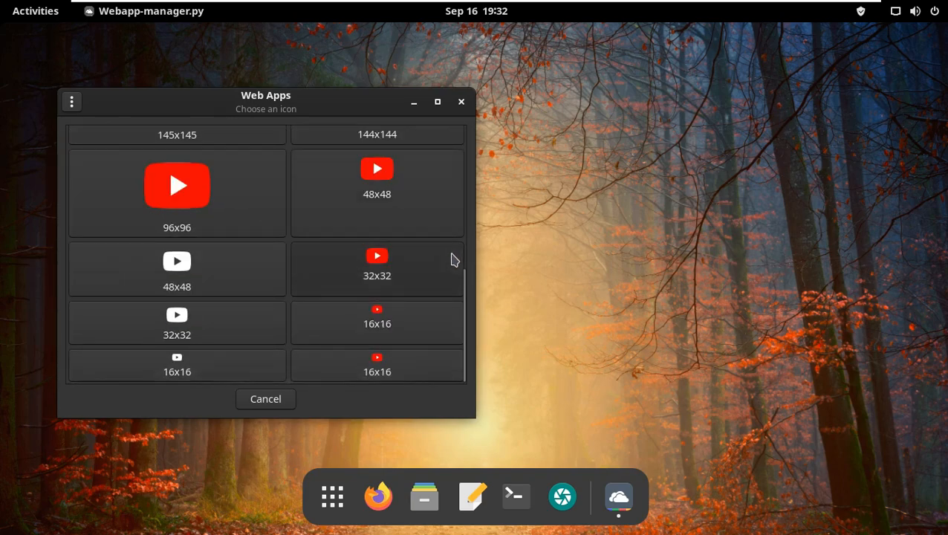
{"action": "left_click", "coordinate": [197, 275]}
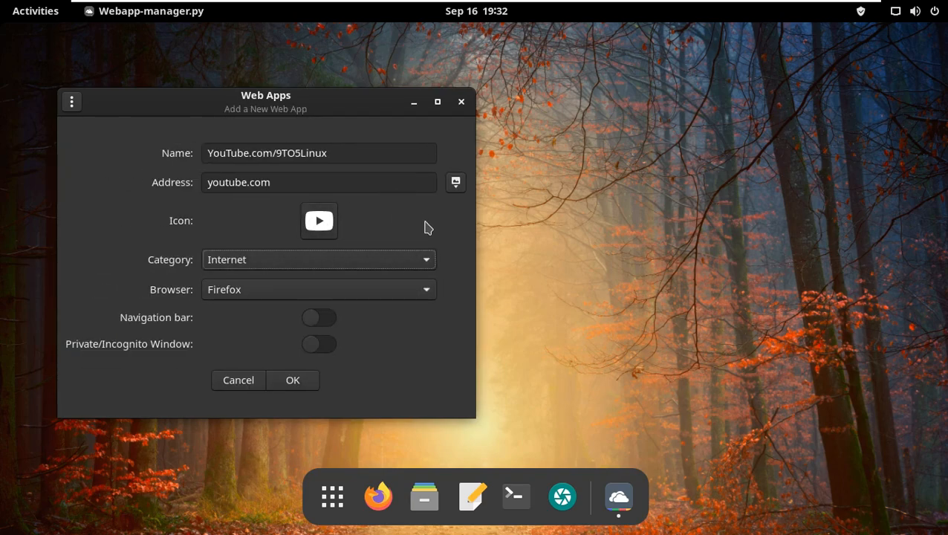
{"action": "left_click", "coordinate": [250, 381]}
{"action": "left_click", "coordinate": [460, 104]}
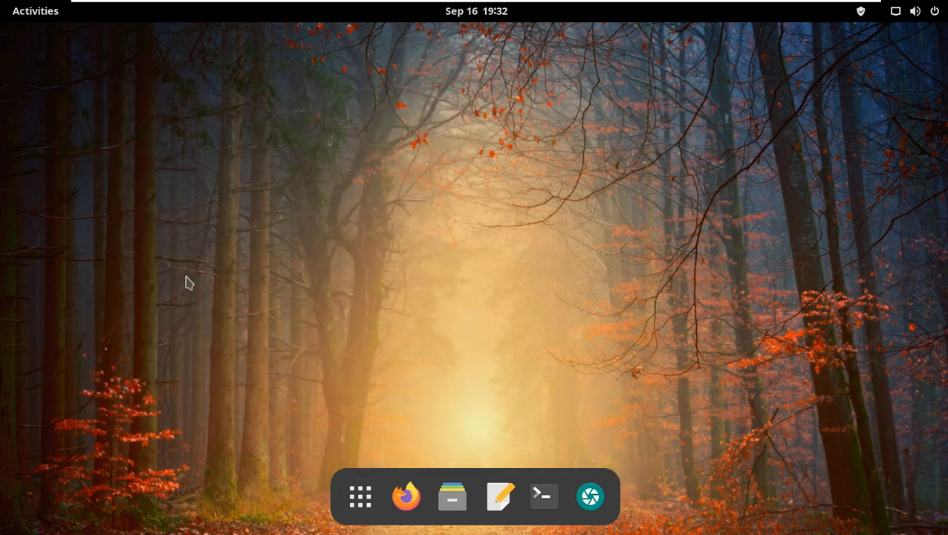
Create a web app named 9TO5Linux for the address youtube.com/9to5linux and open it
{"action": "left_click", "coordinate": [35, 10]}
{"action": "left_click", "coordinate": [360, 494]}
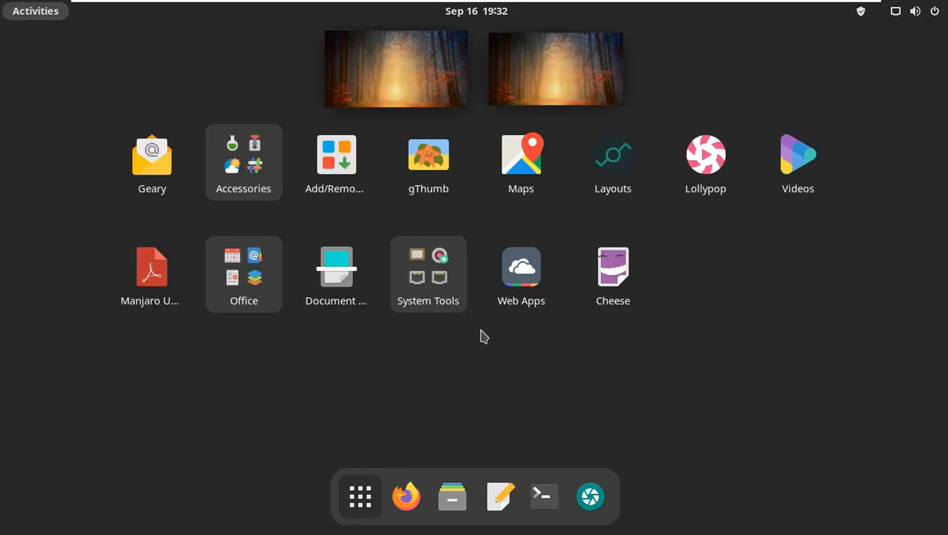
{"action": "left_click", "coordinate": [517, 271]}
{"action": "left_click", "coordinate": [235, 382]}
{"action": "left_click", "coordinate": [274, 182]}
{"action": "type", "text": "yout"}
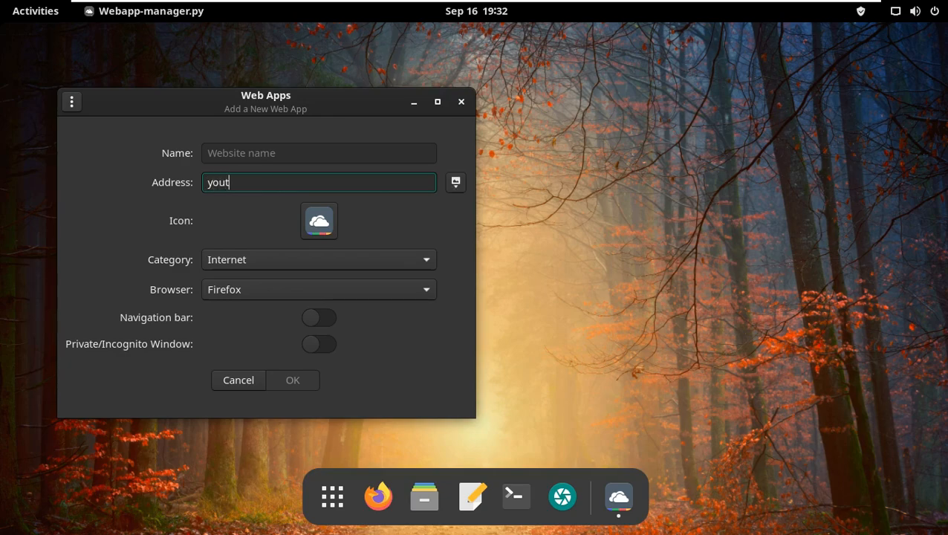
{"action": "type", "text": "ube.com/9to5linux"}
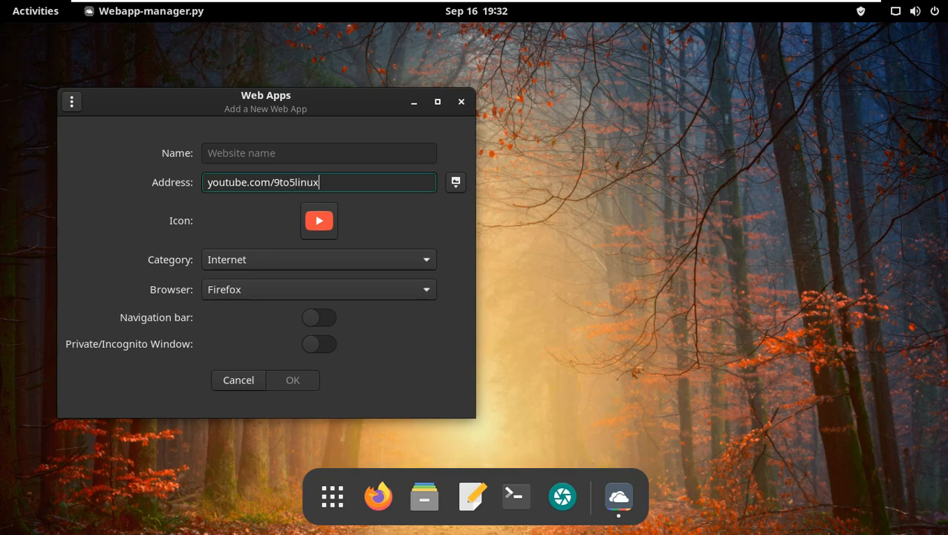
{"action": "left_click", "coordinate": [233, 154]}
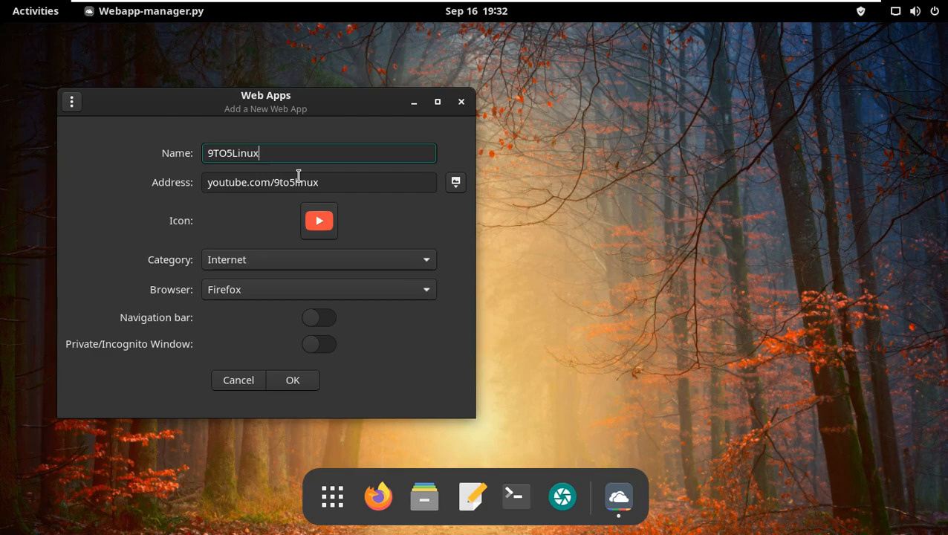
{"action": "left_click", "coordinate": [294, 380]}
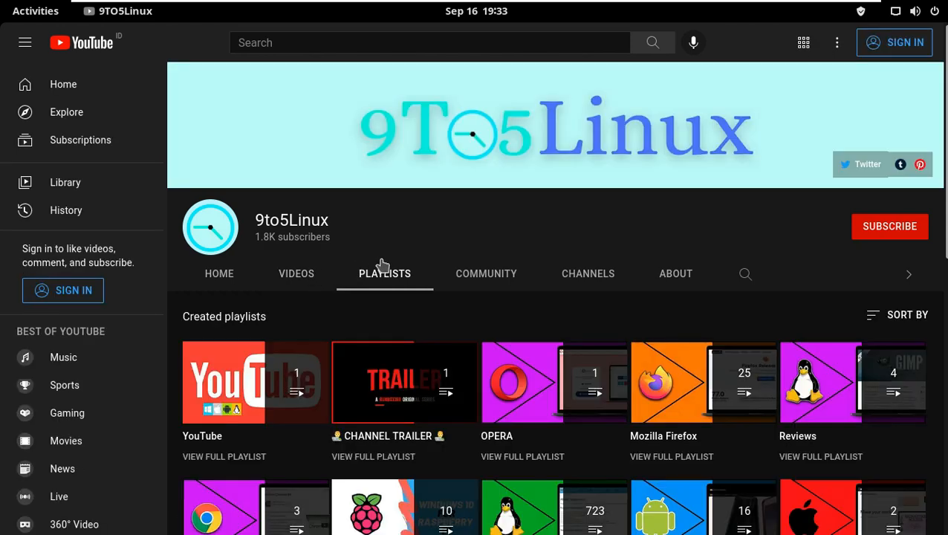
Open the channel's Videos tab and switch YouTube's appearance to Light theme
{"action": "left_click", "coordinate": [304, 275]}
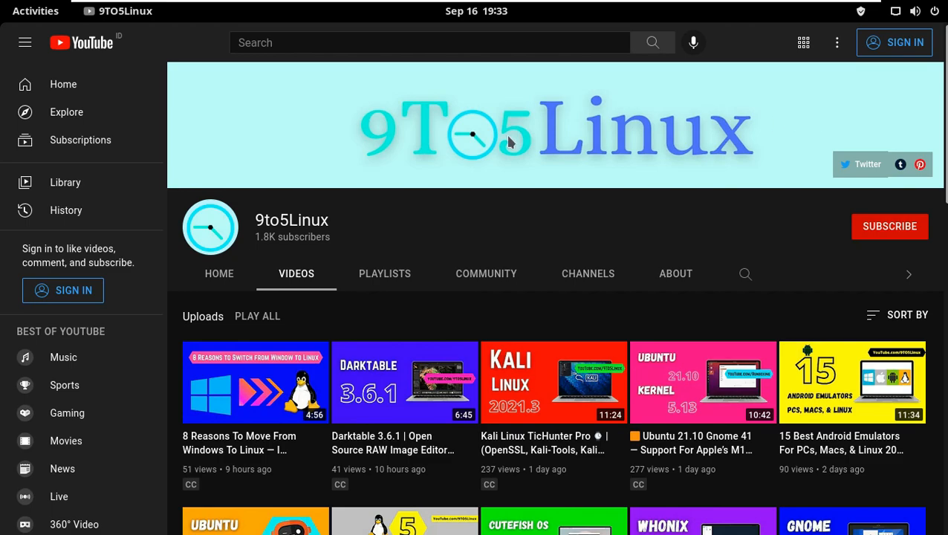
{"action": "left_click", "coordinate": [837, 42]}
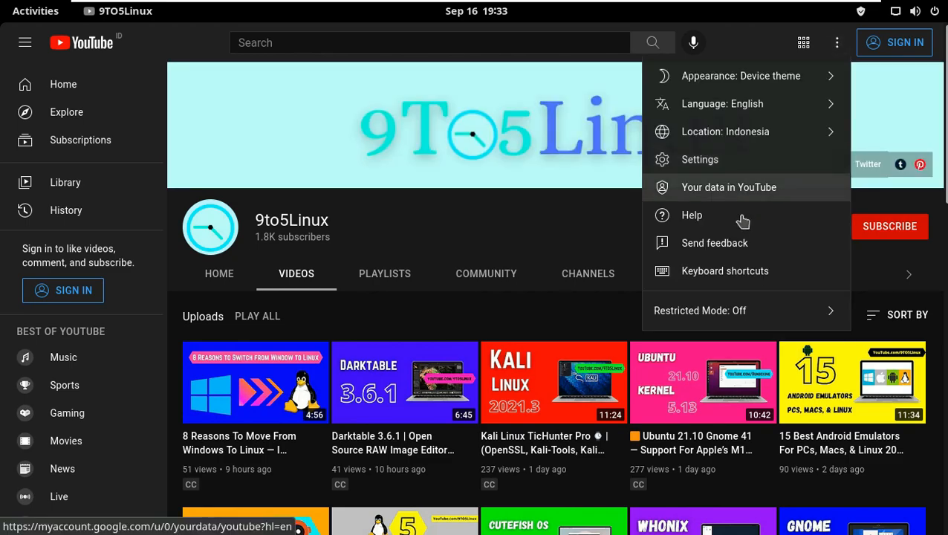
{"action": "left_click", "coordinate": [743, 88]}
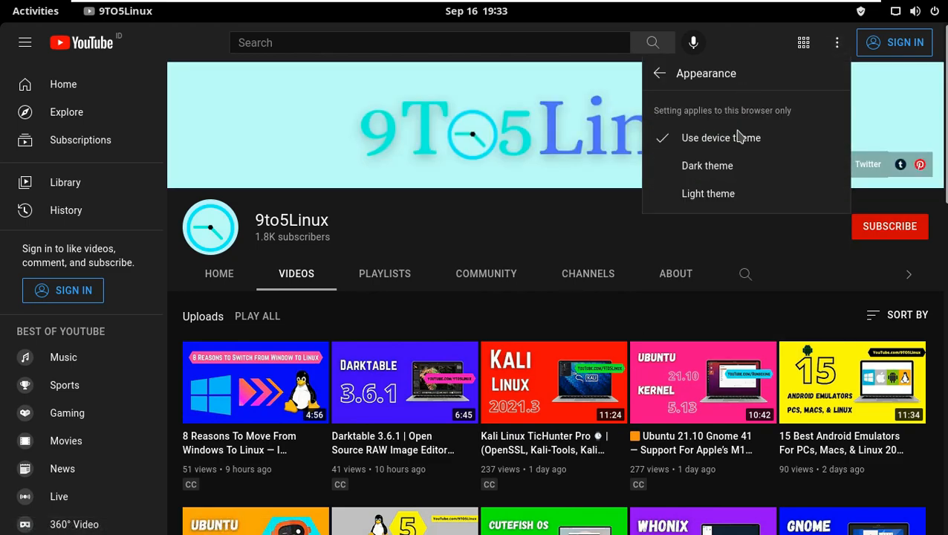
{"action": "left_click", "coordinate": [707, 193]}
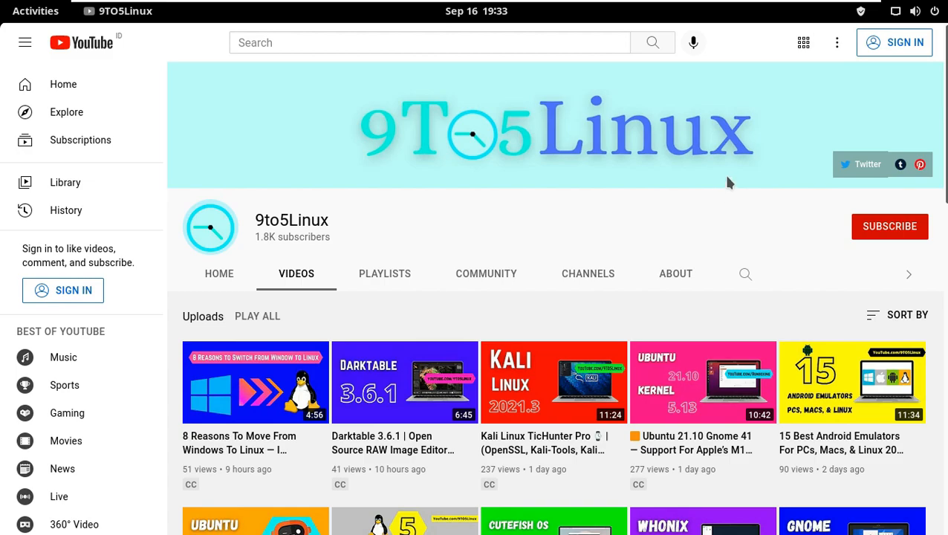
Change YouTube's location setting to Singapore
{"action": "left_click", "coordinate": [836, 43]}
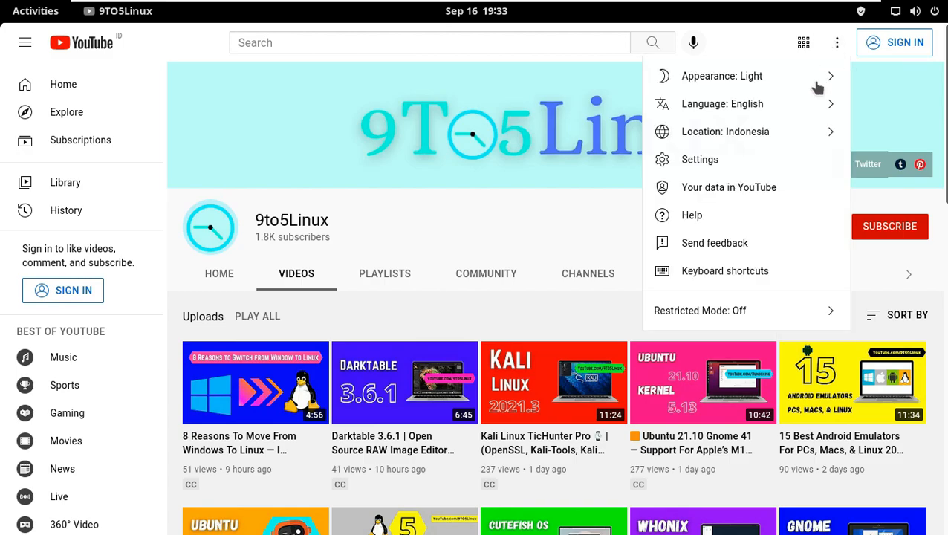
{"action": "left_click", "coordinate": [789, 131]}
{"action": "scroll", "coordinate": [734, 220], "scroll_direction": "down", "scroll_amount": 15}
{"action": "scroll", "coordinate": [718, 390], "scroll_direction": "down", "scroll_amount": 15}
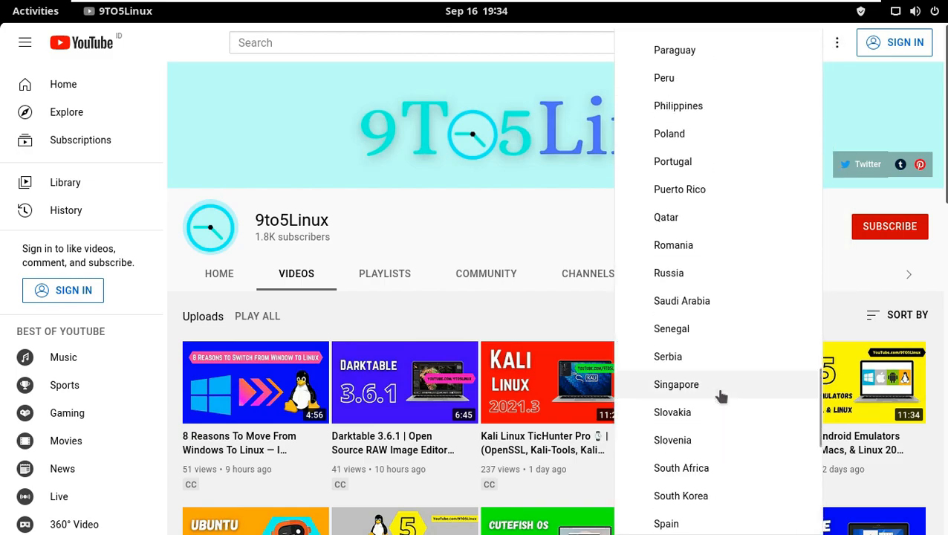
{"action": "left_click", "coordinate": [714, 376]}
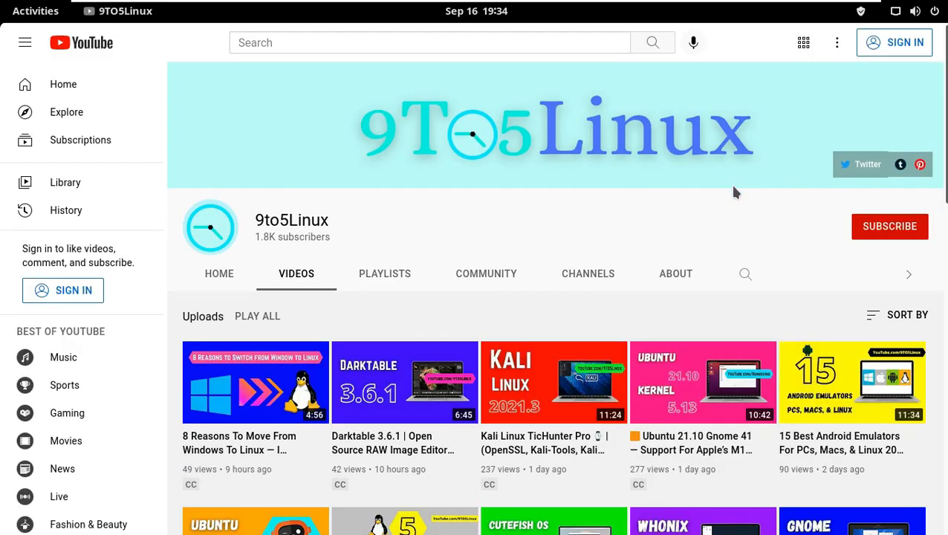
Try subscribing to the channel, dismiss the sign-in prompt, and open the channel's About tab
{"action": "left_click", "coordinate": [886, 235]}
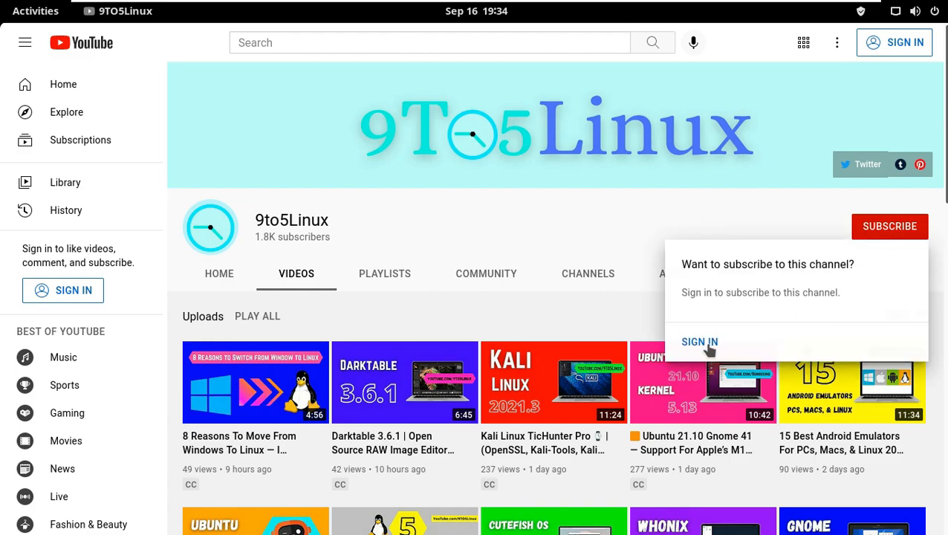
{"action": "left_click", "coordinate": [586, 227]}
{"action": "left_click", "coordinate": [677, 275]}
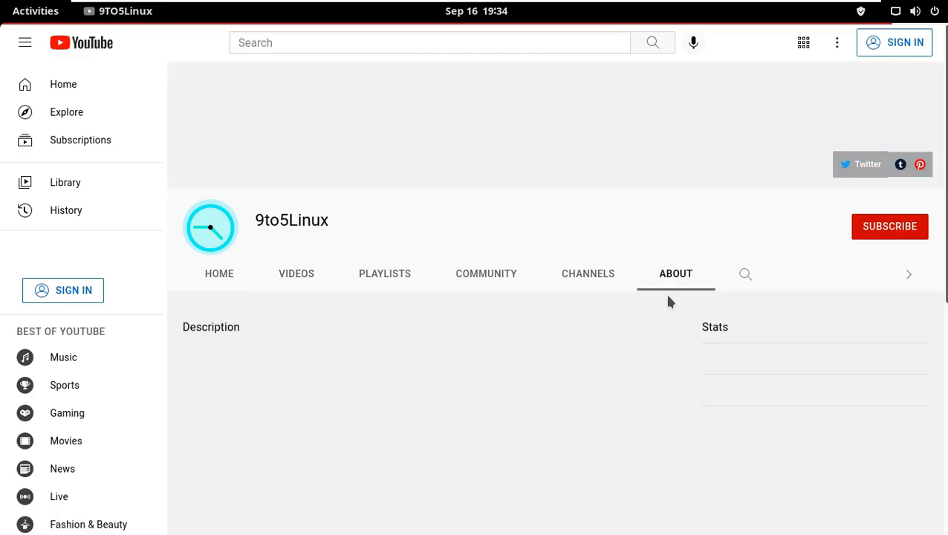
Read through the channel's About description, schedule and links, highlighting parts of the text
{"action": "left_click_drag", "start_coordinate": [611, 357], "coordinate": [437, 376]}
{"action": "scroll", "coordinate": [673, 334], "scroll_direction": "down", "scroll_amount": 3}
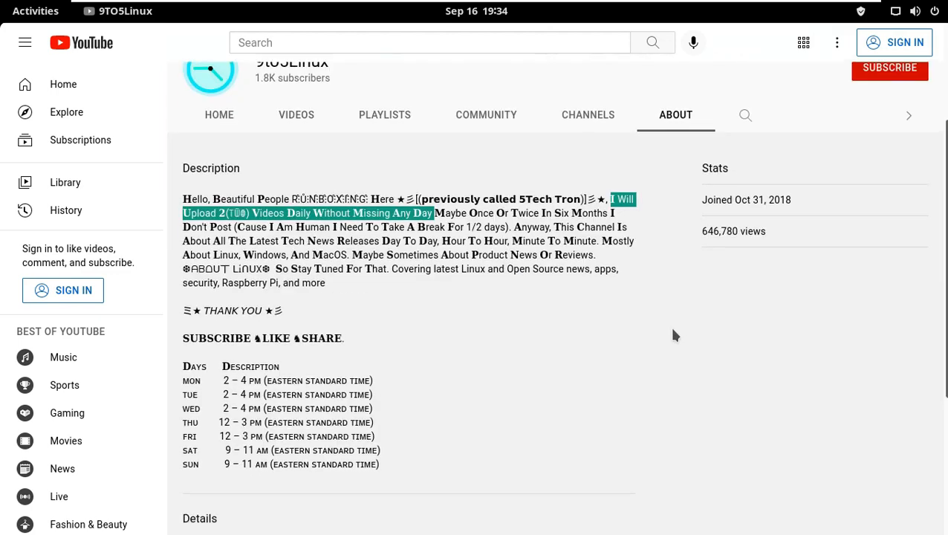
{"action": "left_click_drag", "start_coordinate": [382, 465], "coordinate": [184, 367]}
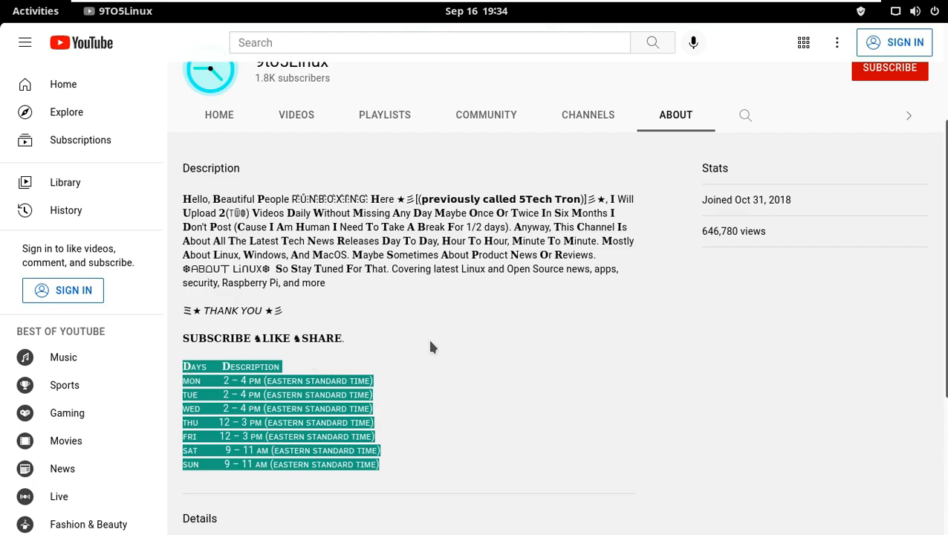
{"action": "scroll", "coordinate": [428, 337], "scroll_direction": "down", "scroll_amount": 4}
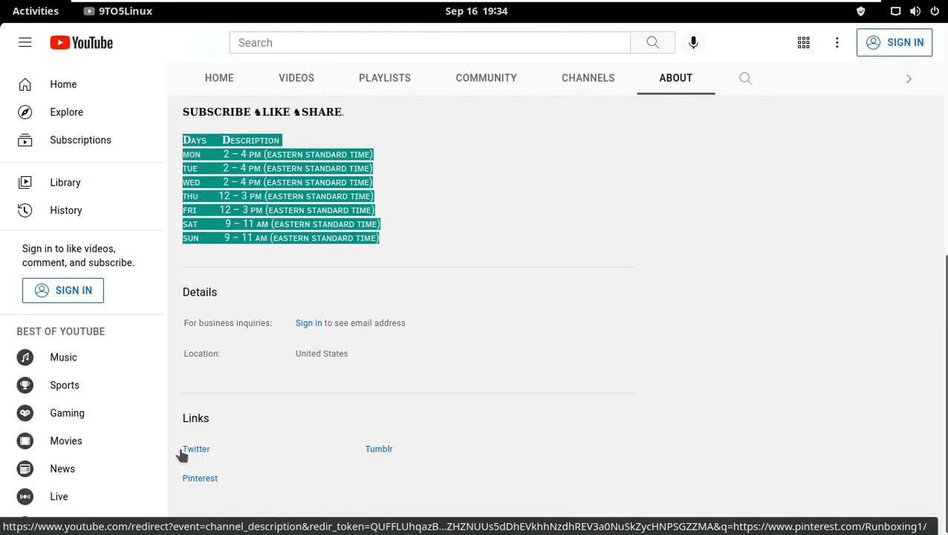
{"action": "scroll", "coordinate": [587, 270], "scroll_direction": "up", "scroll_amount": 5}
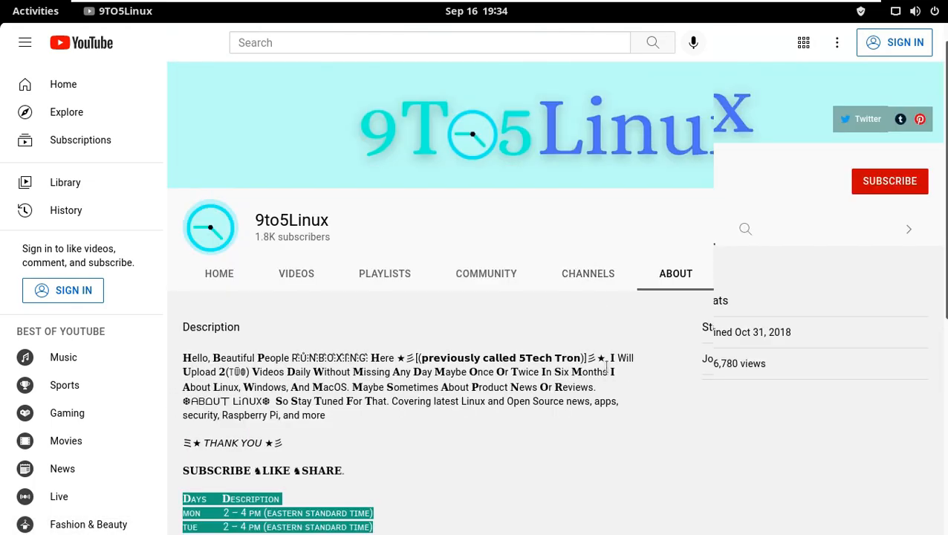
Return to the Videos tab and attempt to subscribe again, closing the sign-in popup
{"action": "left_click", "coordinate": [282, 275]}
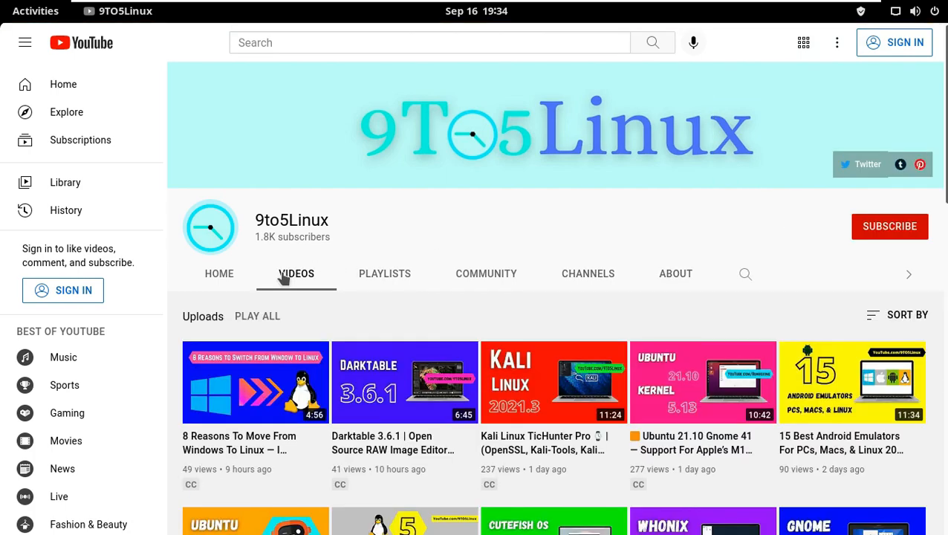
{"action": "left_click", "coordinate": [875, 237]}
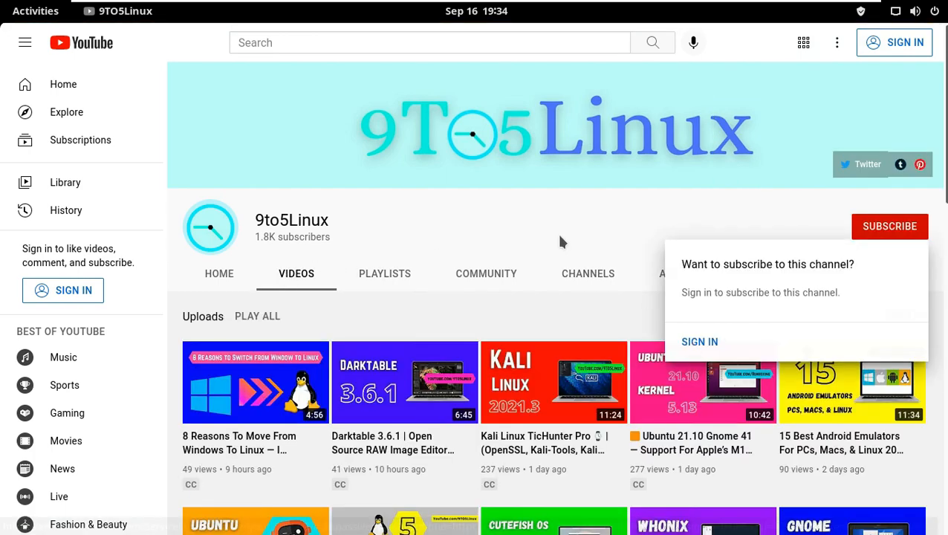
{"action": "left_click", "coordinate": [910, 38]}
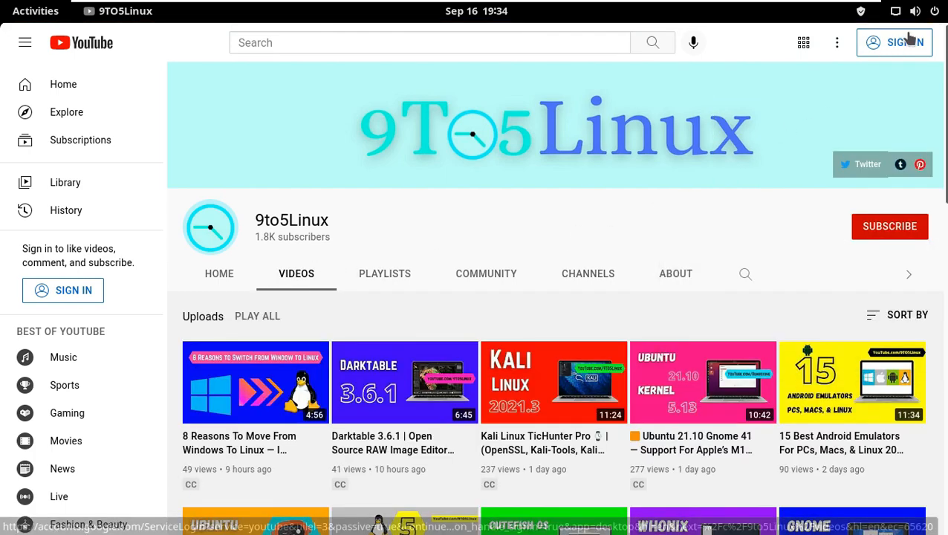
Quit the 9TO5Linux web app and close the Web Apps manager window
{"action": "left_click", "coordinate": [132, 12]}
{"action": "left_click", "coordinate": [80, 132]}
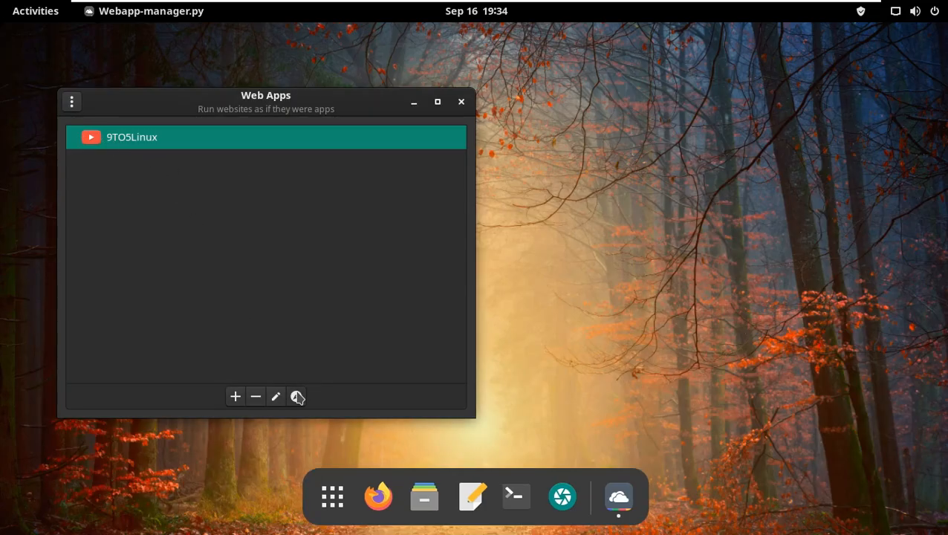
{"action": "left_click", "coordinate": [461, 101]}
Launch Tweaks from the Accessories folder and dismiss the Extensions Has Moved notice
{"action": "left_click", "coordinate": [360, 511]}
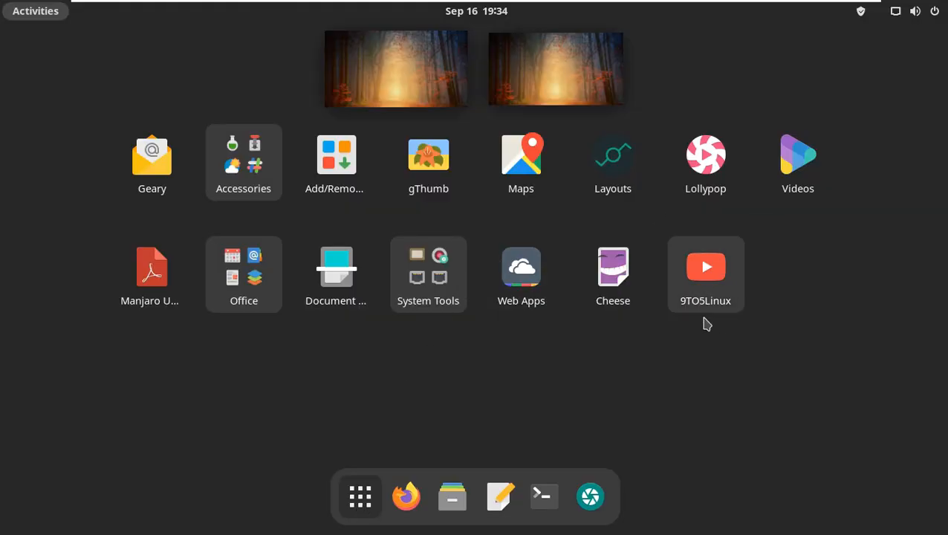
{"action": "left_click", "coordinate": [253, 176]}
{"action": "scroll", "coordinate": [429, 292], "scroll_direction": "up", "scroll_amount": 2}
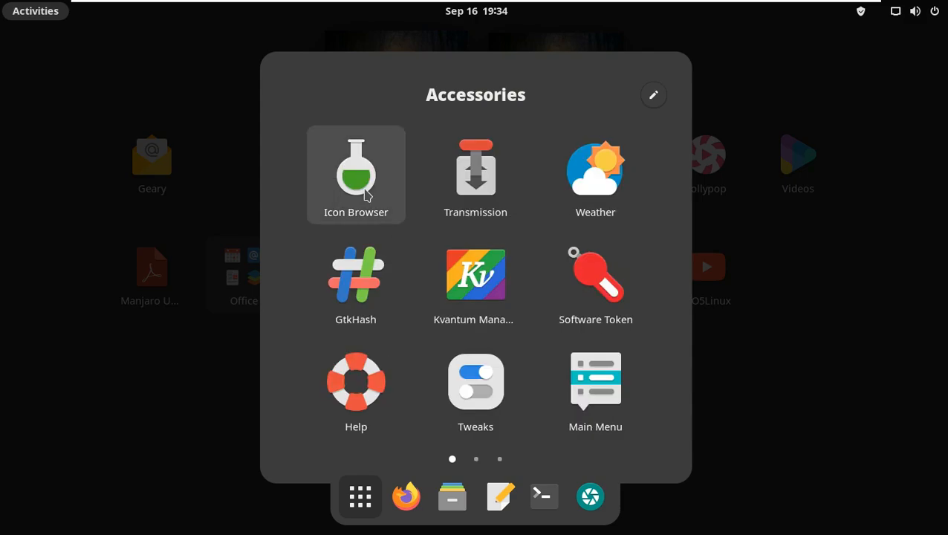
{"action": "left_click", "coordinate": [472, 393]}
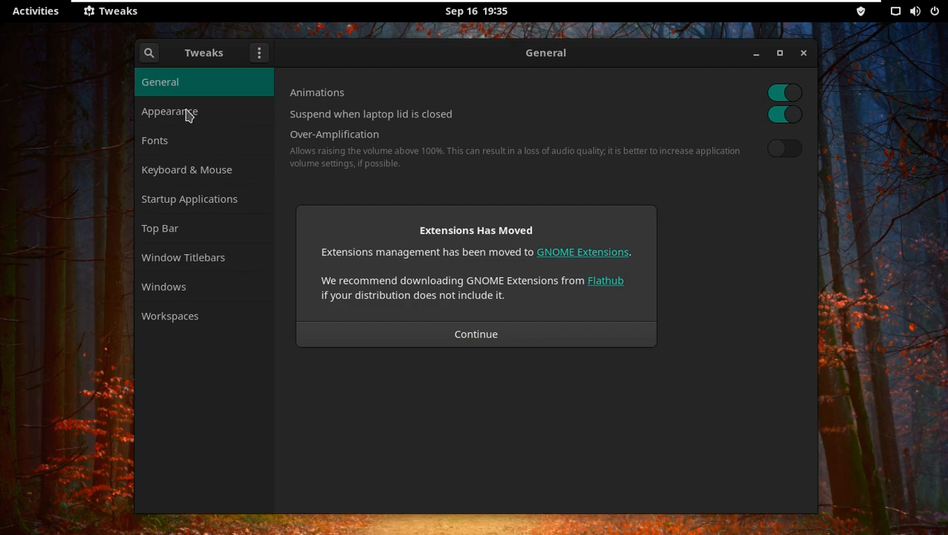
{"action": "left_click", "coordinate": [448, 338]}
Browse the Tweaks sections from Appearance through Workspaces, then close Tweaks
{"action": "left_click", "coordinate": [174, 115]}
{"action": "left_click", "coordinate": [182, 143]}
{"action": "left_click", "coordinate": [184, 168]}
{"action": "left_click", "coordinate": [193, 198]}
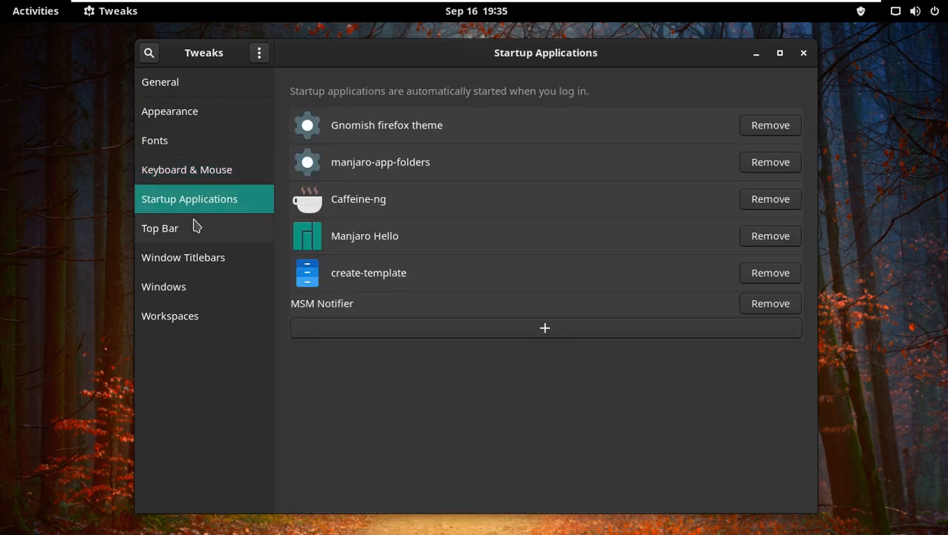
{"action": "left_click", "coordinate": [193, 230]}
{"action": "left_click", "coordinate": [203, 256]}
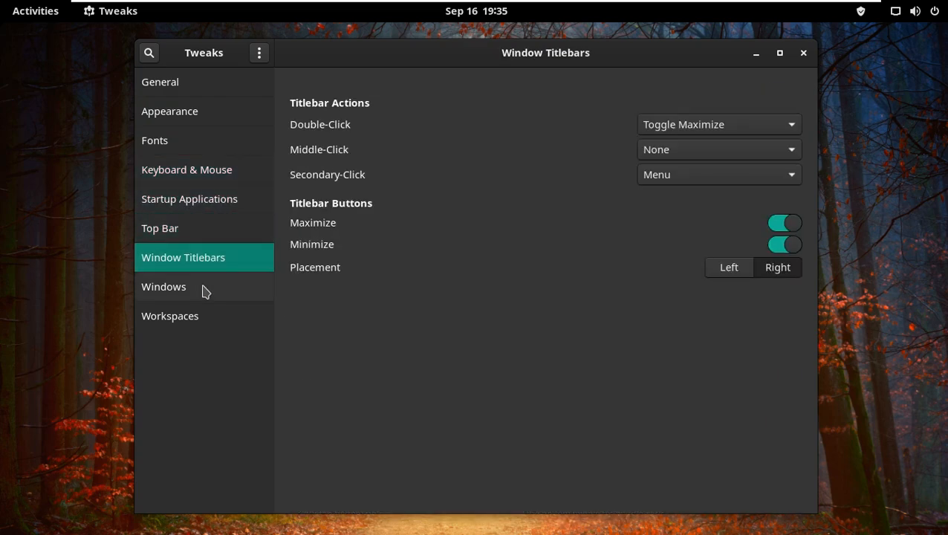
{"action": "left_click", "coordinate": [202, 289]}
{"action": "left_click", "coordinate": [199, 323]}
{"action": "left_click", "coordinate": [804, 54]}
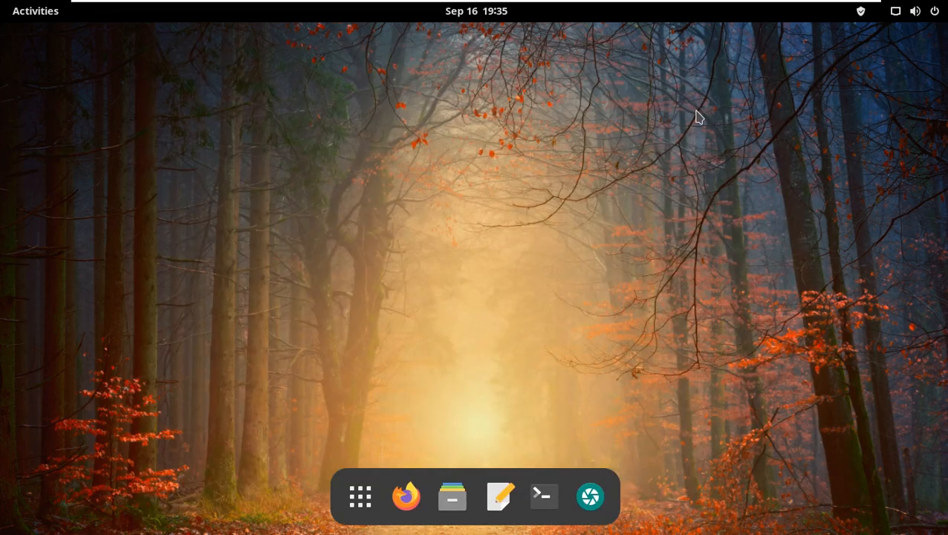
Launch ToolBox from the System Tools folder and close its terminal menu
{"action": "mouse_move", "coordinate": [2, 2]}
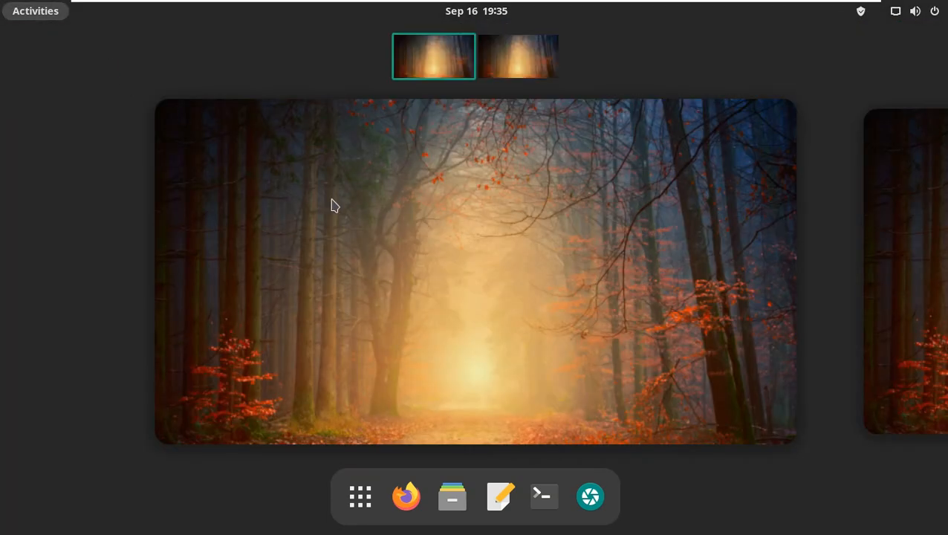
{"action": "left_click", "coordinate": [360, 496]}
{"action": "left_click", "coordinate": [457, 278]}
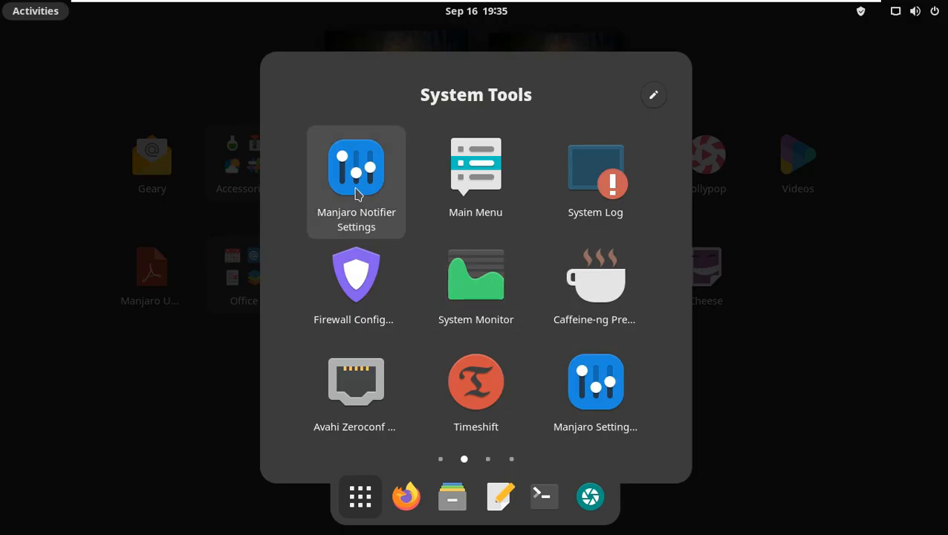
{"action": "scroll", "coordinate": [556, 399], "scroll_direction": "down", "scroll_amount": 1}
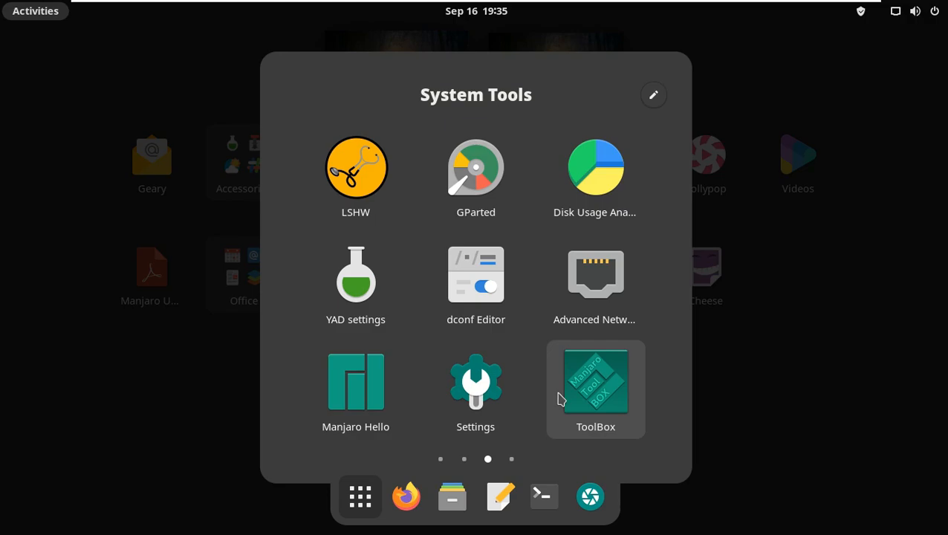
{"action": "left_click", "coordinate": [558, 400]}
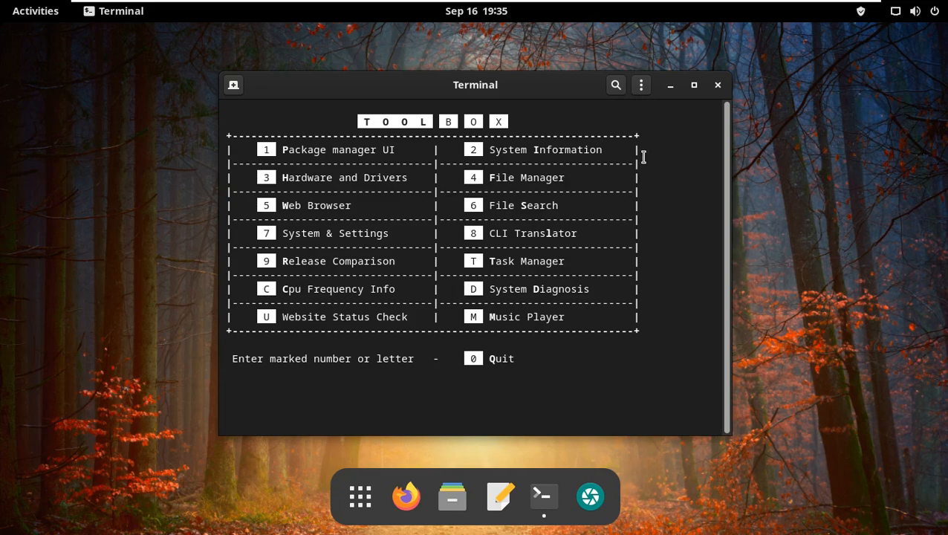
{"action": "left_click", "coordinate": [719, 86]}
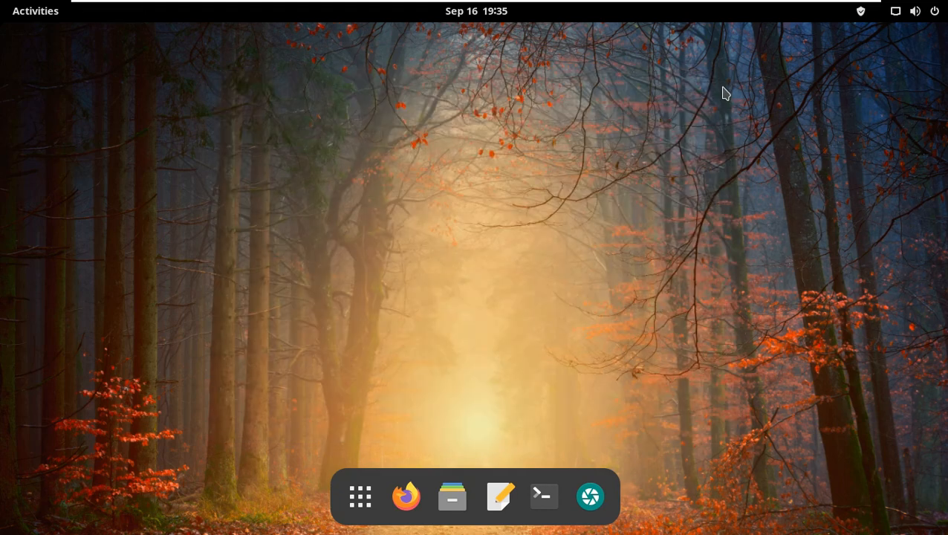
Open the Screenshot app and switch its capture area to Window, then Selection
{"action": "left_click", "coordinate": [574, 497]}
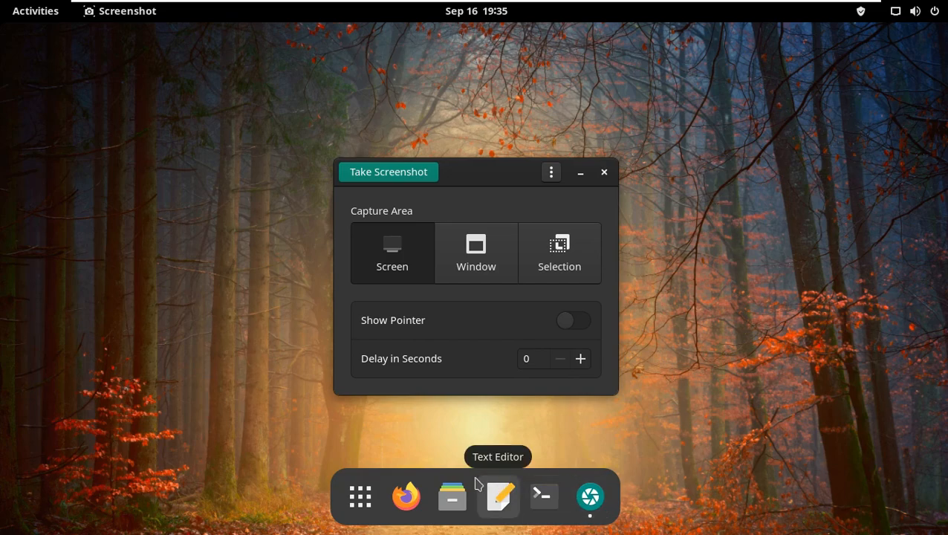
{"action": "left_click", "coordinate": [457, 269]}
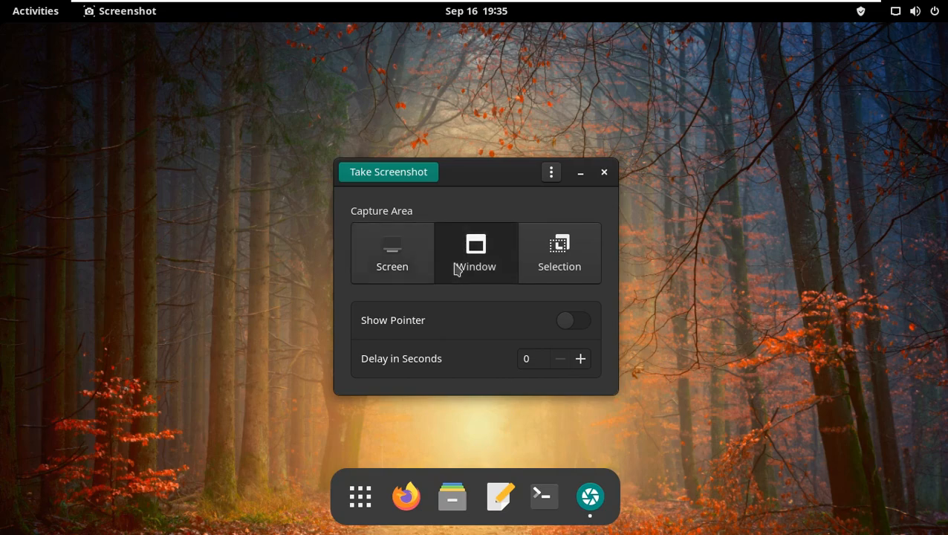
{"action": "left_click", "coordinate": [539, 274]}
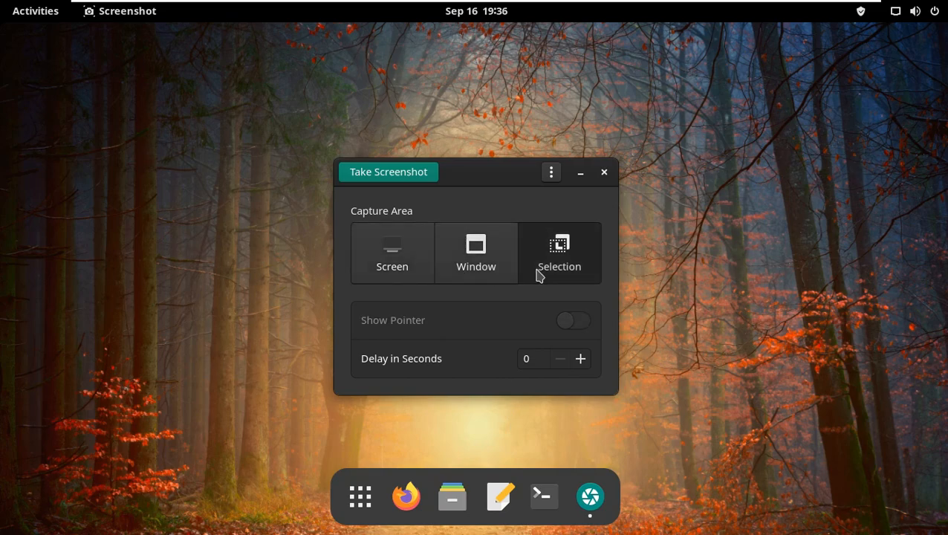
Open the Screenshot app's About dialog, then close it and the app
{"action": "left_click", "coordinate": [551, 172]}
{"action": "left_click", "coordinate": [555, 230]}
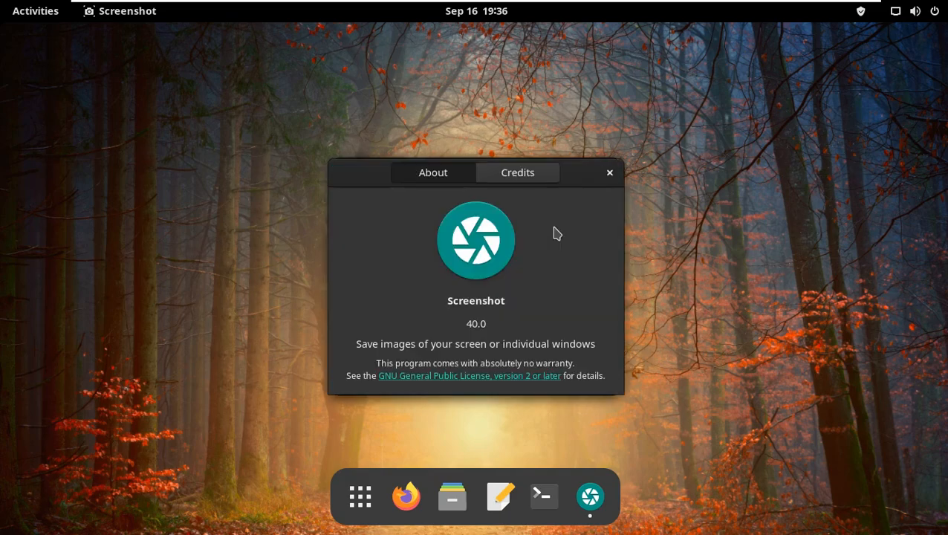
{"action": "left_click", "coordinate": [609, 172]}
{"action": "left_click", "coordinate": [609, 172]}
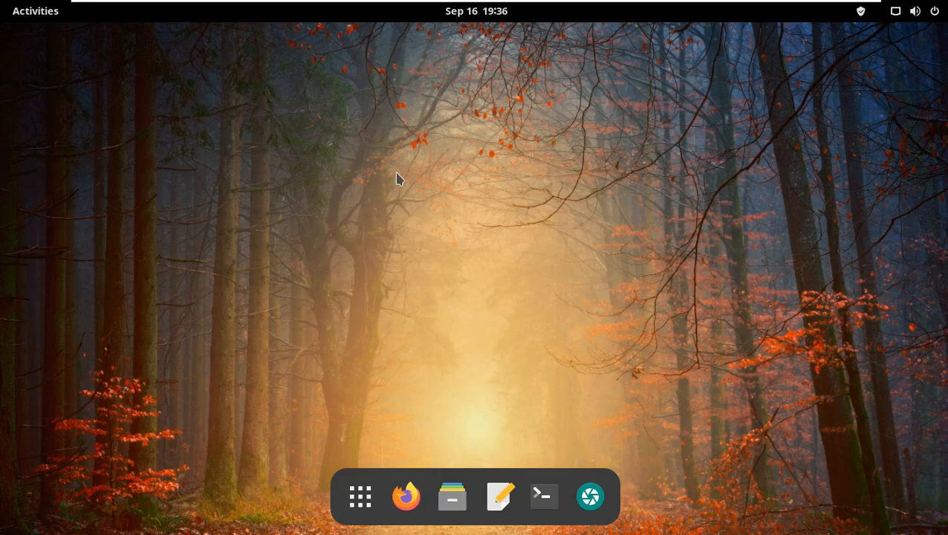
{"action": "right_click", "coordinate": [457, 74]}
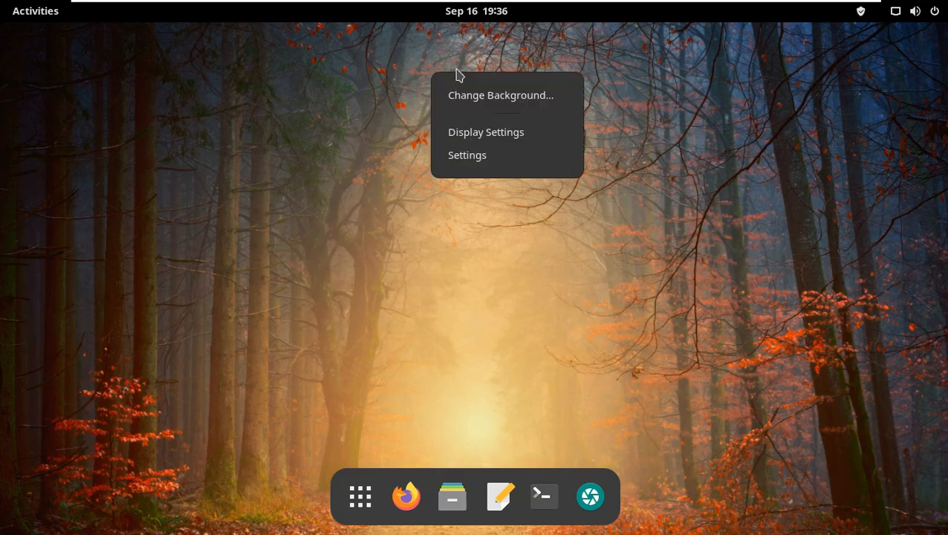
{"action": "left_click", "coordinate": [365, 147]}
Browse the pages of the System Tools folder in the app grid, then close it
{"action": "left_click", "coordinate": [45, 20]}
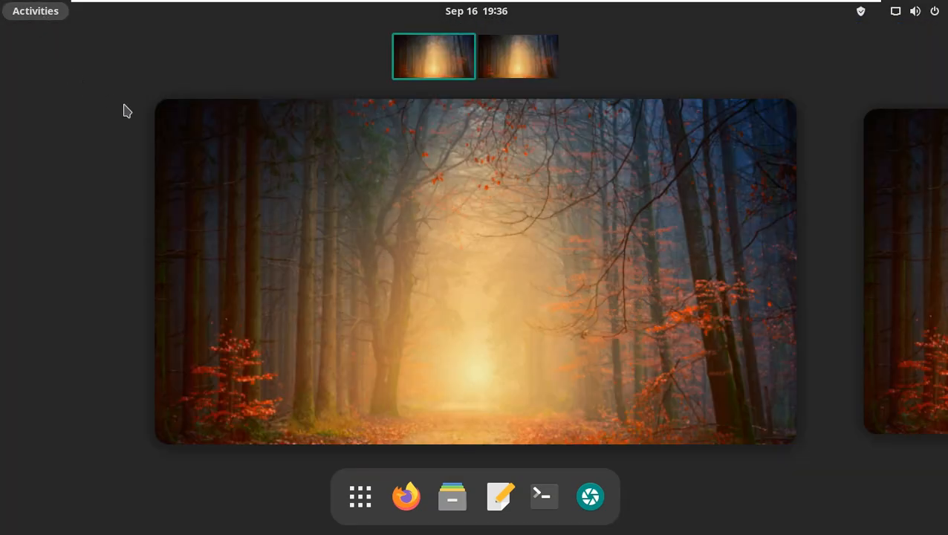
{"action": "left_click", "coordinate": [369, 498]}
{"action": "left_click", "coordinate": [428, 286]}
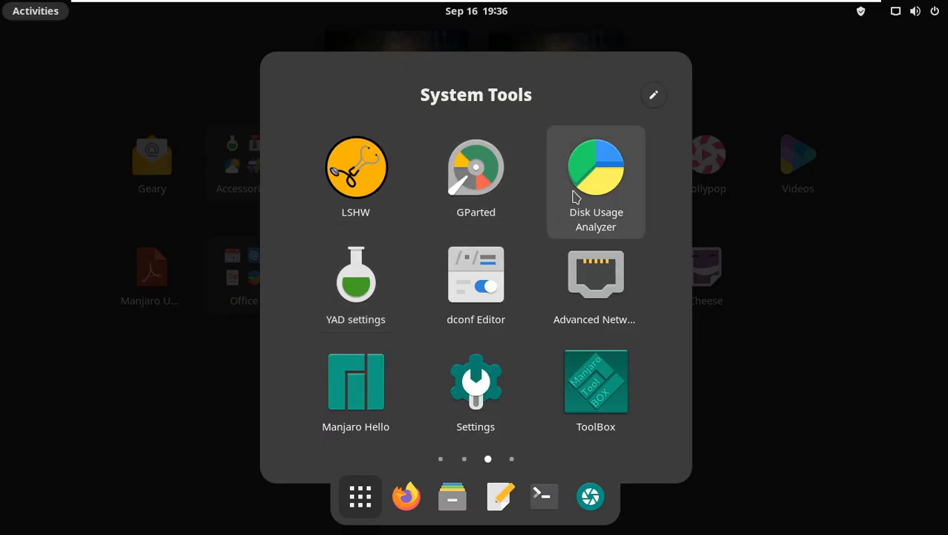
{"action": "scroll", "coordinate": [563, 389], "scroll_direction": "down", "scroll_amount": 1}
{"action": "scroll", "coordinate": [562, 389], "scroll_direction": "up", "scroll_amount": 2}
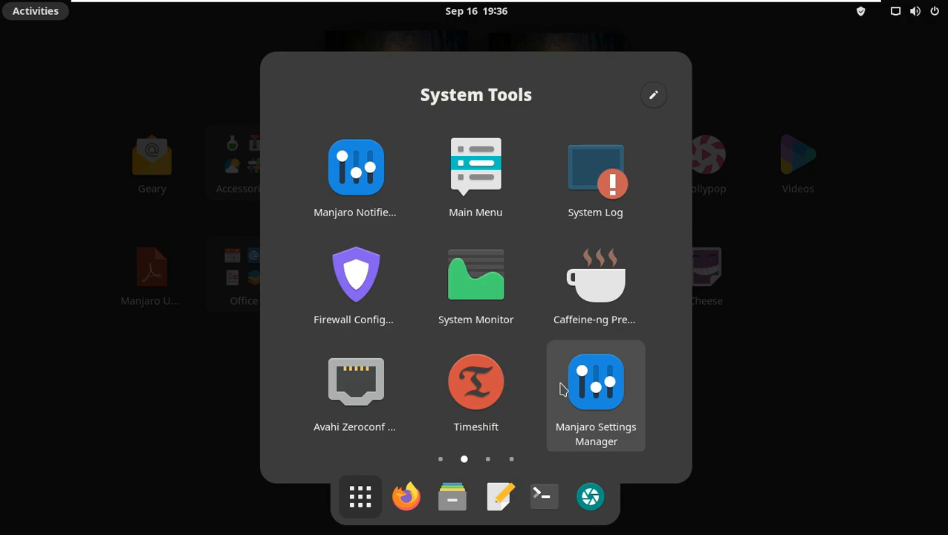
{"action": "scroll", "coordinate": [563, 389], "scroll_direction": "up", "scroll_amount": 1}
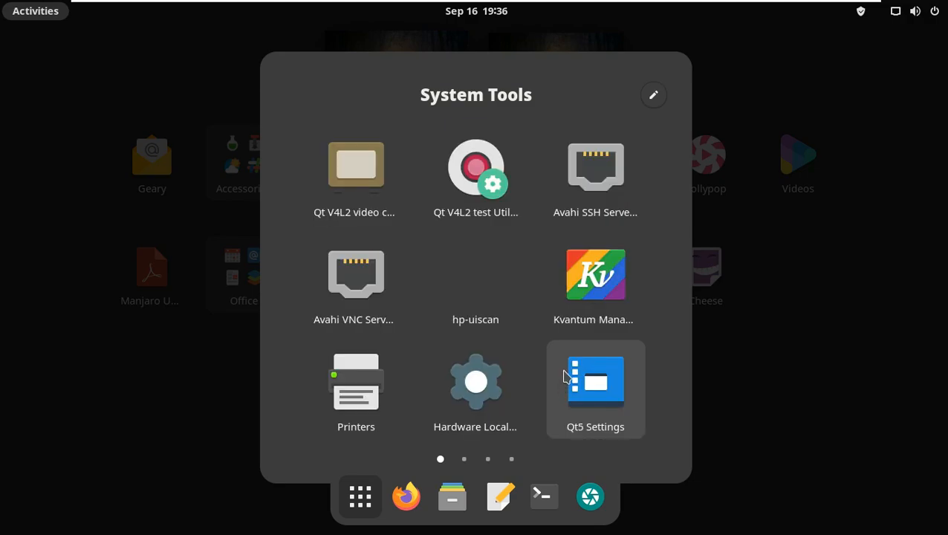
{"action": "left_click", "coordinate": [764, 401]}
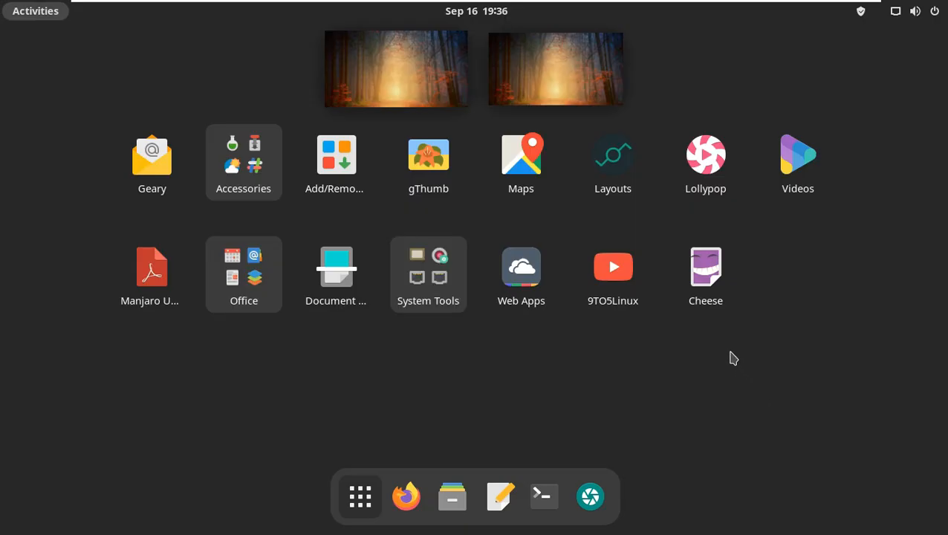
Relaunch the 9TO5Linux web app, open the Videos tab, and try subscribing to the channel
{"action": "left_click", "coordinate": [634, 288]}
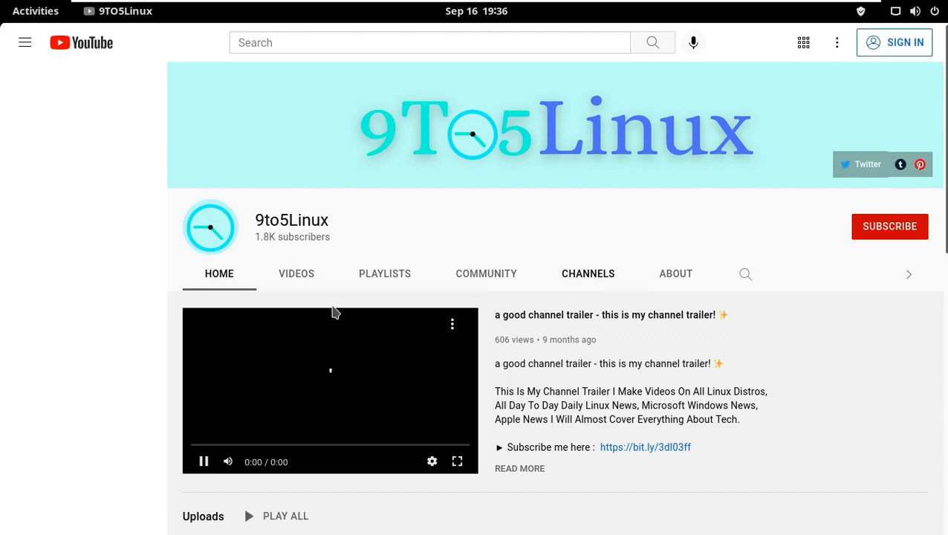
{"action": "left_click", "coordinate": [294, 276]}
{"action": "left_click", "coordinate": [294, 275]}
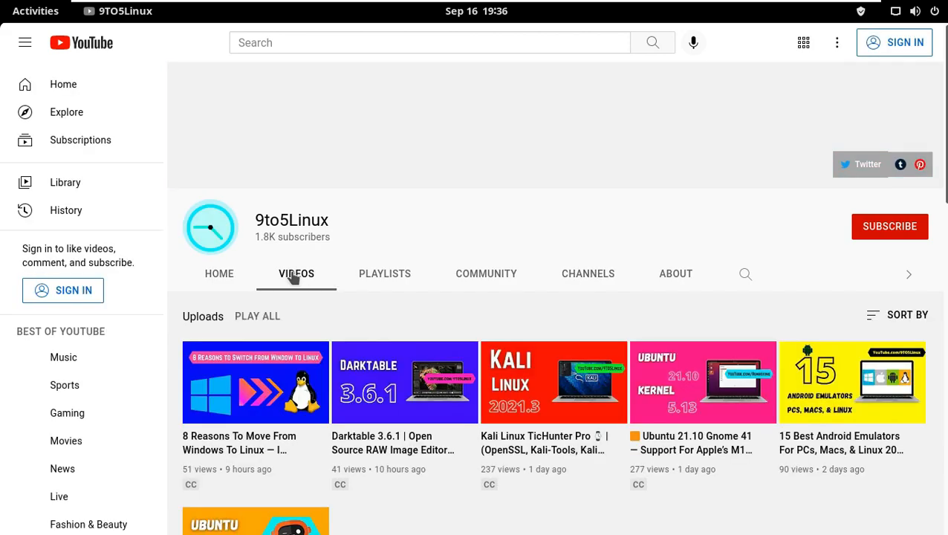
{"action": "left_click", "coordinate": [858, 232]}
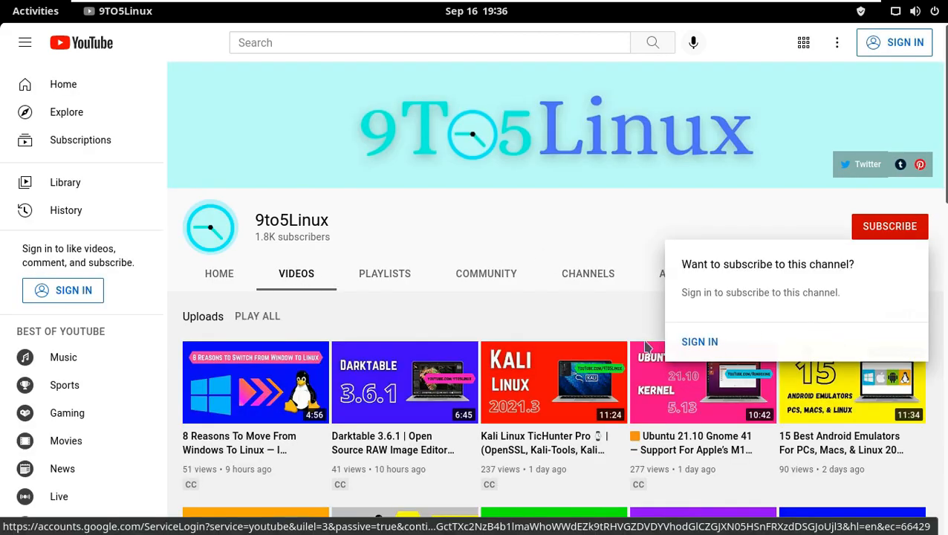
Open the channel's About tab and scroll through its description
{"action": "left_click", "coordinate": [672, 271]}
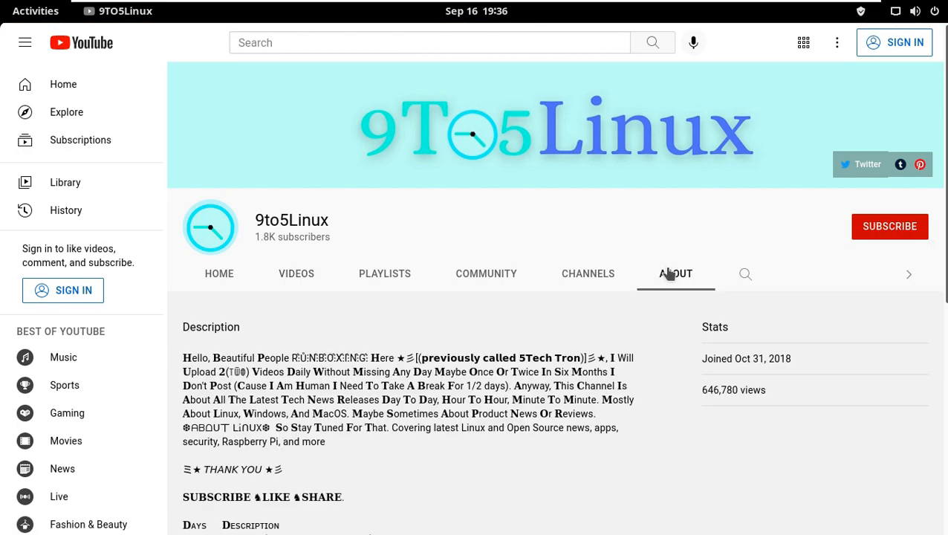
{"action": "scroll", "coordinate": [526, 366], "scroll_direction": "down", "scroll_amount": 5}
{"action": "scroll", "coordinate": [526, 366], "scroll_direction": "down", "scroll_amount": 2}
{"action": "scroll", "coordinate": [766, 226], "scroll_direction": "up", "scroll_amount": 5}
Quit the 9TO5Linux web app and lock the screen
{"action": "left_click", "coordinate": [119, 11]}
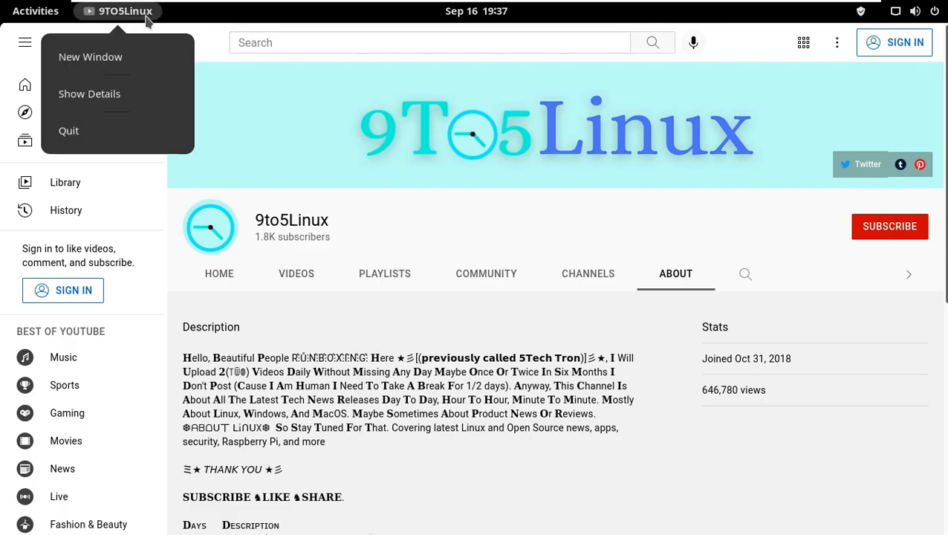
{"action": "left_click", "coordinate": [160, 127]}
{"action": "left_click", "coordinate": [932, 13]}
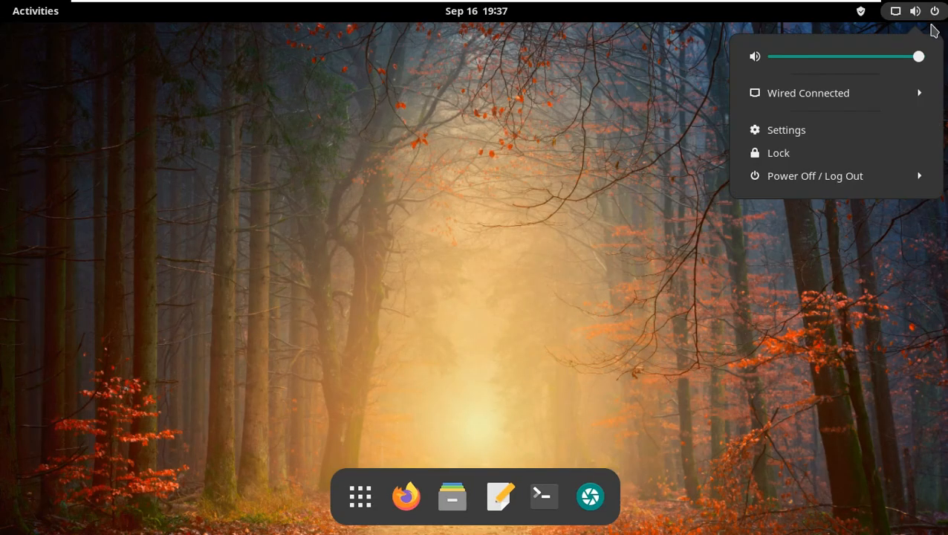
{"action": "left_click", "coordinate": [836, 154]}
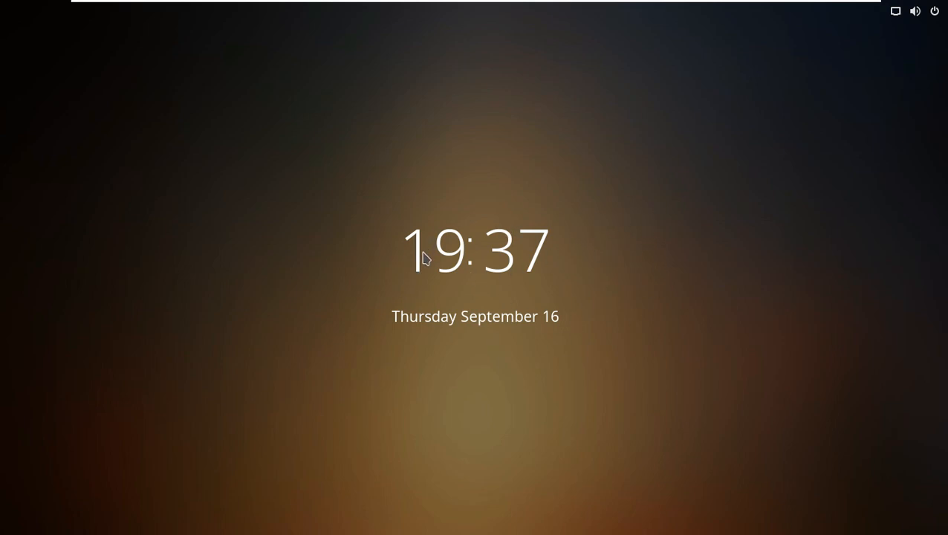
Unlock the screen by entering the account password, revealing it before submitting
{"action": "left_click", "coordinate": [444, 288]}
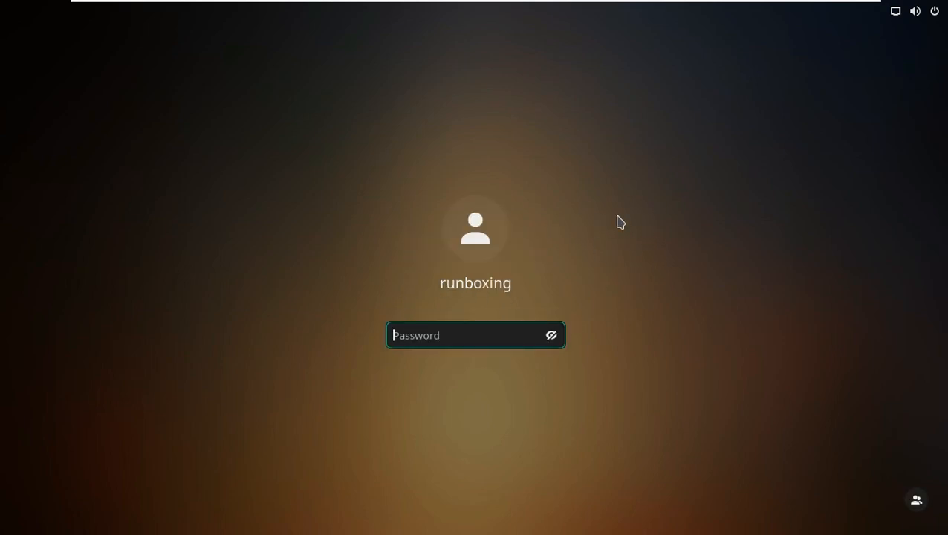
{"action": "type", "text": "••"}
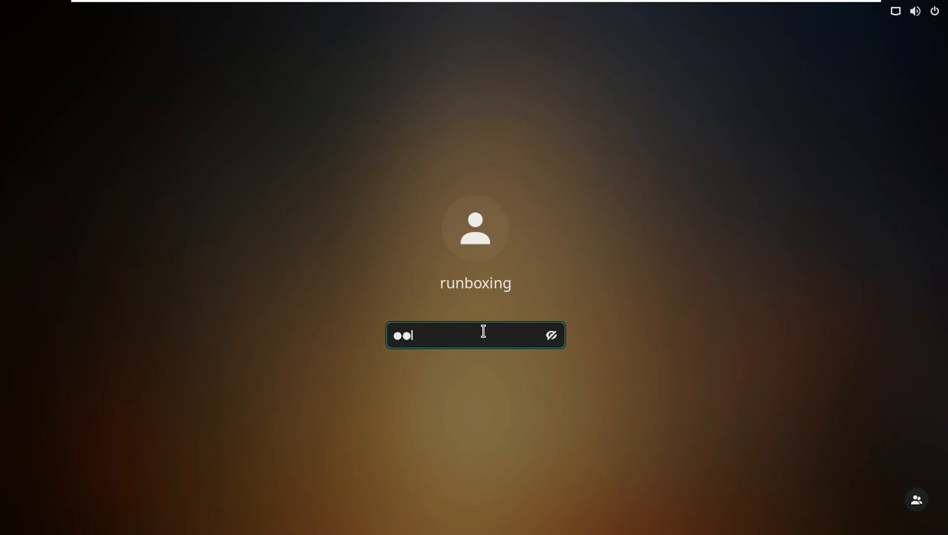
{"action": "left_click", "coordinate": [551, 335]}
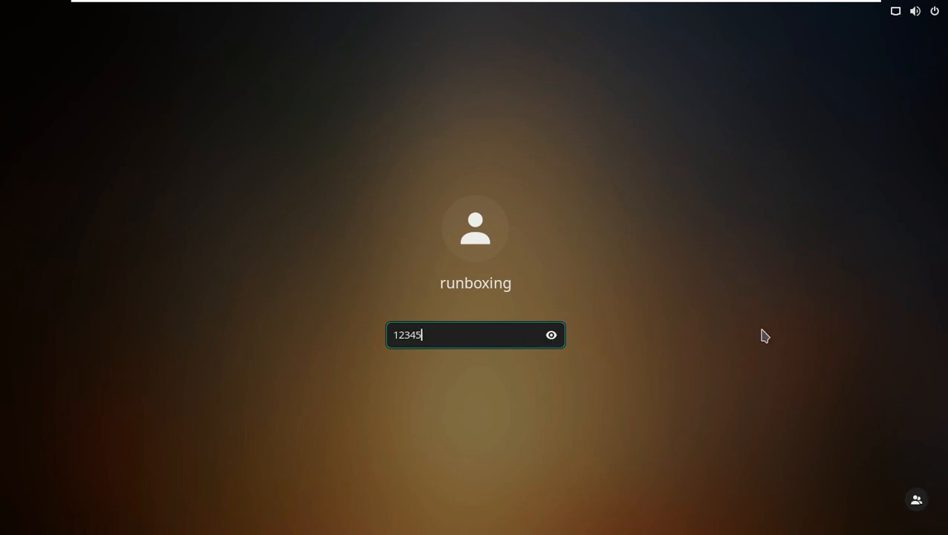
{"action": "key", "text": "Return"}
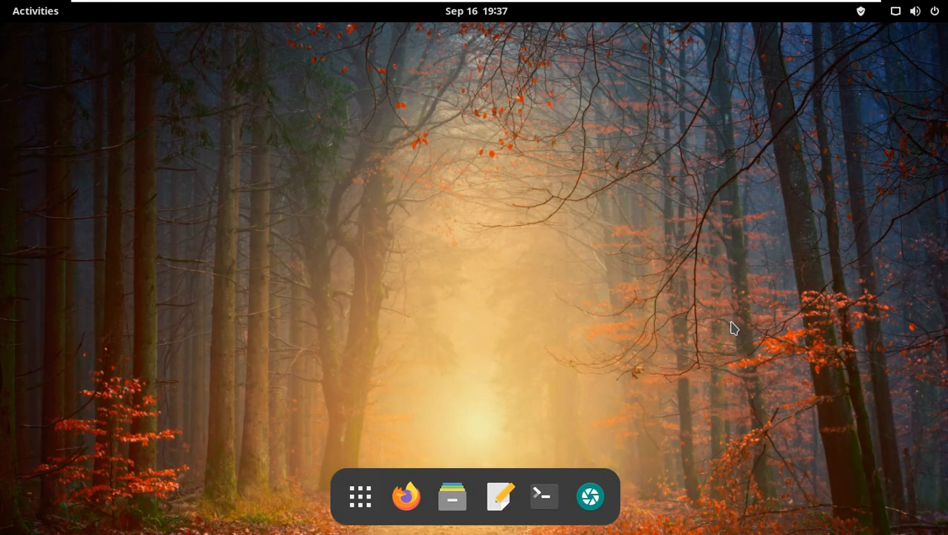
End the session through Power Off / Log Out, confirming the choice in the dialog
{"action": "left_click", "coordinate": [932, 13]}
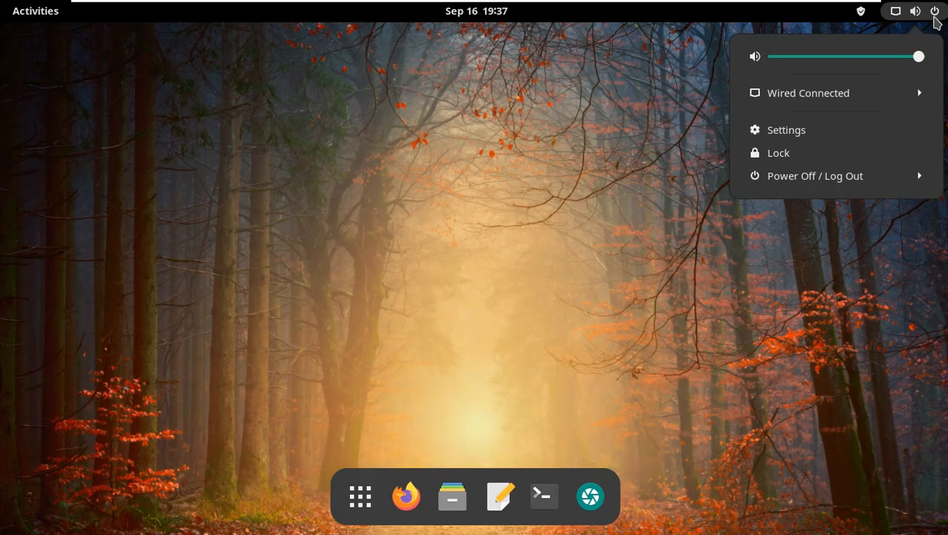
{"action": "left_click", "coordinate": [841, 175]}
{"action": "left_click", "coordinate": [810, 284]}
{"action": "left_click", "coordinate": [553, 322]}
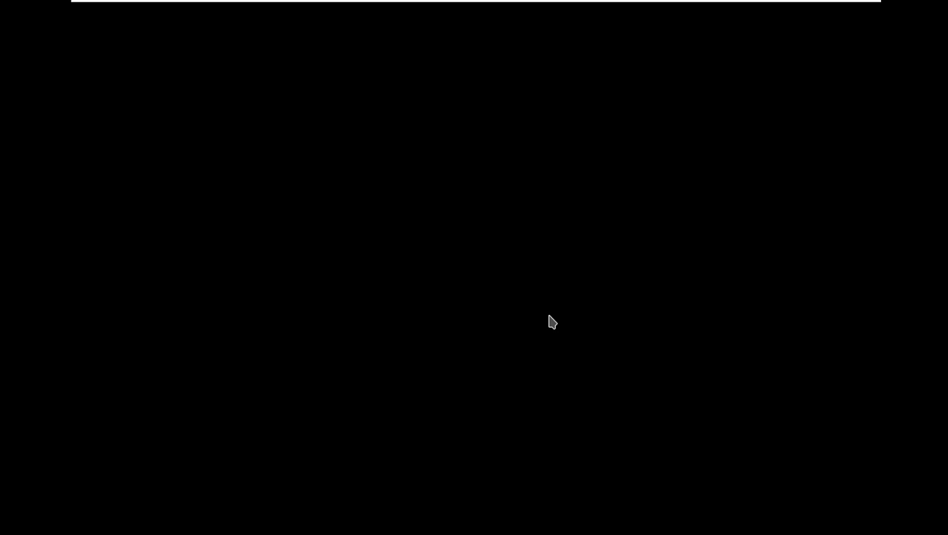